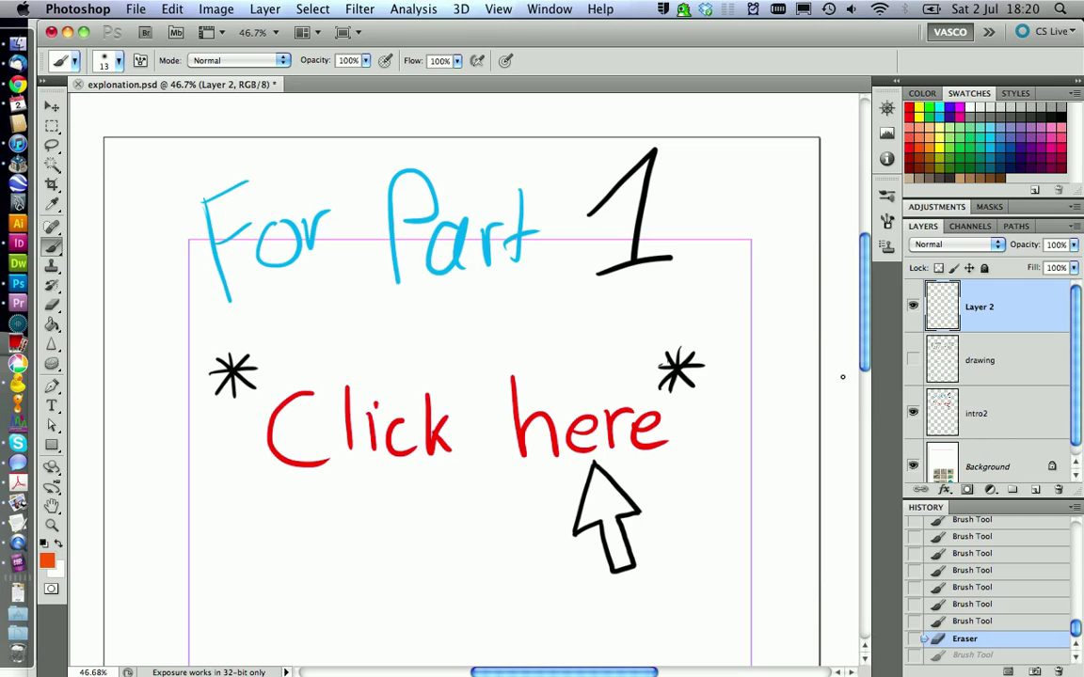
Hide the intro2 layer and show the drawing layer with the figure sketch.
left_click(913, 415)
left_click(912, 361)
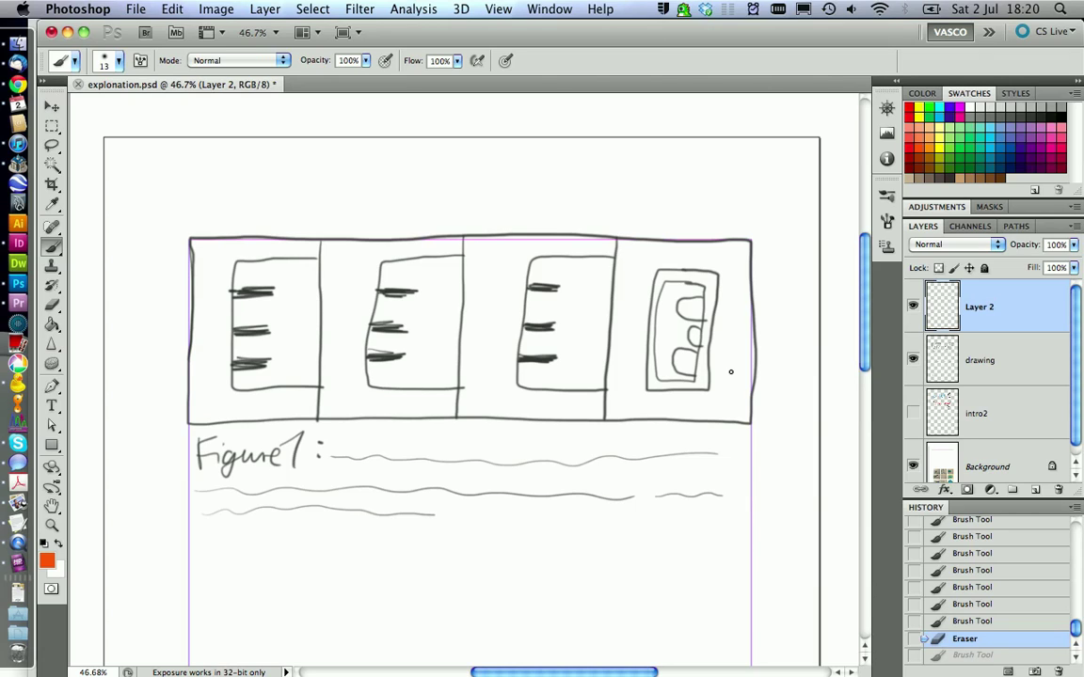
Switch to Finder to preview VE1.jpg in the electrodes folder, and return to the Photoshop sketch.
left_click(16, 43)
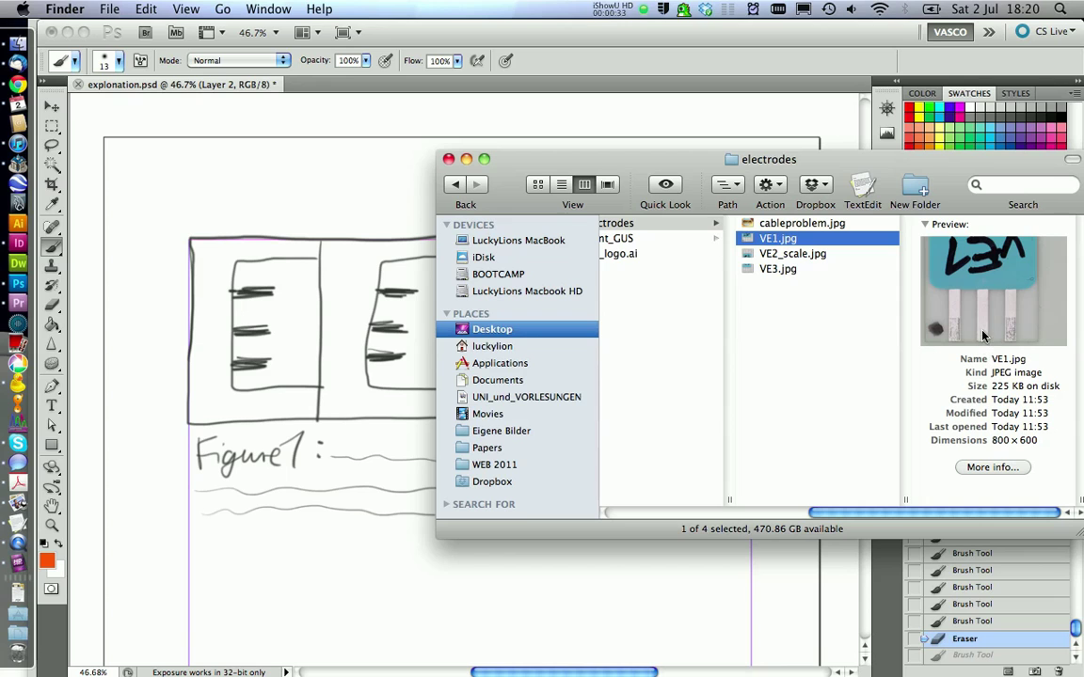
left_click(372, 193)
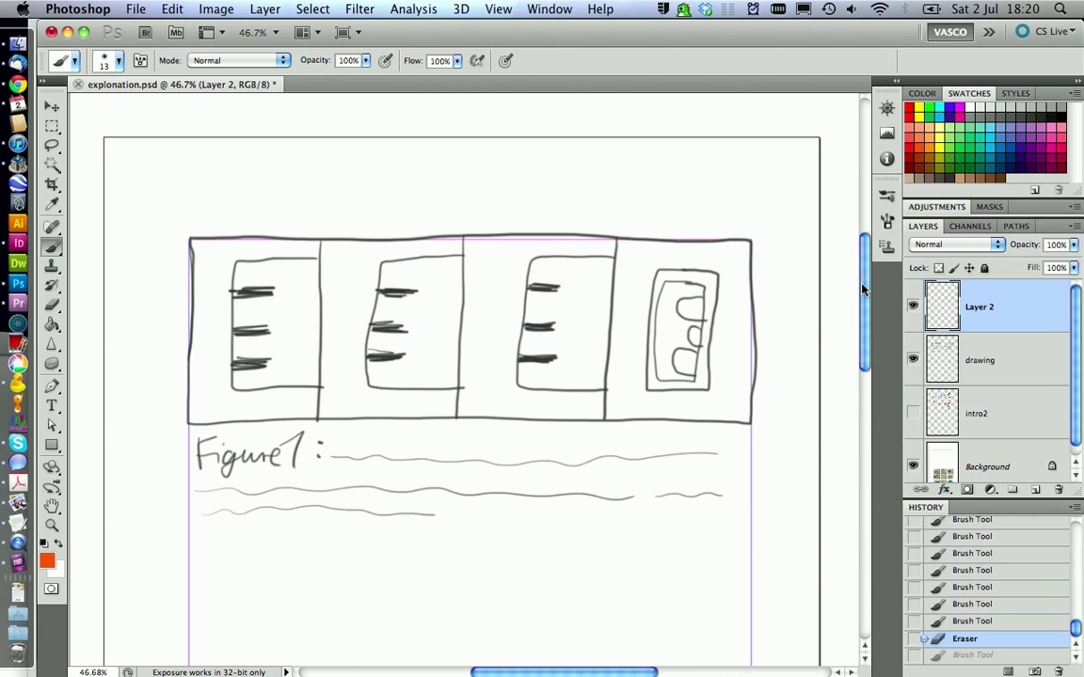
Brush an orange double-headed width arrow above the sketched four-panel figure, with a question mark over it.
left_click_drag(863, 290, 864, 421)
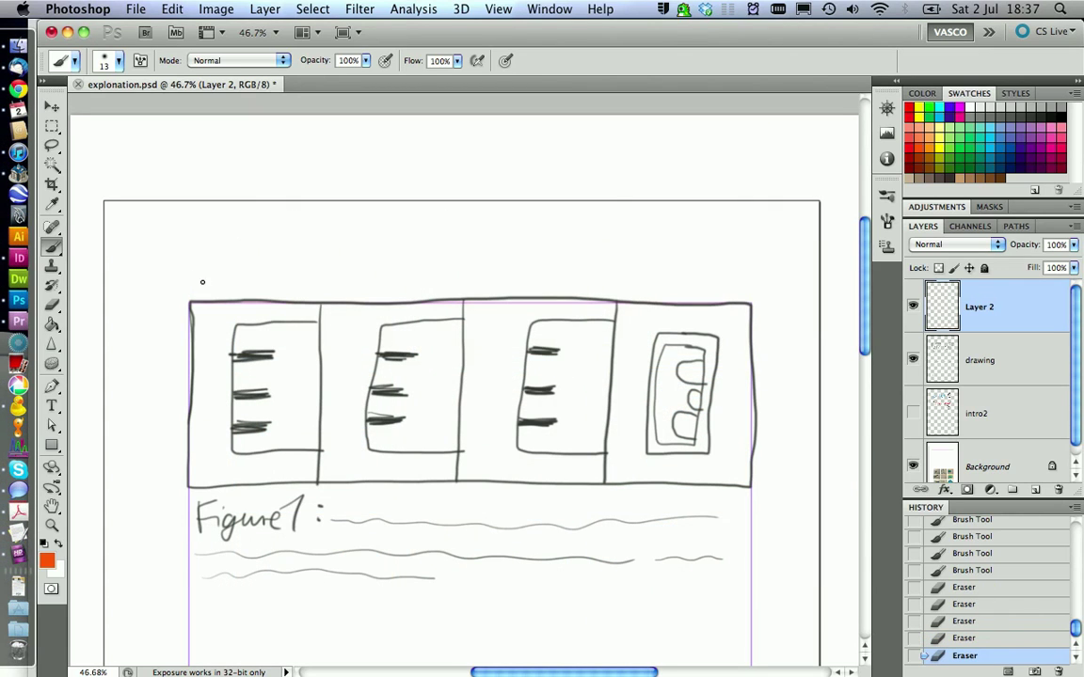
mouse_move(199, 272)
left_mouse_down()
mouse_move(190, 284)
mouse_move(207, 294)
mouse_move(723, 287)
mouse_move(736, 301)
left_mouse_up()
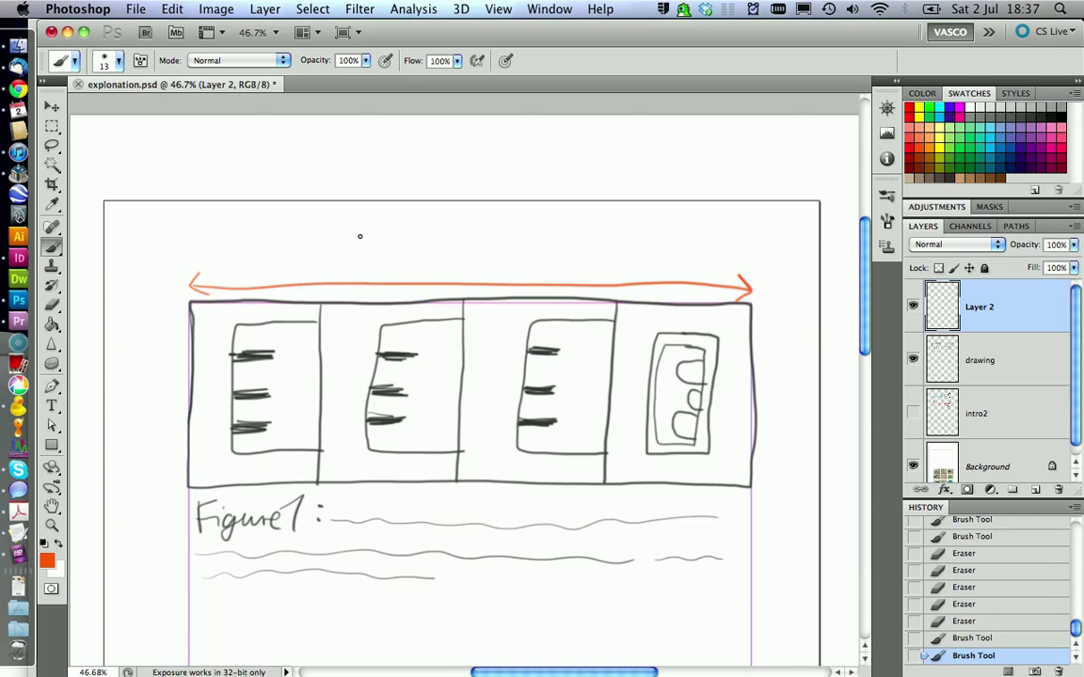
left_click_drag(335, 245, 350, 265)
left_click(356, 273)
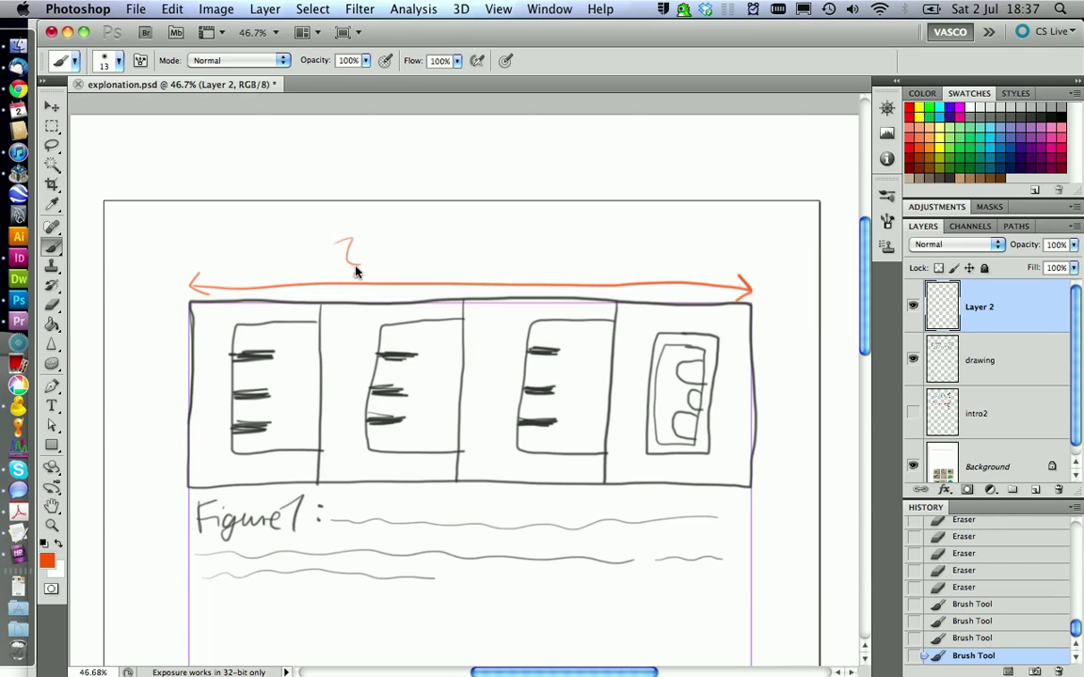
Switch to InDesign and select the page's main text frame to read its width.
left_click(18, 257)
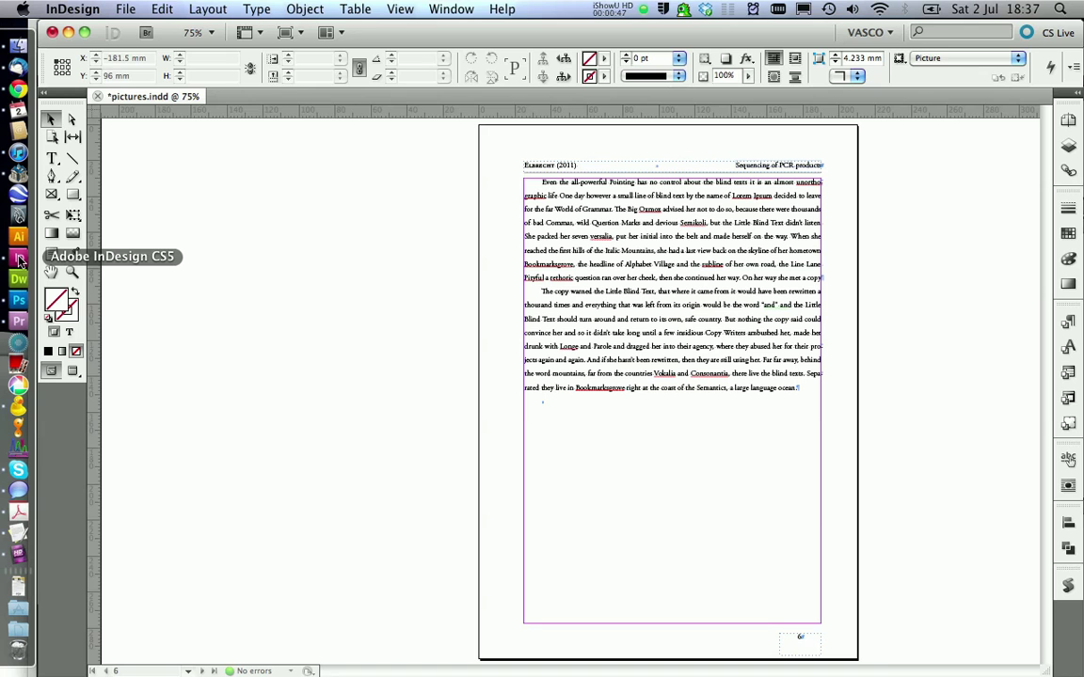
left_click(561, 415)
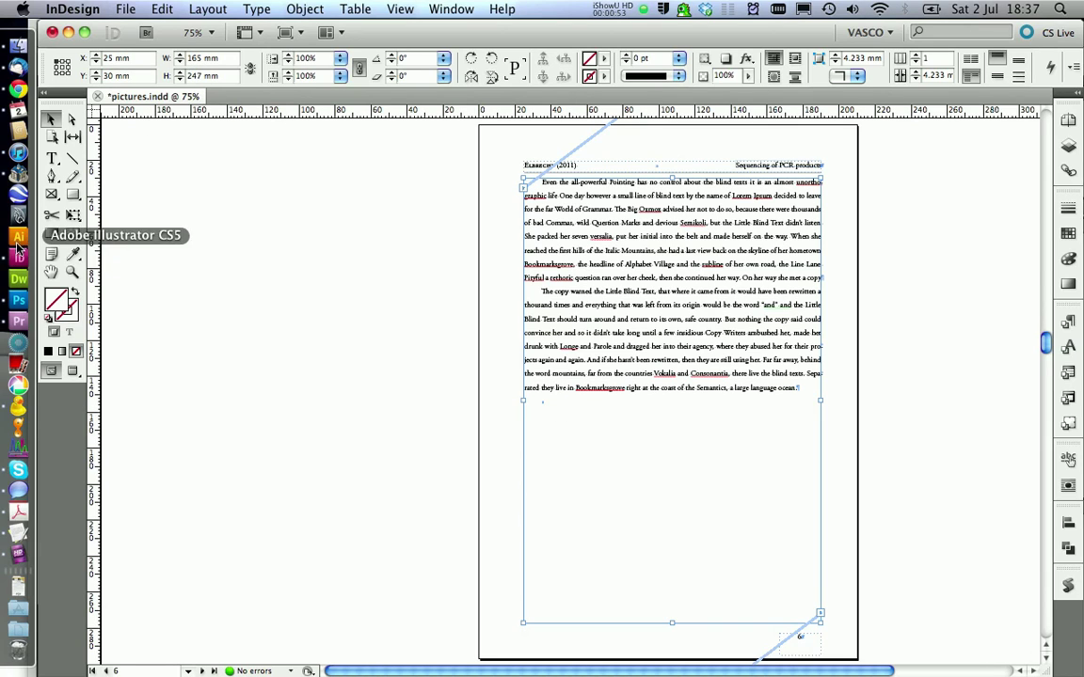
Switch back to Photoshop and handwrite the calculation 165/4 = 41,25 mm above the width arrow.
left_click(18, 302)
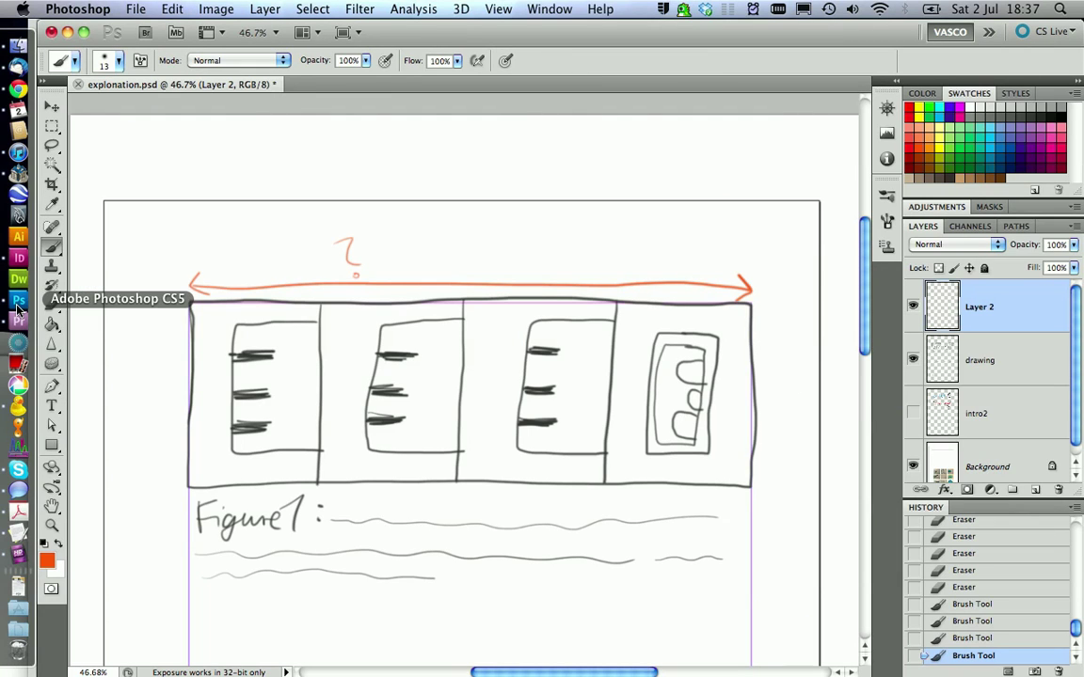
mouse_move(395, 252)
left_mouse_down()
mouse_move(418, 271)
mouse_move(466, 251)
mouse_move(459, 249)
mouse_move(472, 254)
mouse_move(451, 276)
left_mouse_up()
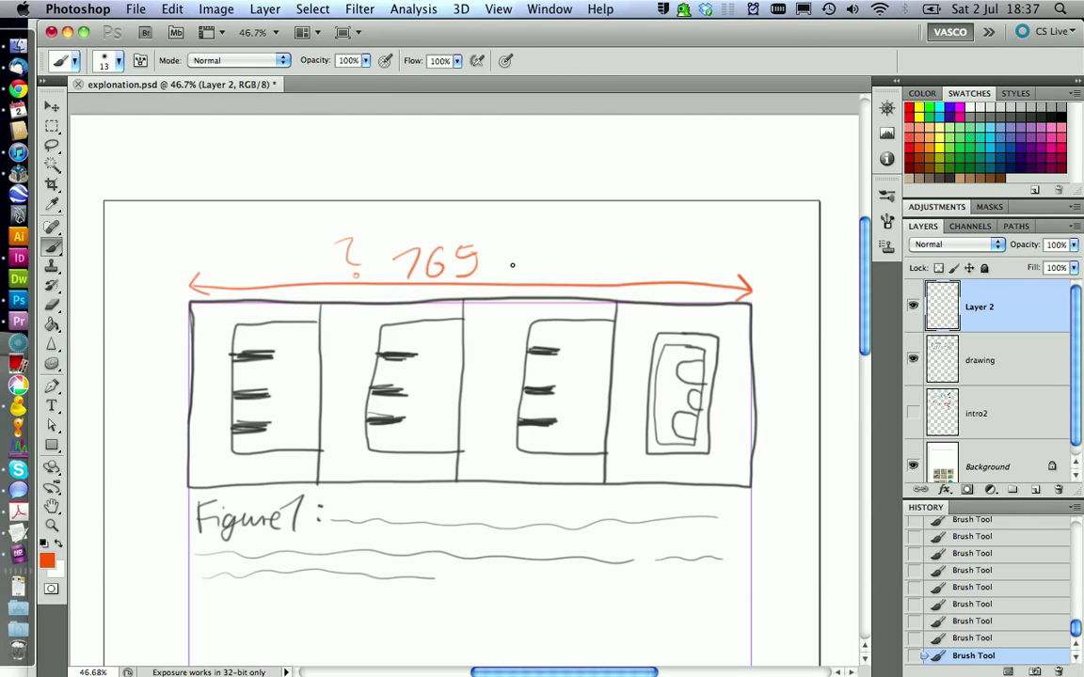
left_click_drag(507, 237, 491, 272)
mouse_move(527, 239)
left_mouse_down()
mouse_move(541, 261)
mouse_move(530, 274)
mouse_move(575, 254)
left_mouse_up()
mouse_move(557, 266)
left_mouse_down()
mouse_move(625, 260)
mouse_move(617, 274)
mouse_move(652, 277)
left_mouse_up()
mouse_move(664, 246)
left_mouse_down()
mouse_move(670, 267)
mouse_move(686, 273)
mouse_move(731, 267)
left_mouse_up()
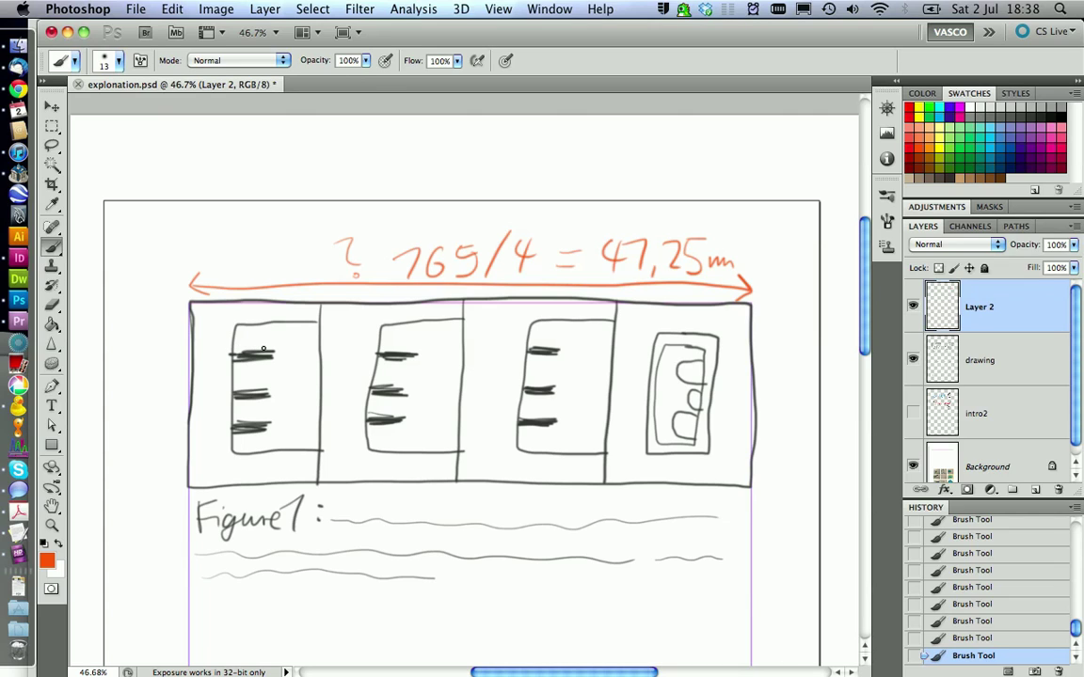
Sketch a small label box in each panel's upper left corner, plus scale bars marked 1 mm and 2 mm in the first and fourth panels.
mouse_move(200, 311)
left_mouse_down()
mouse_move(229, 317)
mouse_move(200, 315)
left_mouse_up()
mouse_move(331, 315)
left_mouse_down()
mouse_move(357, 322)
mouse_move(333, 314)
left_mouse_up()
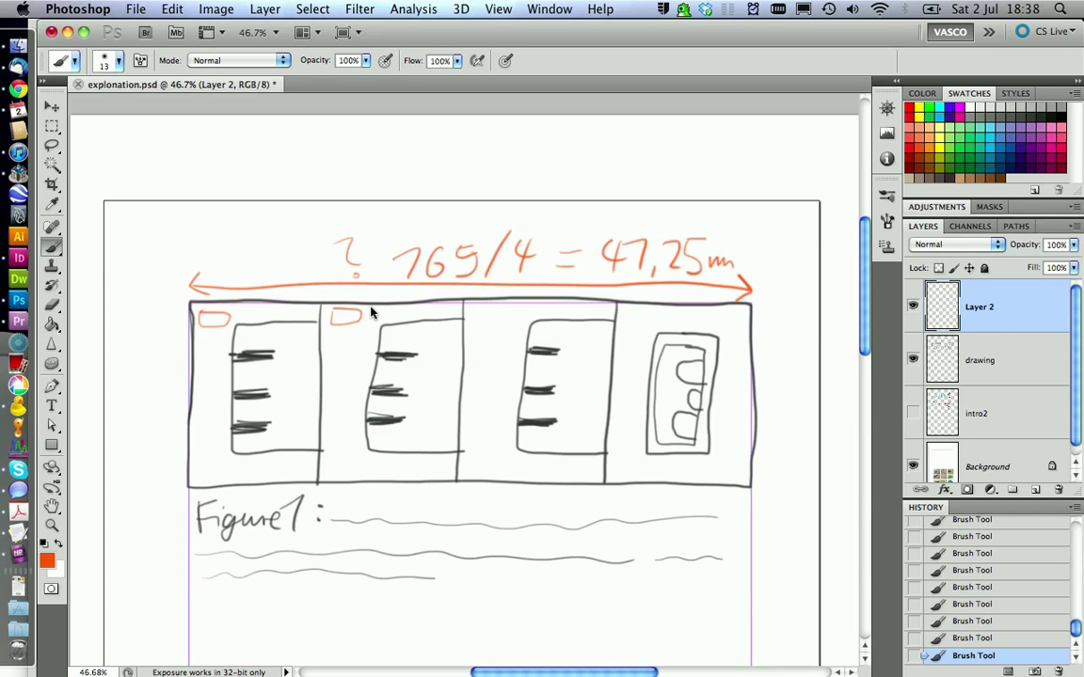
left_click_drag(492, 316, 469, 307)
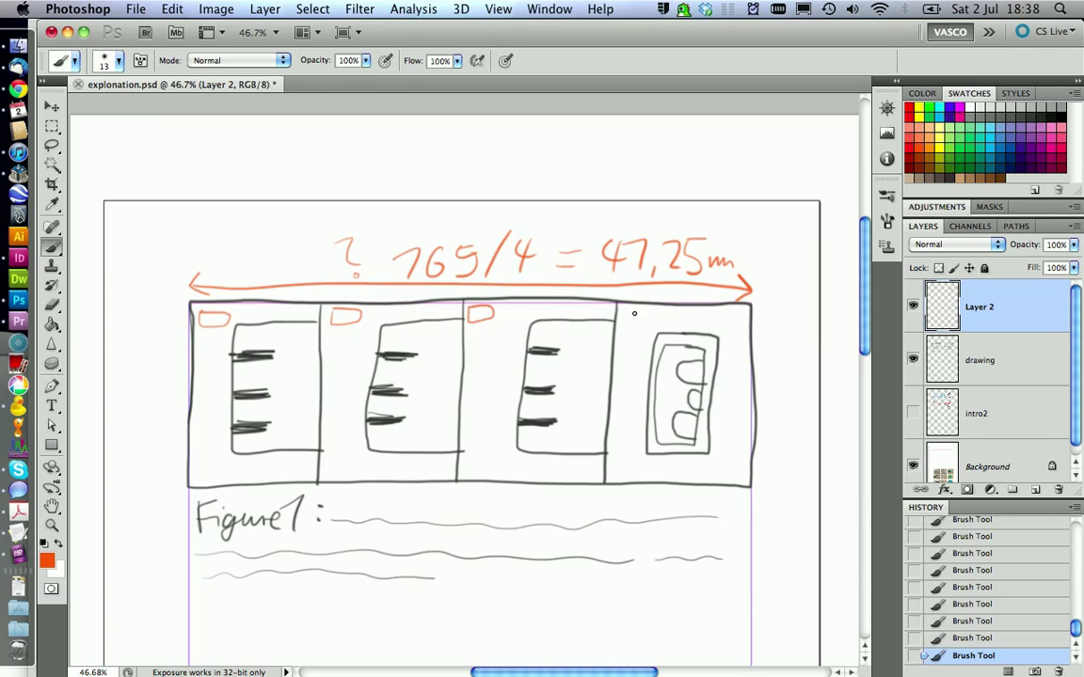
mouse_move(634, 313)
left_mouse_down()
mouse_move(656, 320)
mouse_move(627, 317)
left_mouse_up()
left_click_drag(223, 479, 199, 478)
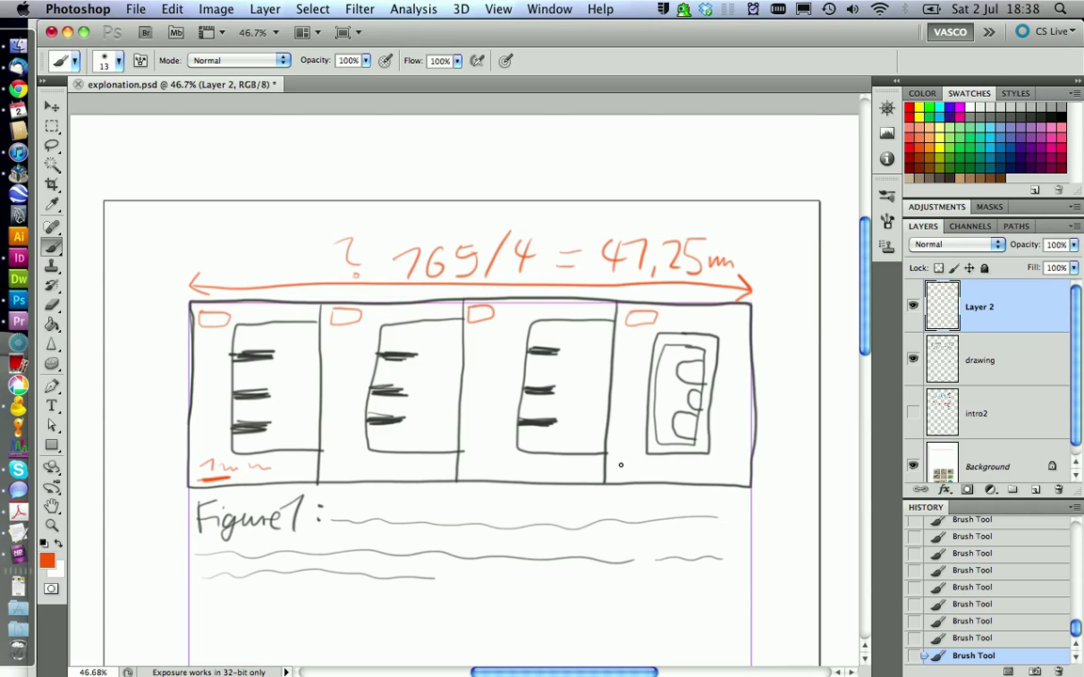
mouse_move(631, 475)
left_mouse_down()
mouse_move(621, 464)
mouse_move(662, 463)
left_mouse_up()
Draw an upward arrow in the second panel and small annotation marks in the third and fourth panels.
mouse_move(410, 400)
left_mouse_down()
mouse_move(424, 413)
mouse_move(419, 431)
left_mouse_up()
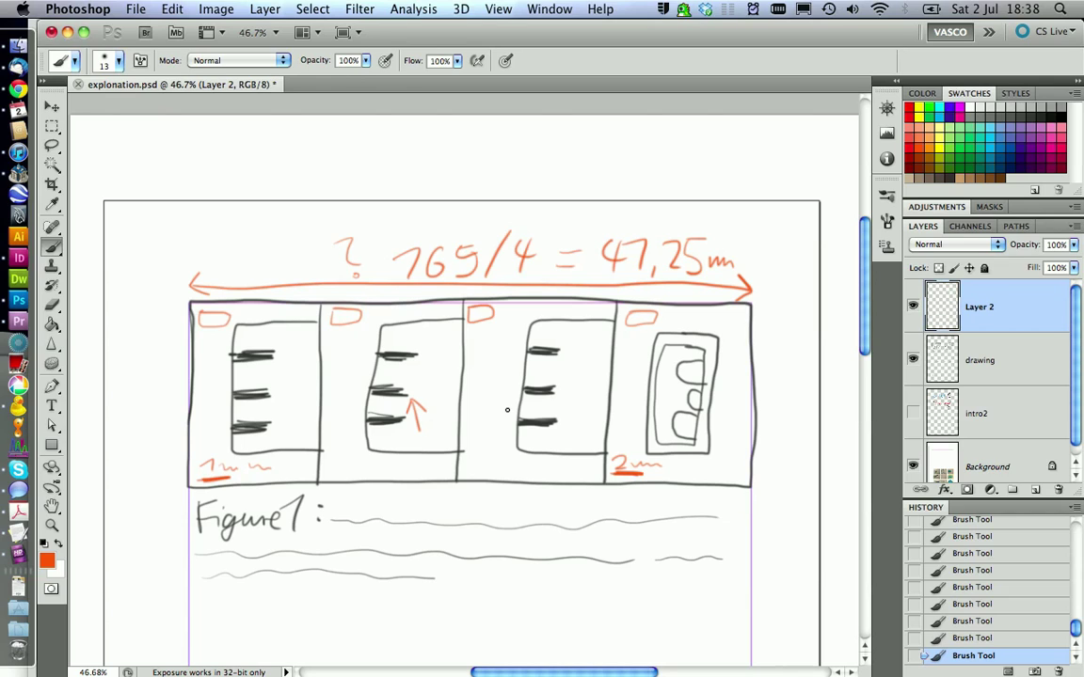
left_click_drag(550, 416, 565, 415)
left_click_drag(557, 431, 557, 403)
left_click_drag(675, 394, 676, 410)
left_click_drag(660, 401, 682, 402)
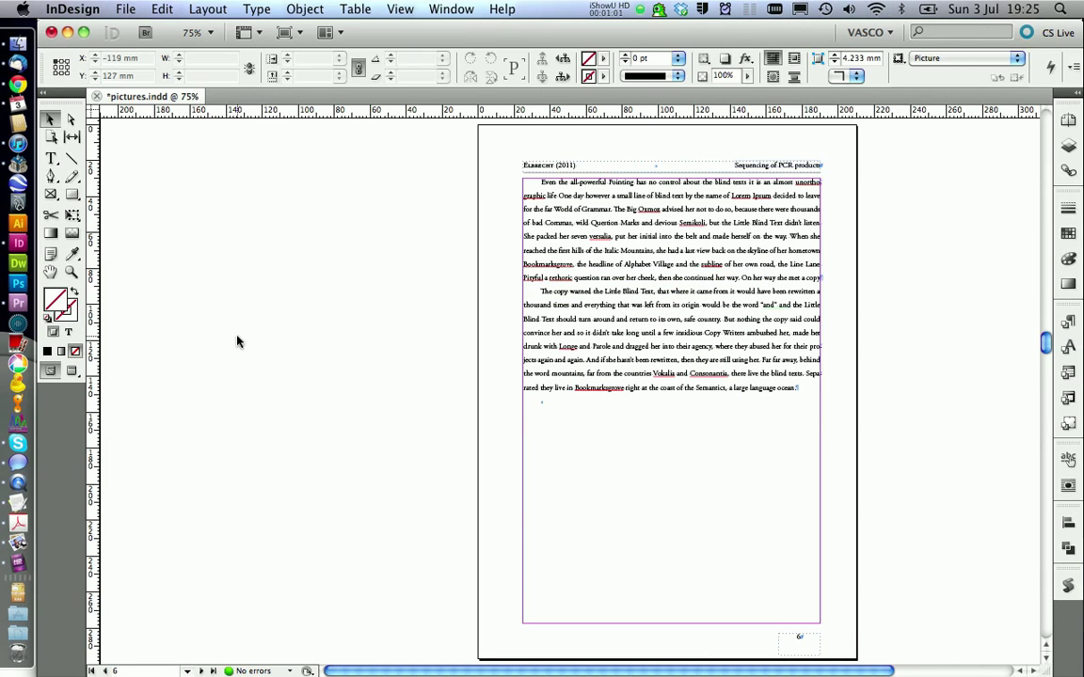
In InDesign, draw an empty picture frame on the pasteboard beside the page, 41.25 mm wide and about 70.5 mm high.
left_click(50, 193)
left_click_drag(160, 214, 287, 391)
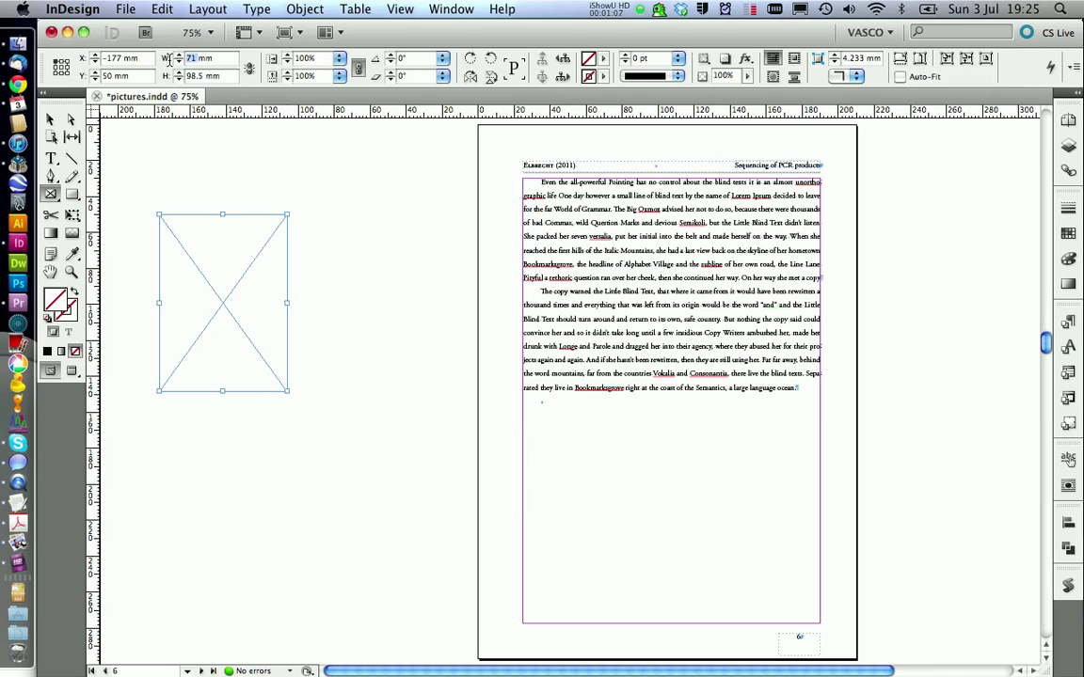
type("41.25")
key("Return")
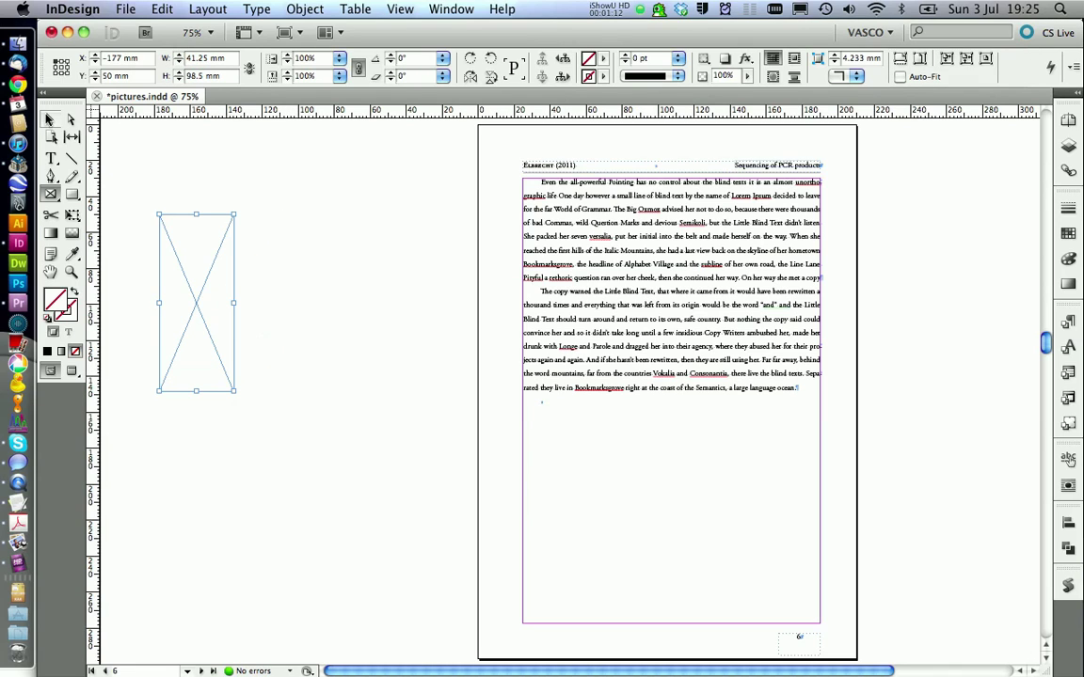
left_click(50, 120)
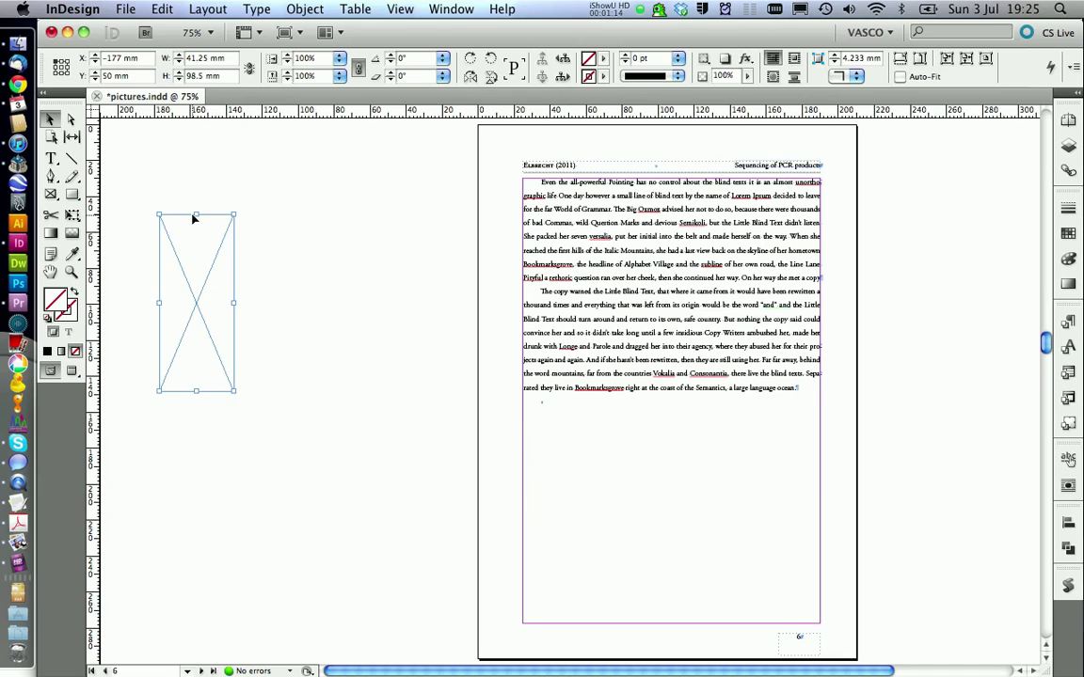
left_click_drag(194, 215, 195, 265)
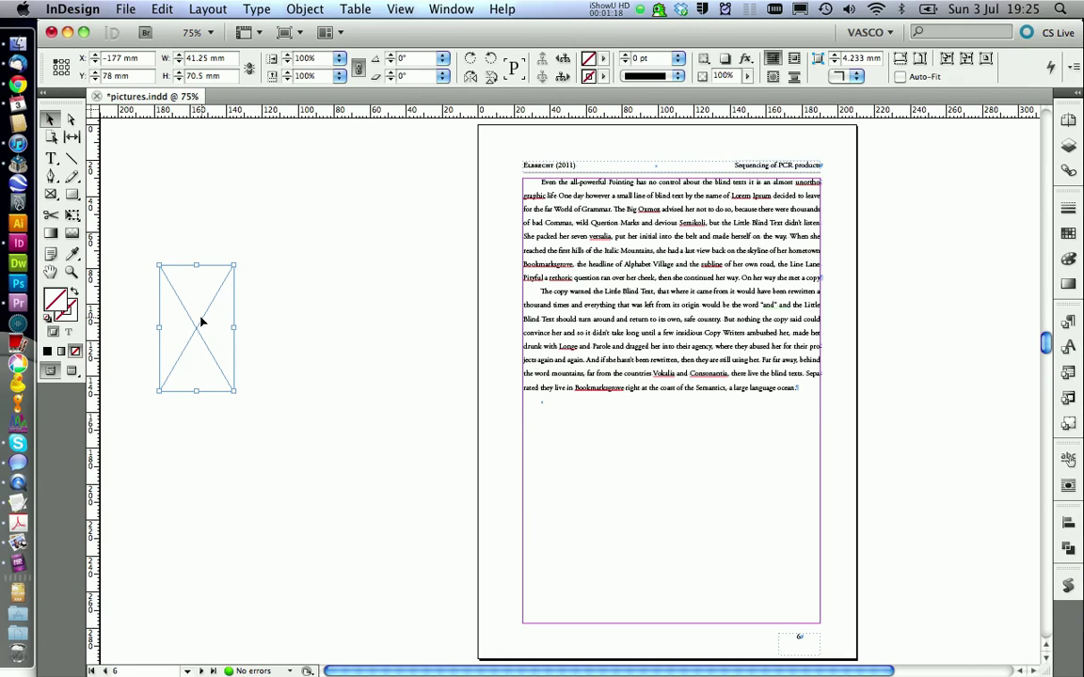
Copy the picture frame and arrange the duplicates beside the original on the pasteboard to get four frames.
key("super+c")
key("super+v")
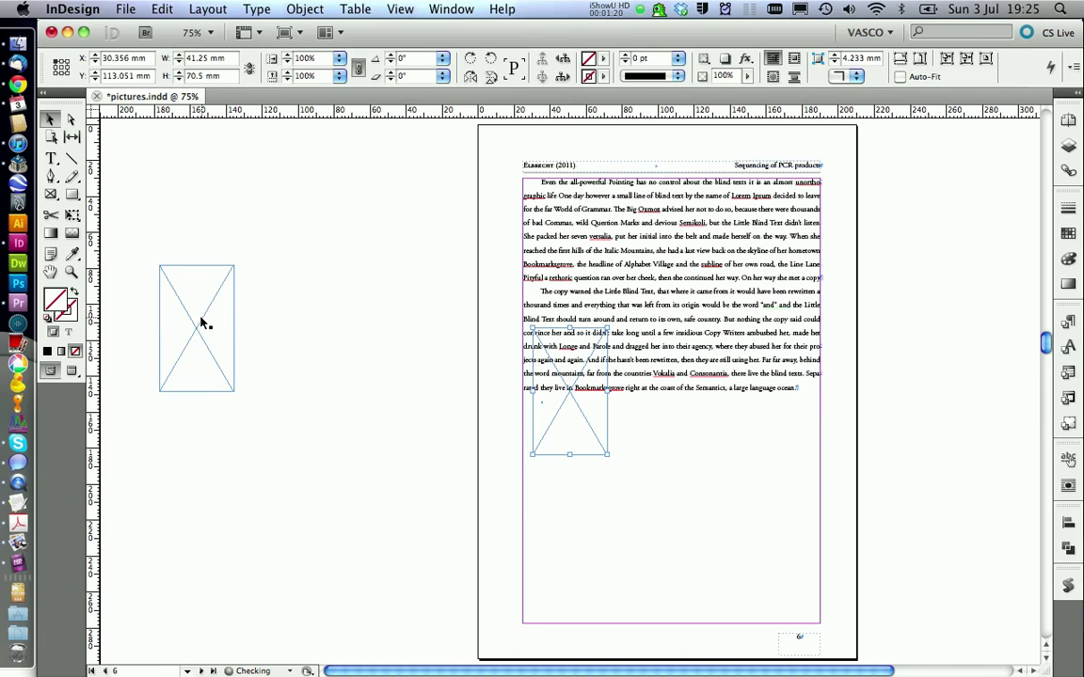
left_click_drag(534, 402, 212, 308)
left_click_drag(556, 406, 381, 336)
key("super+v")
Align the four frames by their top edges and distribute them horizontally with 0 mm spacing.
left_click_drag(150, 221, 385, 386)
left_click(1068, 522)
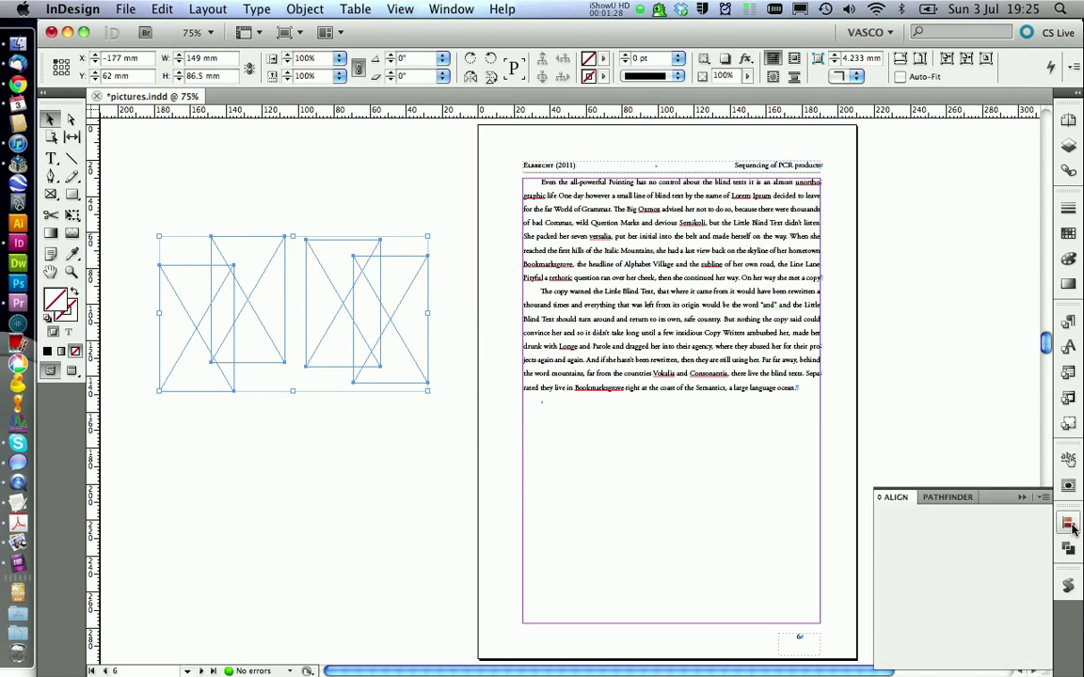
left_click(980, 529)
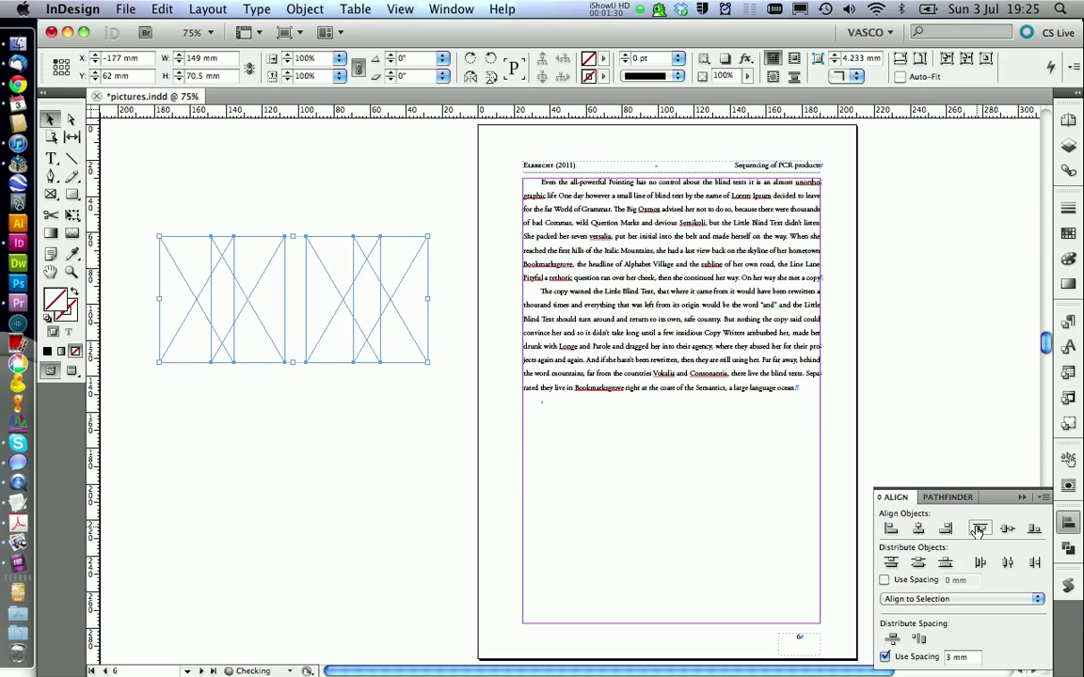
left_click(944, 661)
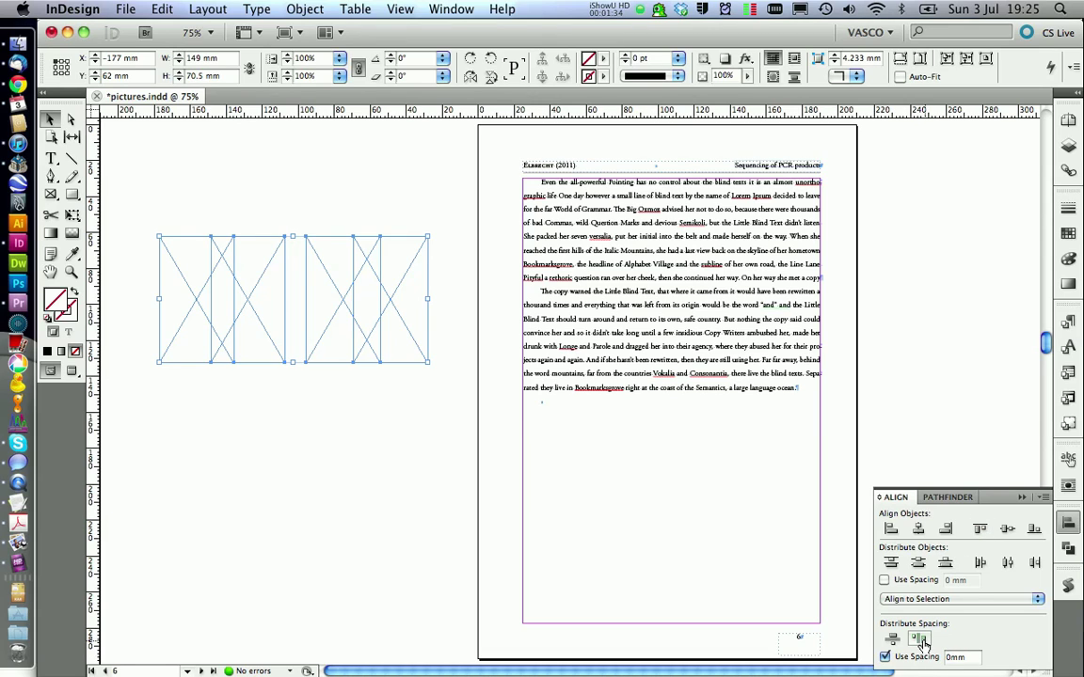
left_click(918, 639)
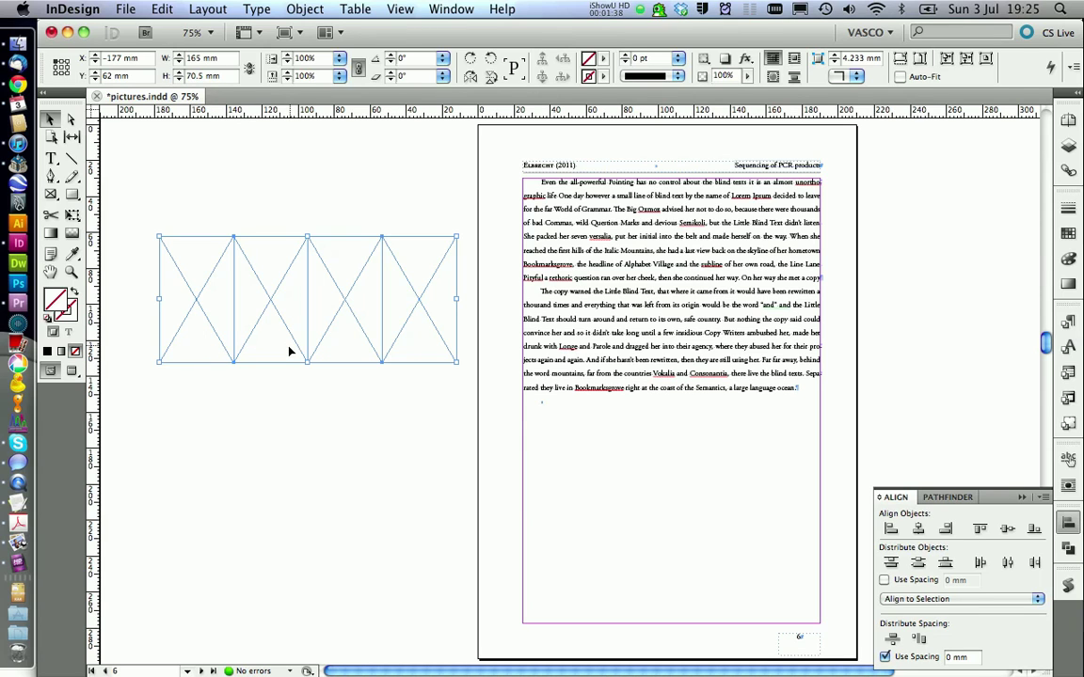
left_click(282, 381)
Place the electrodes images from Finder into the frames: VE1.jpg first, VE2_scale.jpg second, VE3.jpg third and cableproblem.jpg fourth.
left_click(31, 47)
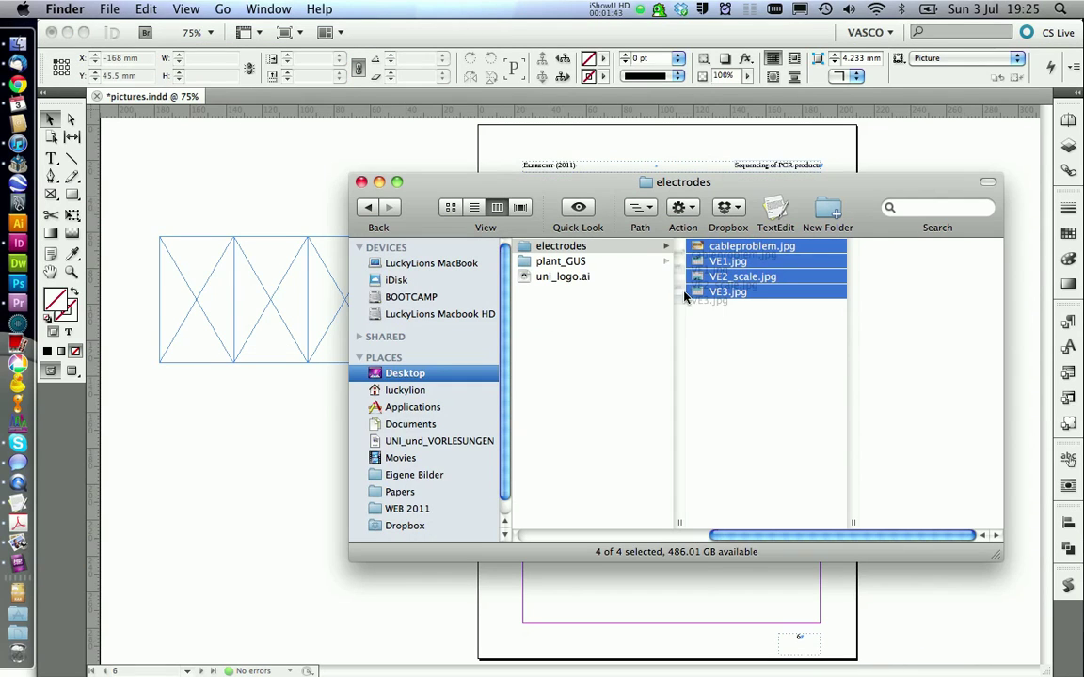
left_click_drag(696, 288, 305, 399)
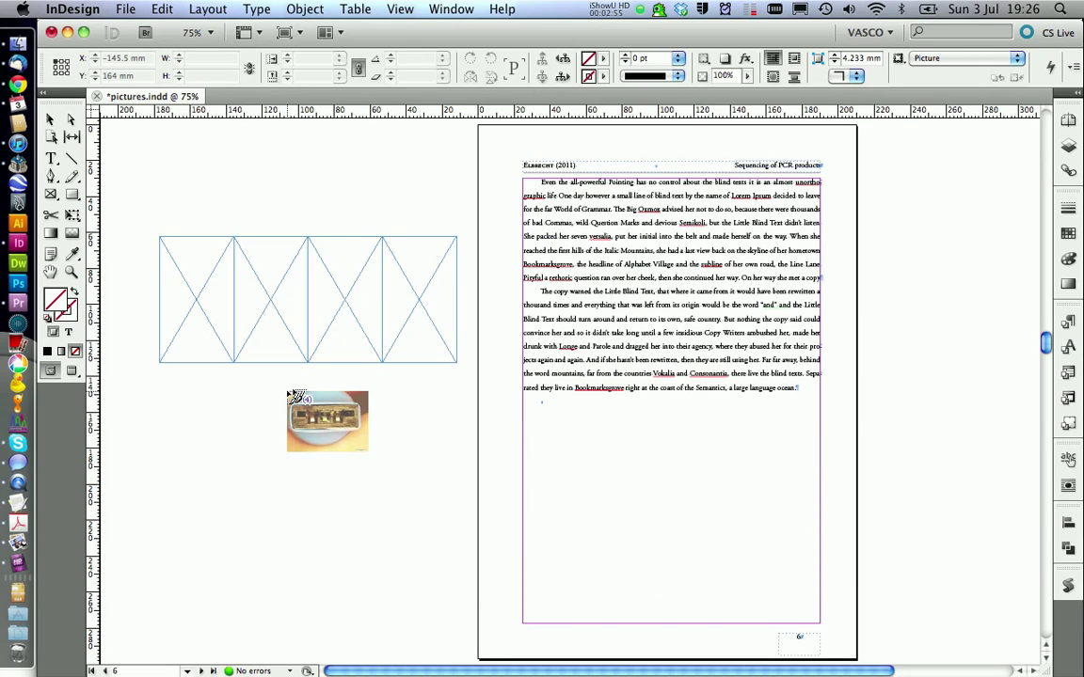
left_click(399, 312)
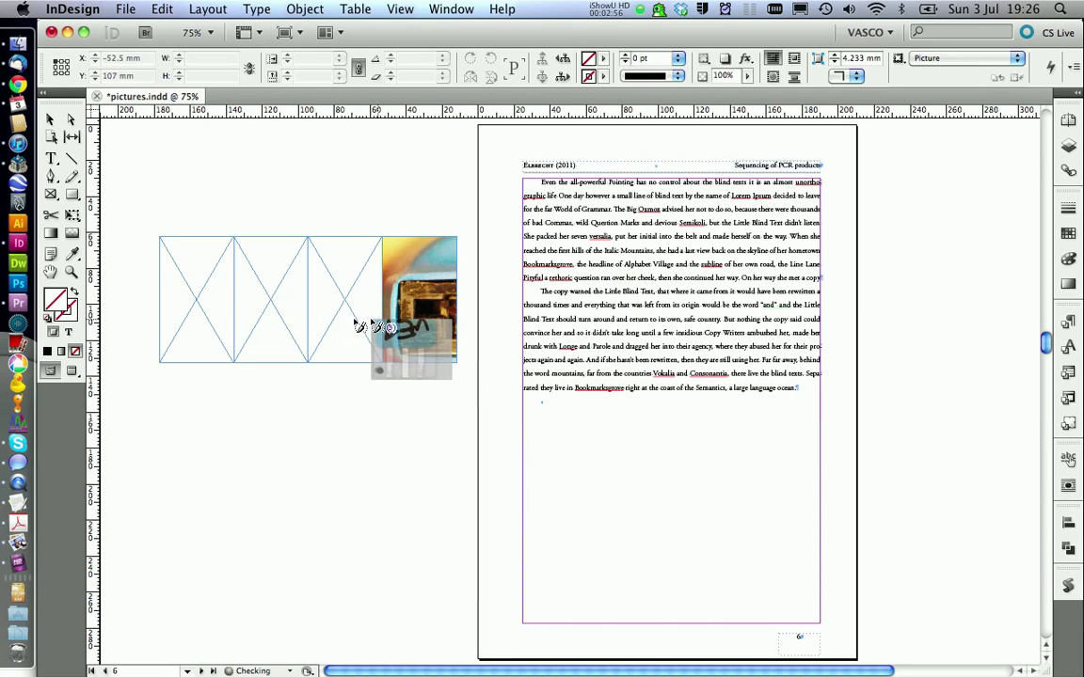
left_click(188, 282)
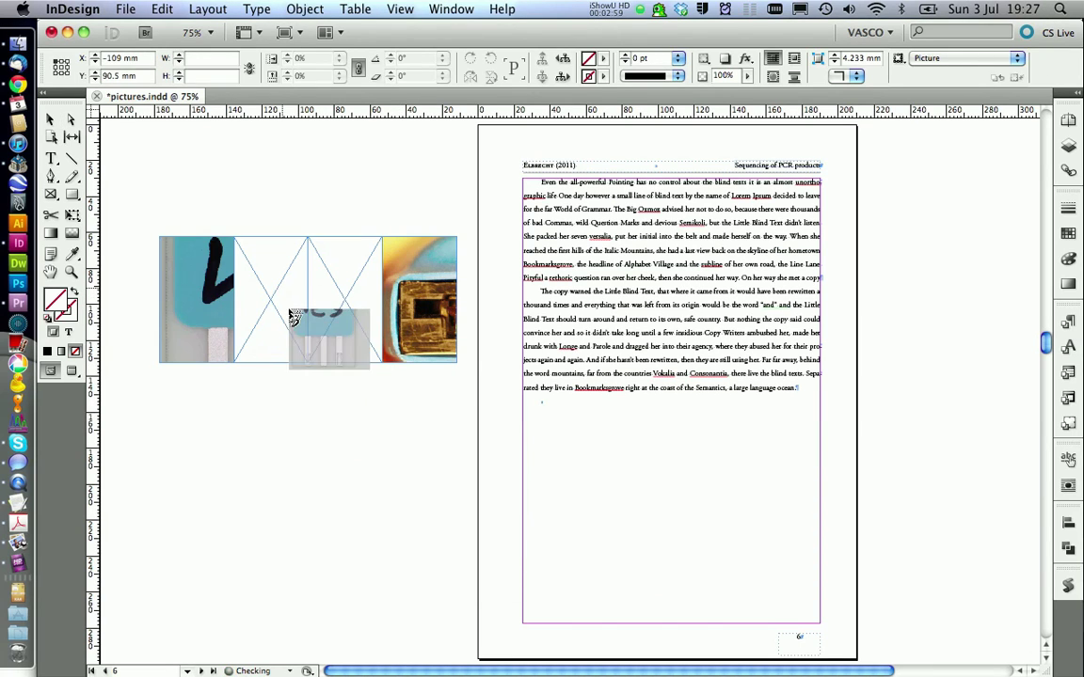
left_click(283, 299)
left_click(331, 303)
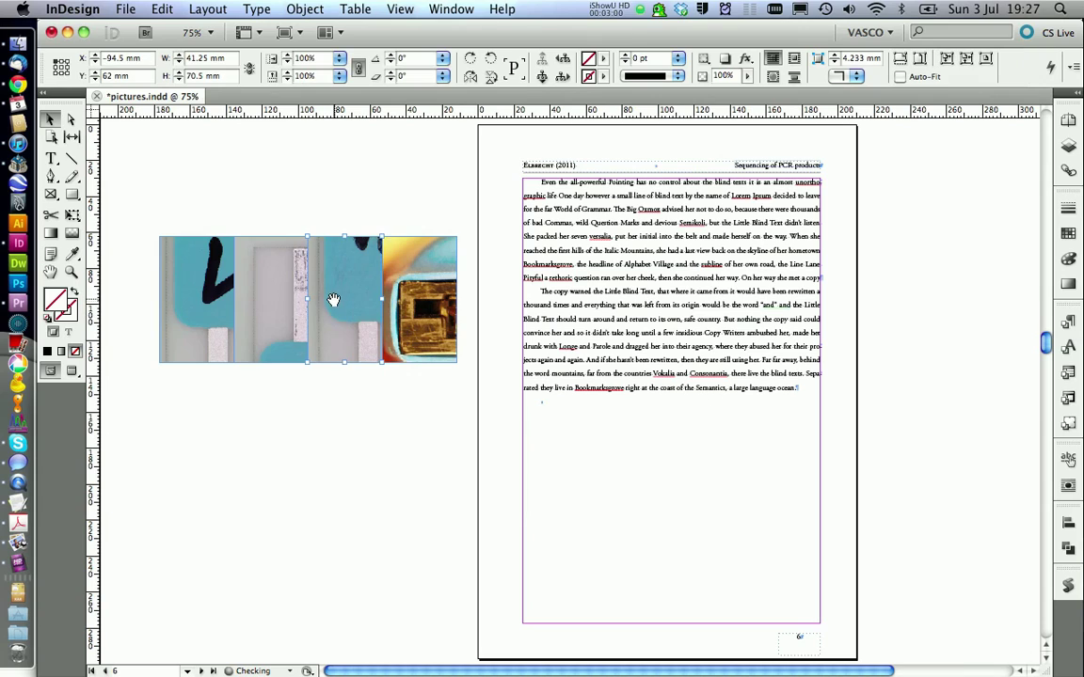
Scale down the image inside the first frame proportionally, rotate it to -90° and reposition it within the frame.
double_click(182, 318)
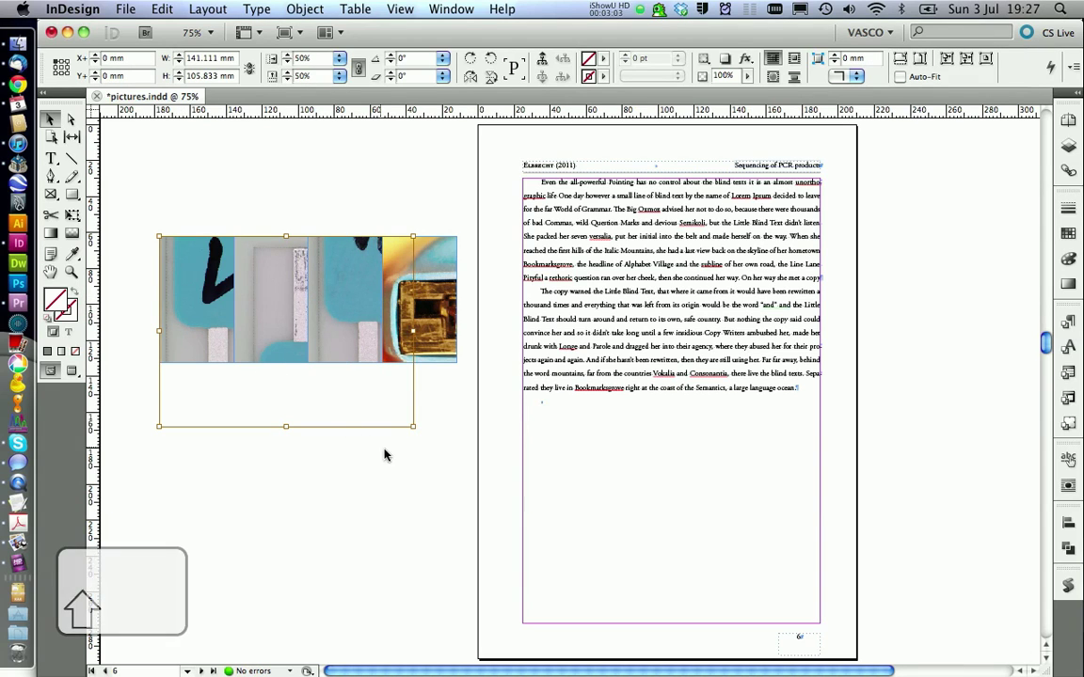
left_click_drag(413, 426, 312, 350)
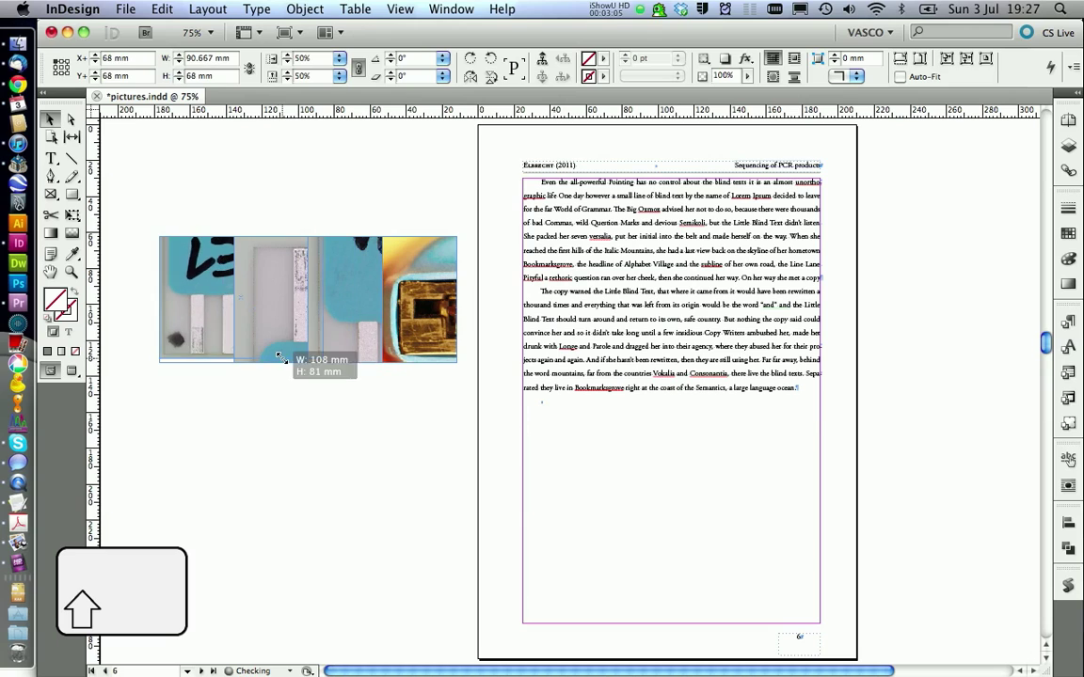
left_click_drag(154, 235, 234, 197)
left_click_drag(199, 294, 181, 318)
left_click_drag(270, 387, 269, 385)
Fine-tune the first frame's image by enlarging it slightly and shifting it so the electrodes fill the frame.
left_click(71, 271)
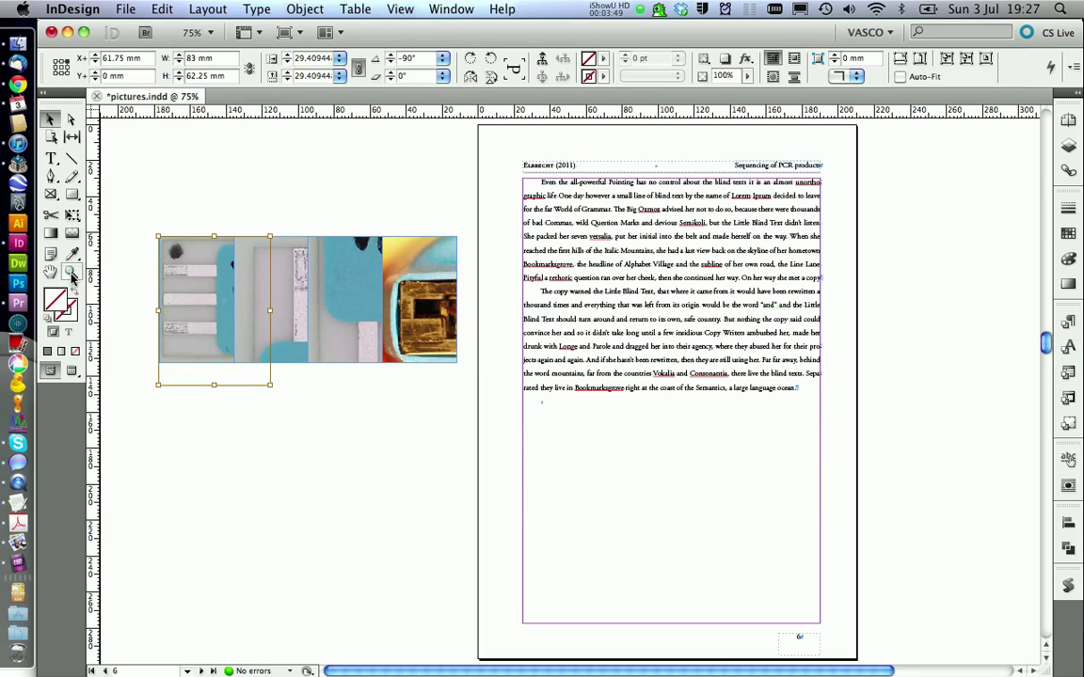
left_click_drag(120, 188, 311, 384)
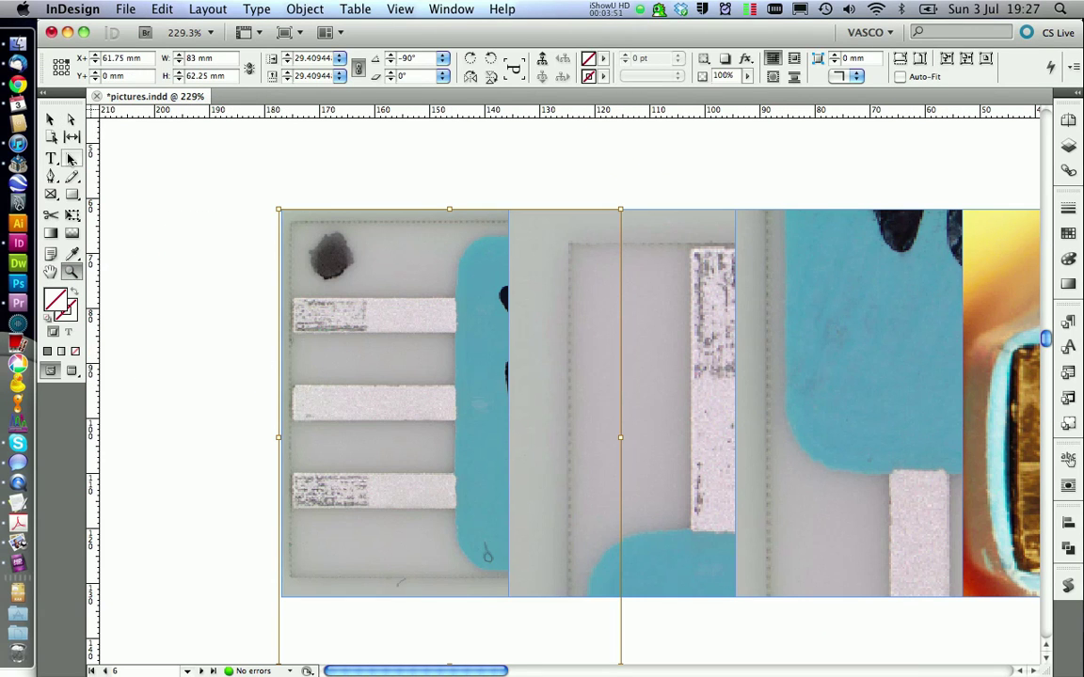
left_click(51, 119)
left_click_drag(379, 293, 377, 298)
left_click_drag(618, 215, 630, 201)
left_click_drag(450, 352, 452, 362)
left_click(703, 376)
left_click(395, 314)
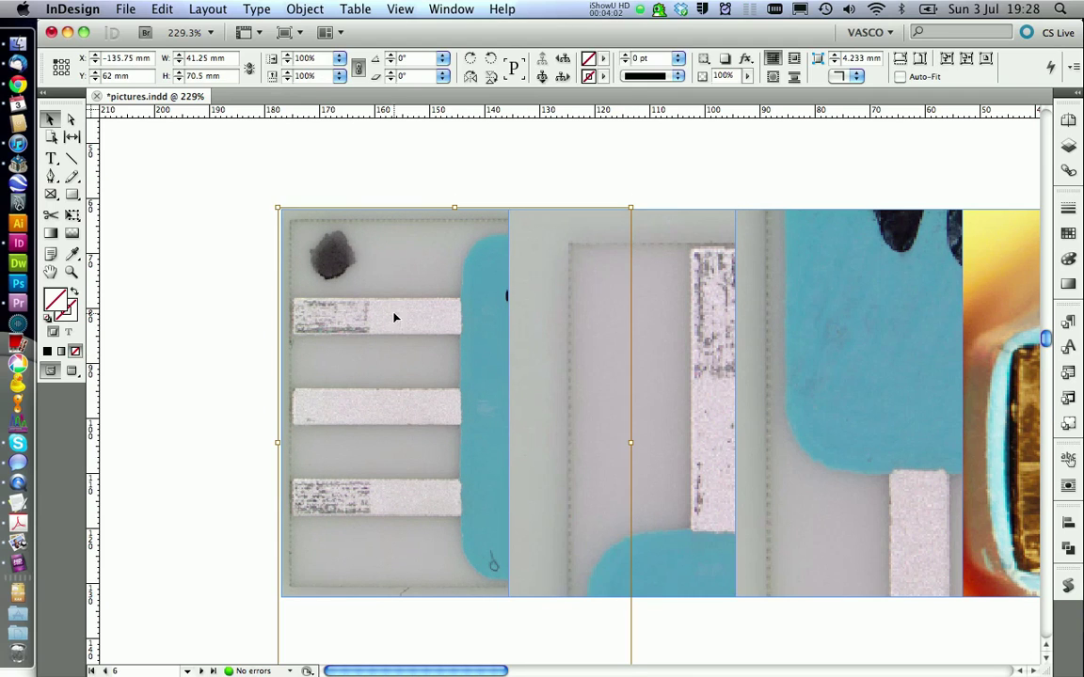
Copy the first image's scale of about 30.33% and apply it to the images in the second and third frames.
left_click(313, 53)
key("super+c")
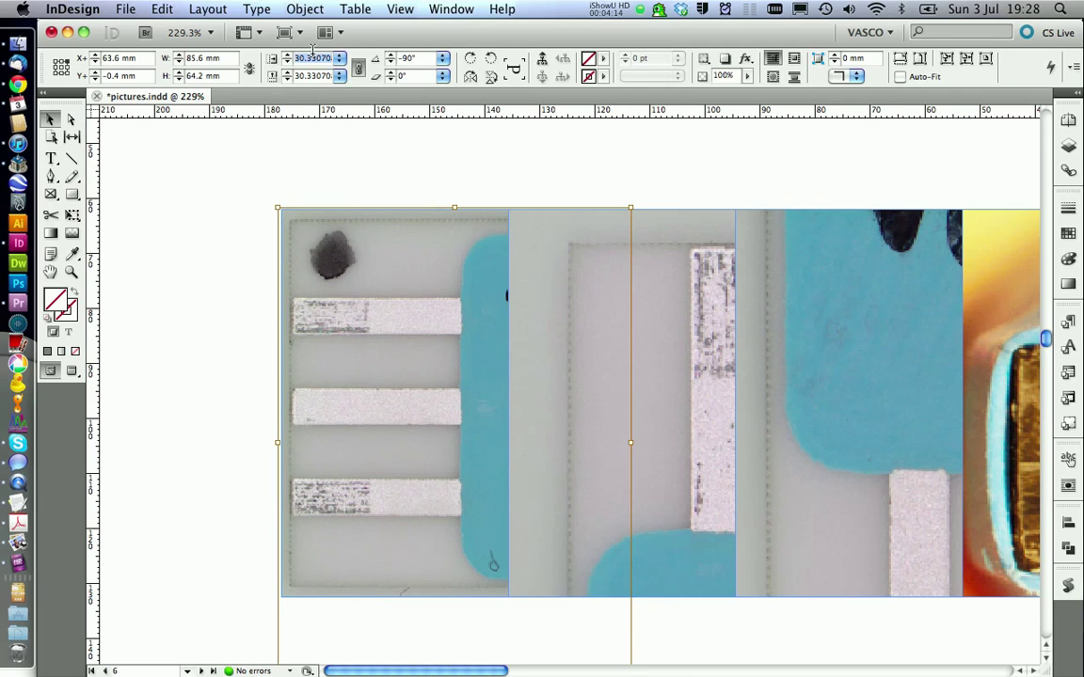
left_click(665, 245)
left_click(272, 54)
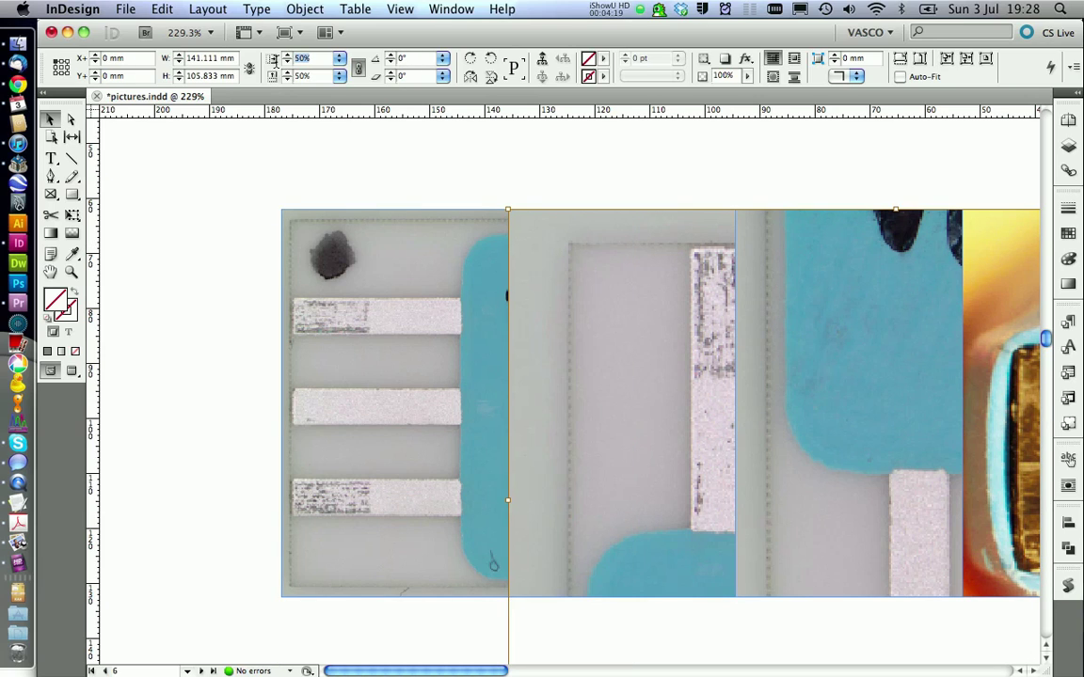
key("super+v")
key("Return")
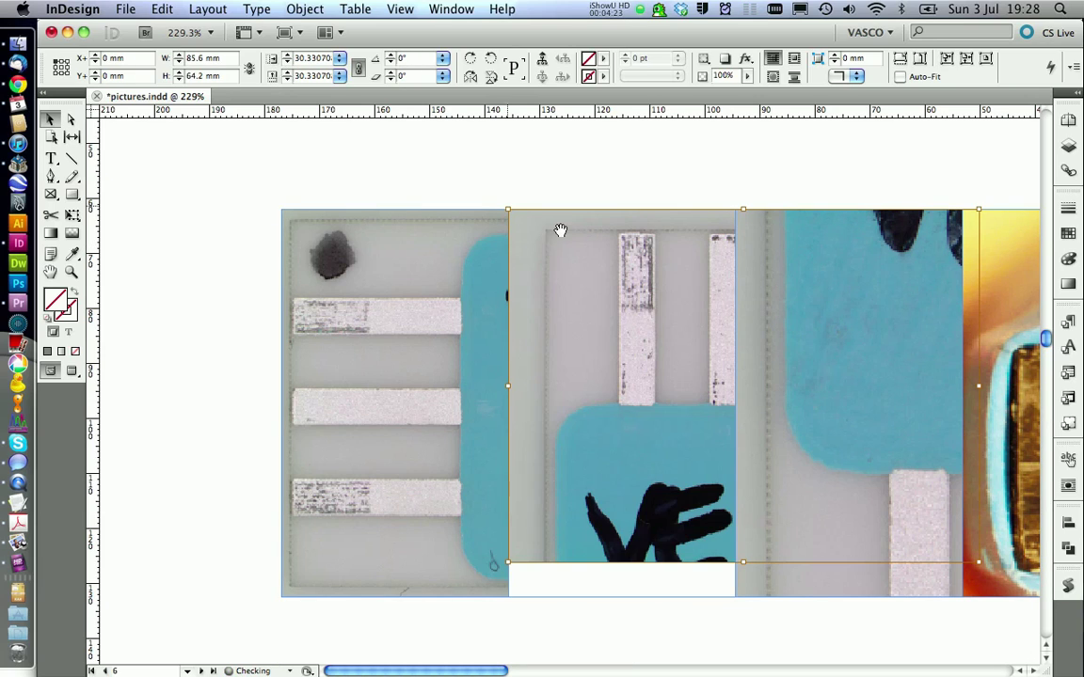
double_click(802, 586)
left_click(272, 56)
key("super+v")
key("Return")
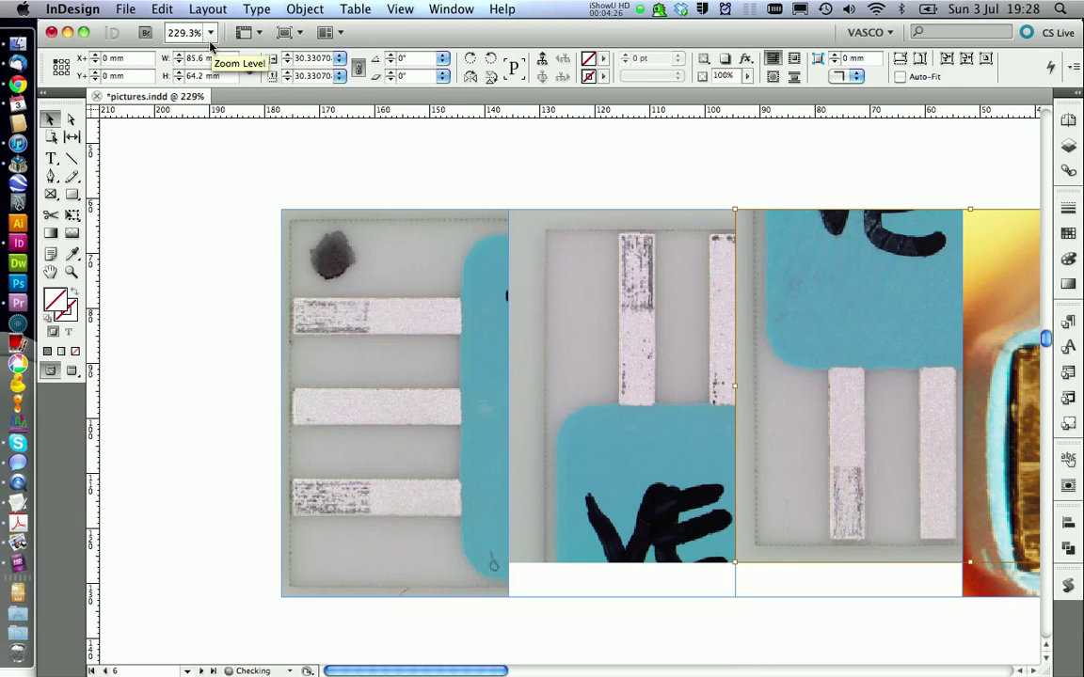
Rotate the second frame's image to 90° and reposition it so its electrodes line up with those in the first frame.
left_click(623, 399)
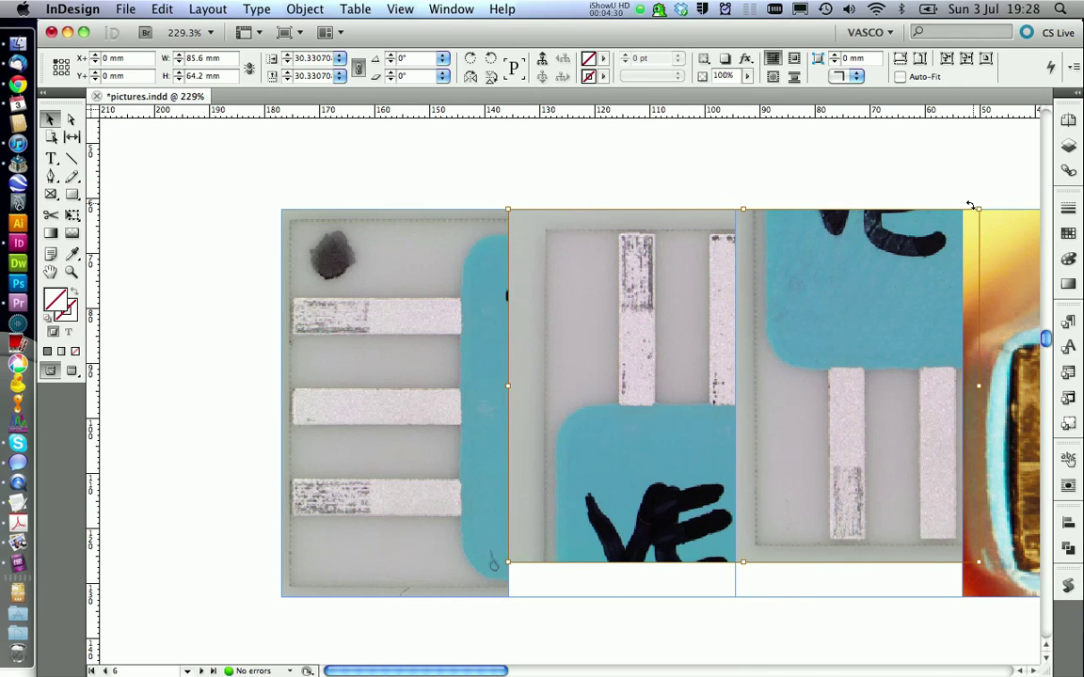
left_click_drag(984, 205, 646, 191)
left_click_drag(668, 273, 600, 271)
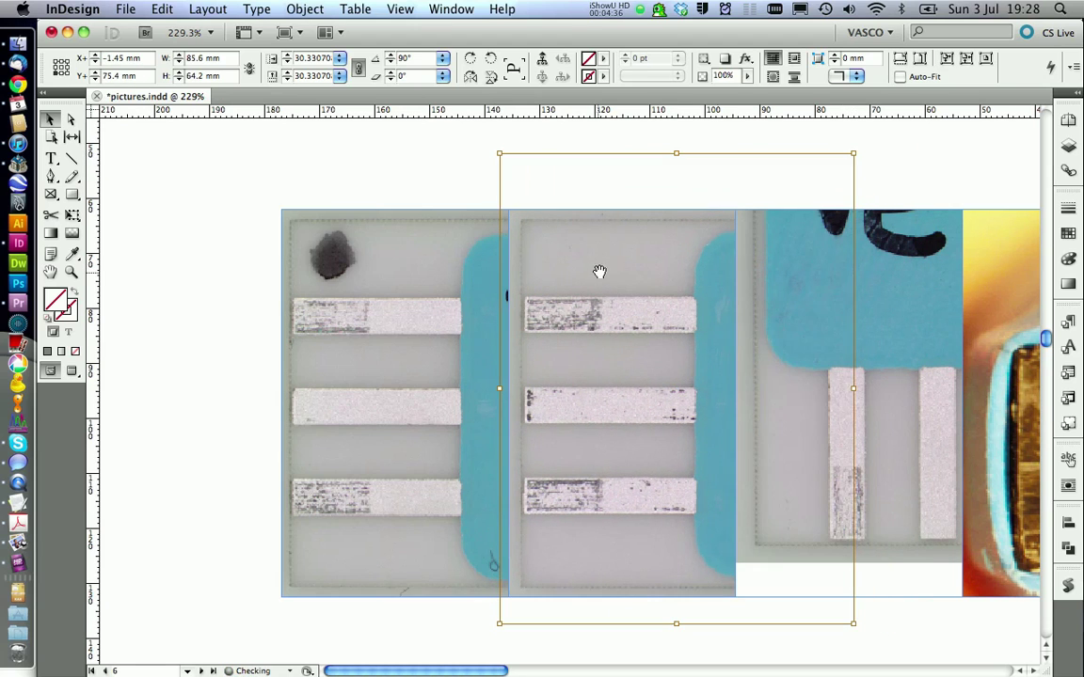
Rotate the third frame's image to -90° and shift it so its electrodes line up with the neighbouring images.
left_click(909, 274)
left_click_drag(825, 428, 826, 227)
left_click_drag(882, 249, 842, 279)
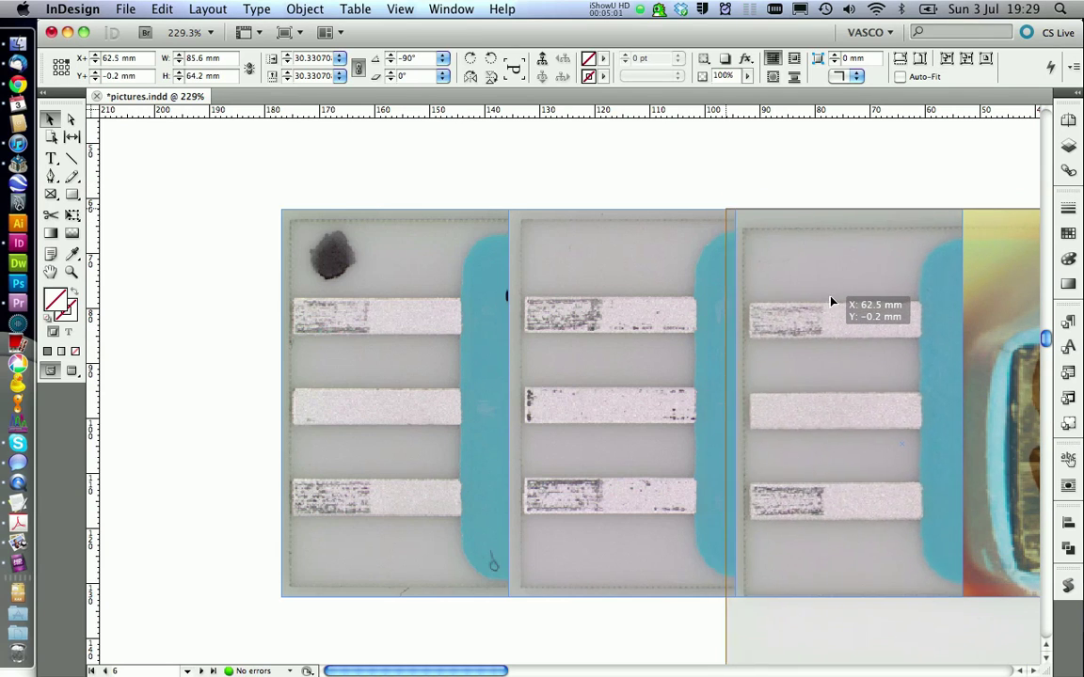
left_click_drag(830, 301, 831, 295)
left_click(432, 193)
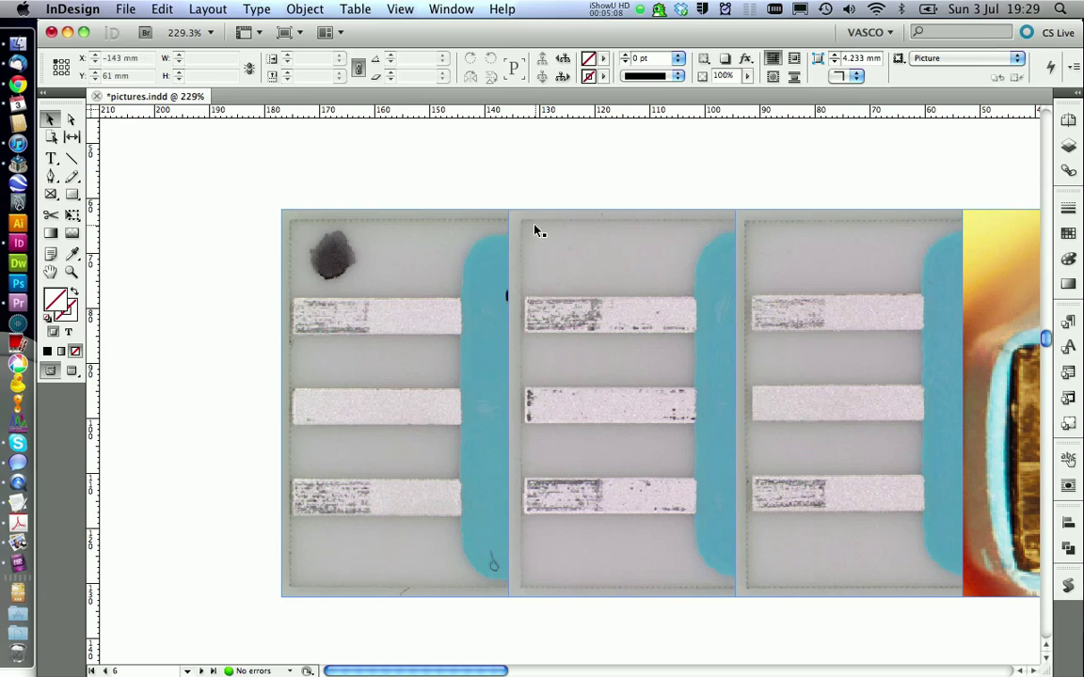
Place a horizontal ruler guide just above the row of image frames.
left_click_drag(461, 114, 230, 184)
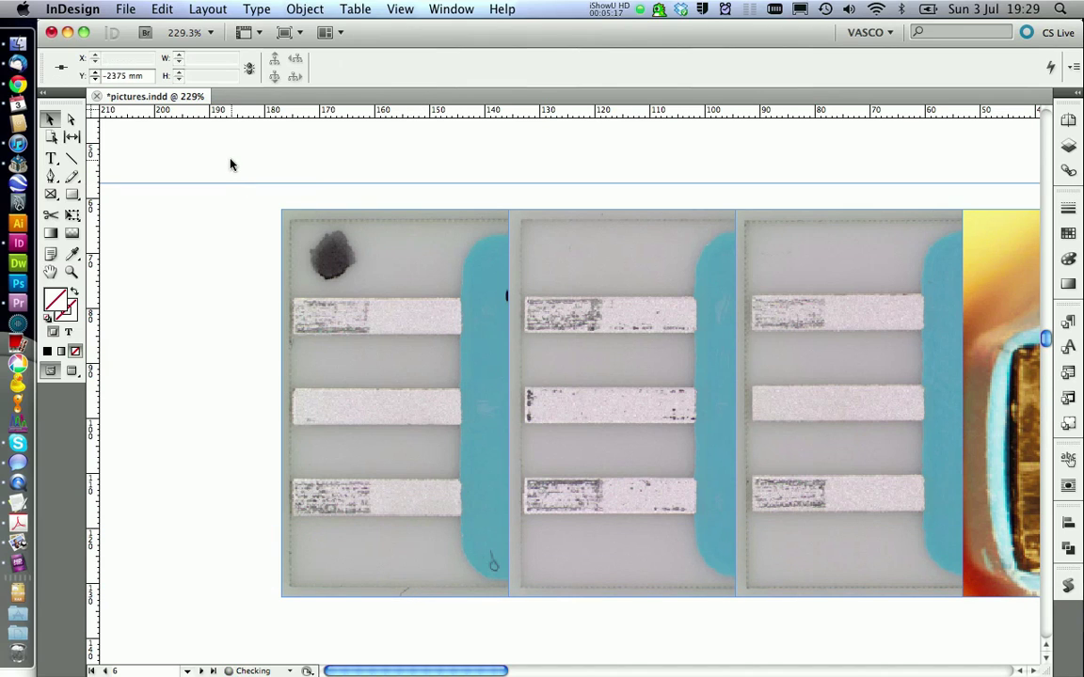
left_click(230, 223)
Shift the connector image inside the fourth frame and scale it to 25%.
scroll(572, 332, "right", 5)
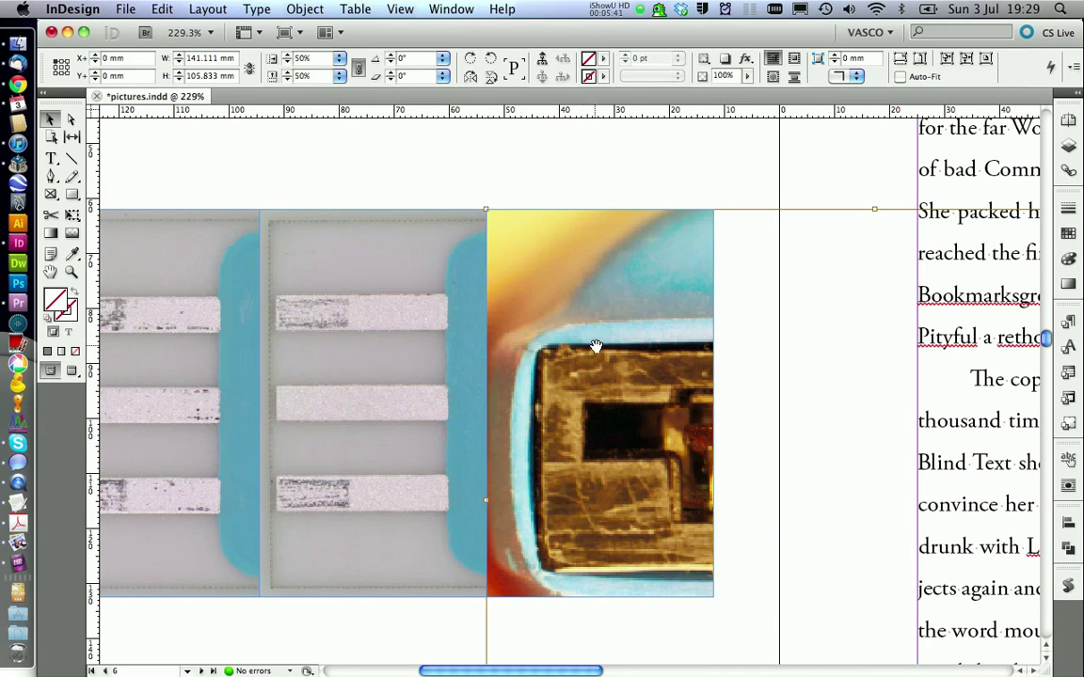
left_click_drag(613, 371, 412, 283)
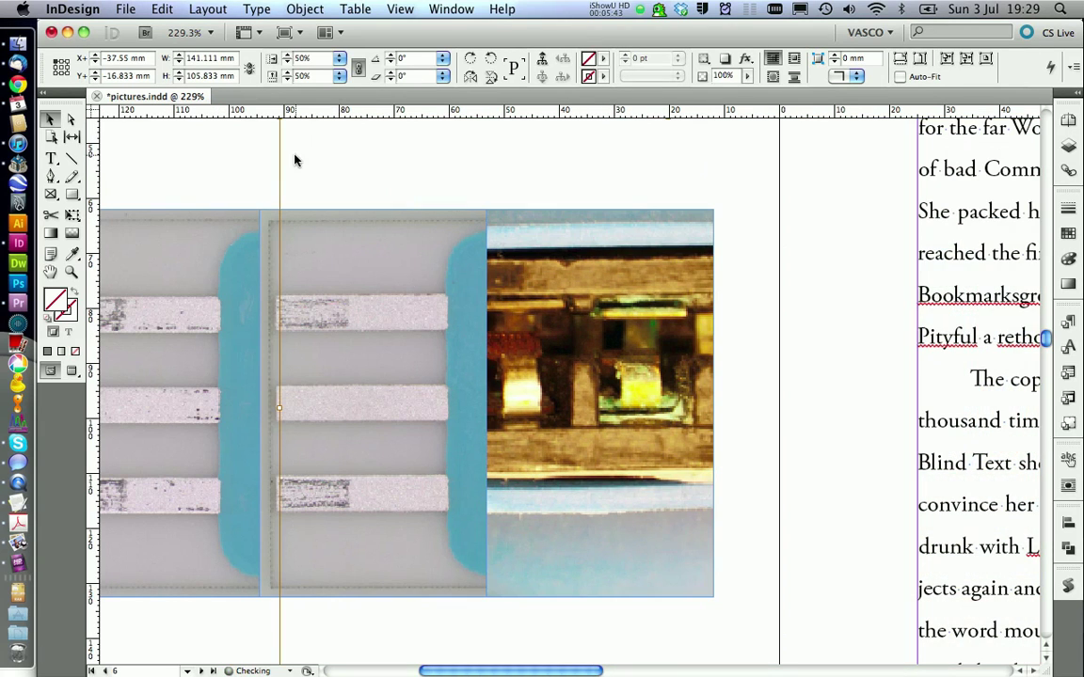
left_click(314, 69)
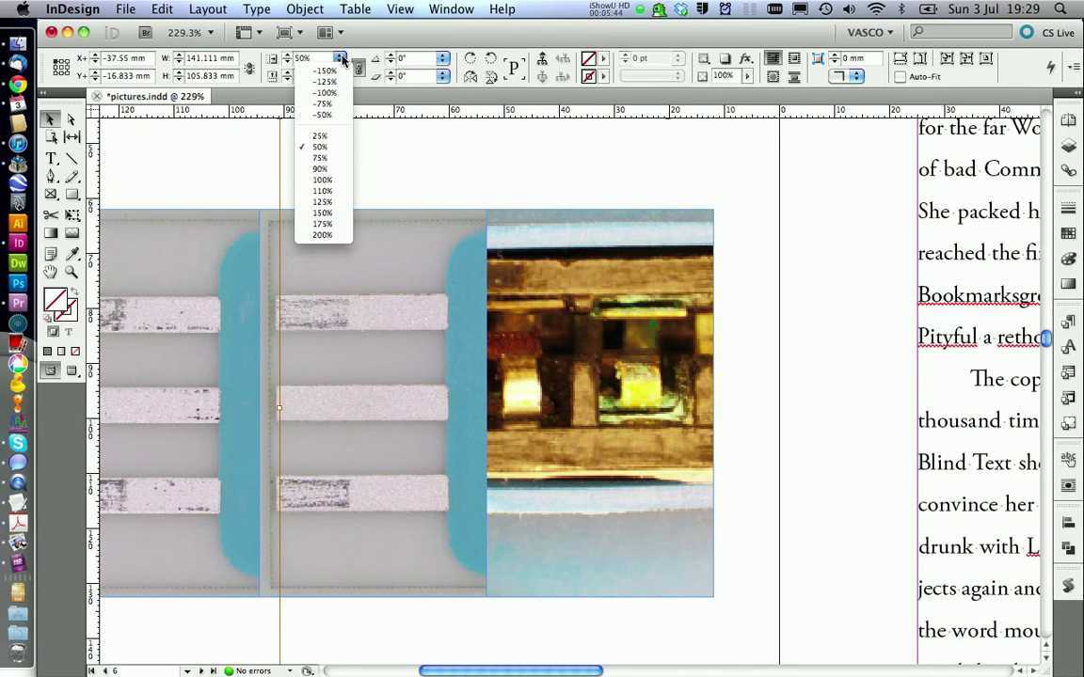
left_click(318, 143)
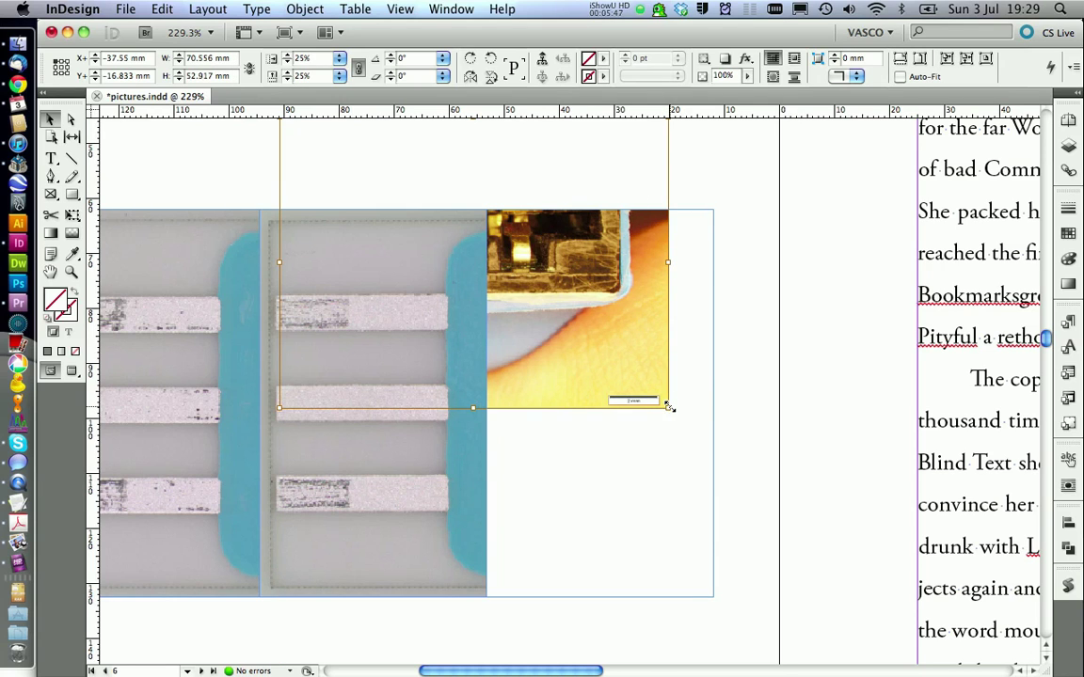
Rotate the fourth frame's image so the connector stands vertically, then enlarge and reposition it to fill the frame.
left_click_drag(668, 399, 399, 435)
left_click_drag(544, 322, 645, 476)
left_click_drag(725, 236, 770, 187)
left_click_drag(645, 315, 654, 320)
left_click(449, 176)
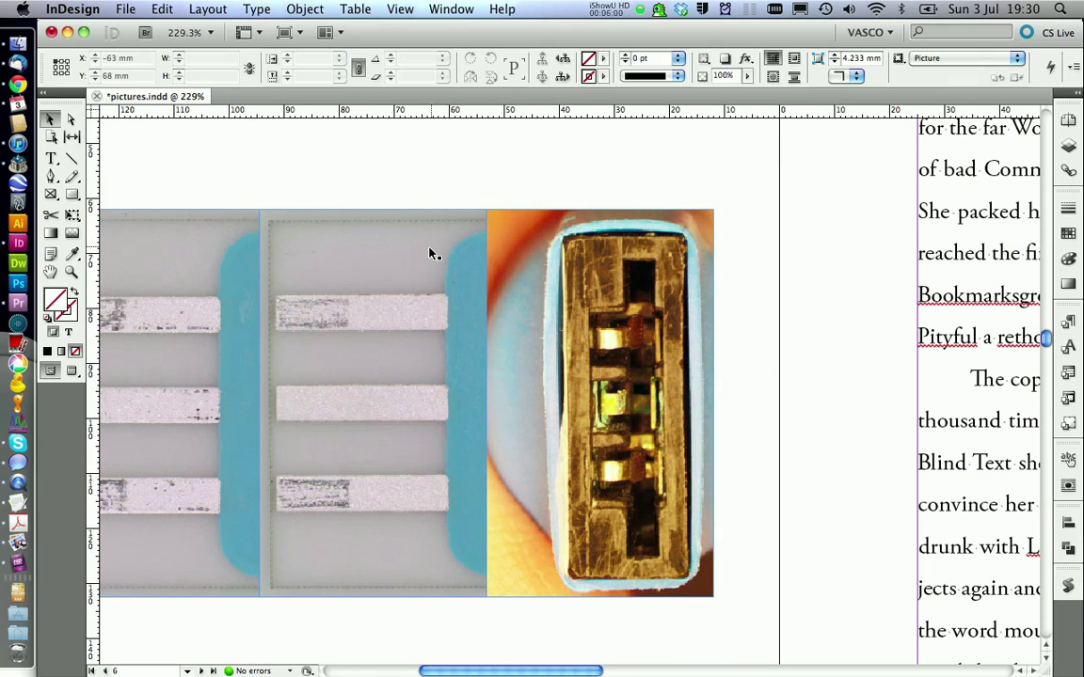
Create a text frame of about 24 × 8 mm above the first image, apply the ABC paragraph style and enter VE1.
scroll(397, 301, "left", 5)
scroll(397, 301, "right", 3)
scroll(397, 301, "down", 4)
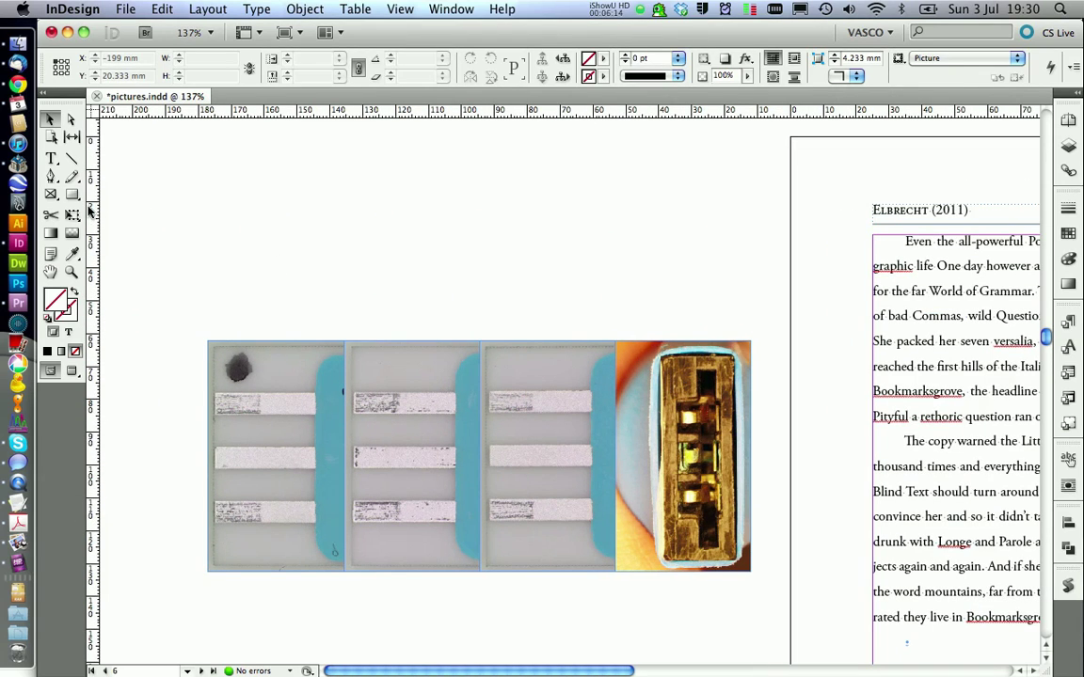
left_click(55, 159)
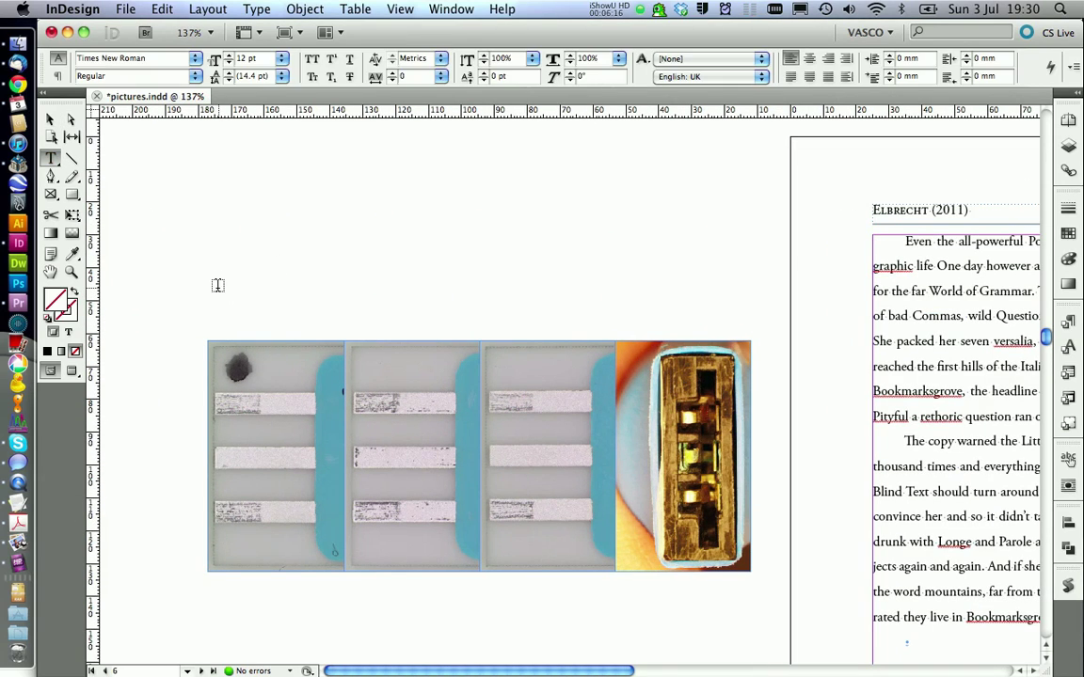
left_click_drag(214, 282, 293, 307)
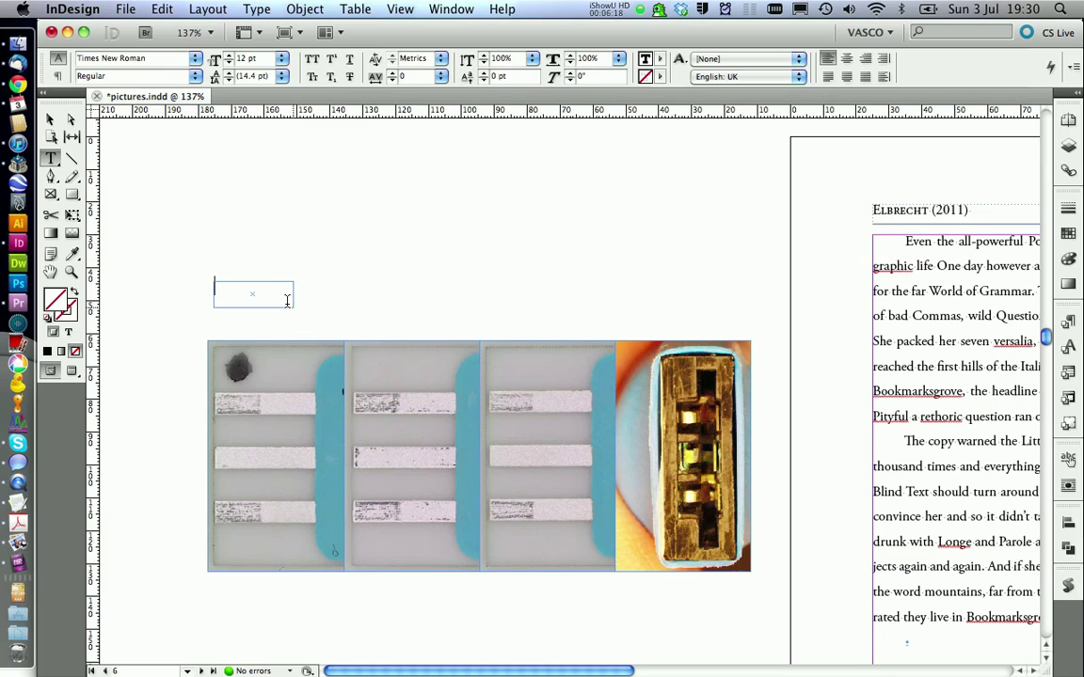
left_click(1068, 321)
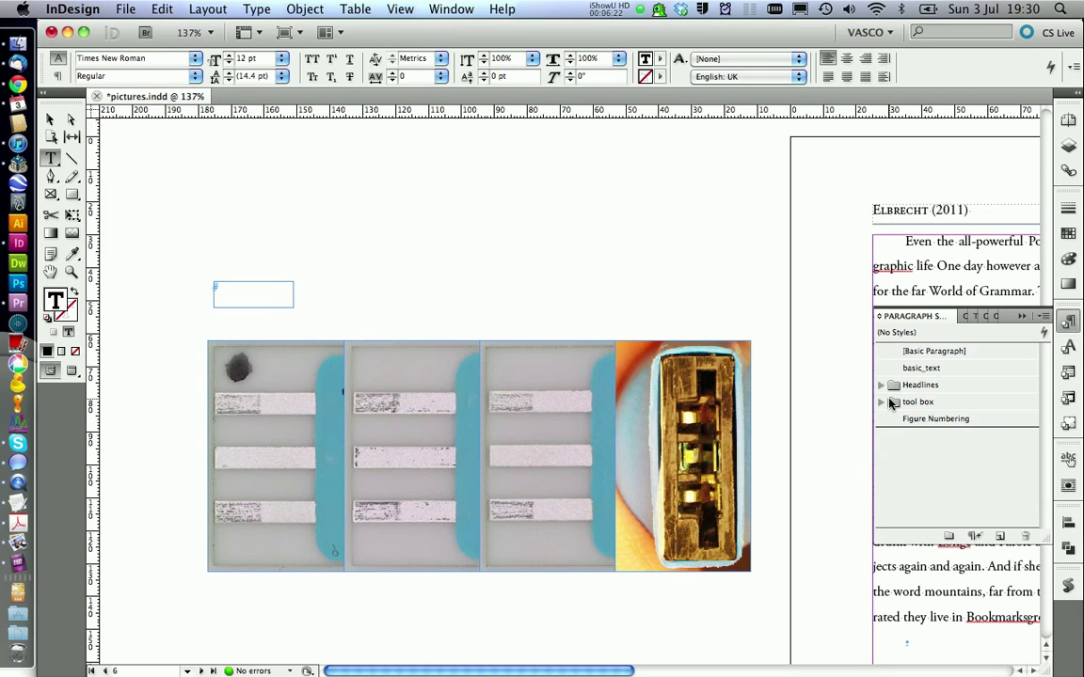
left_click(880, 402)
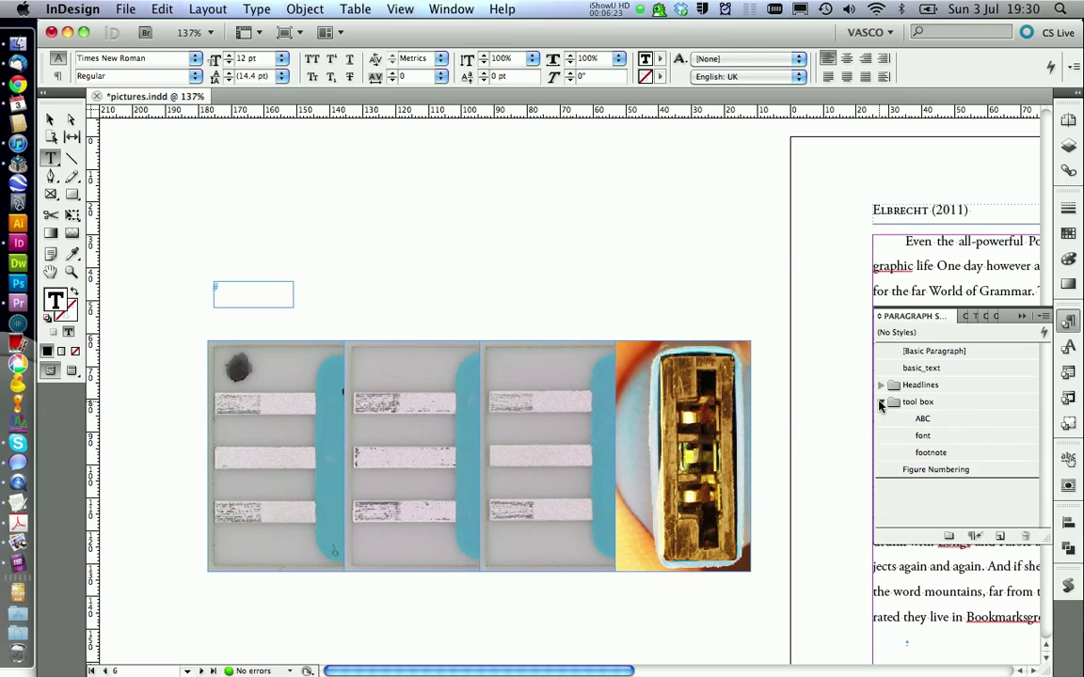
left_click(923, 423)
left_click(1068, 322)
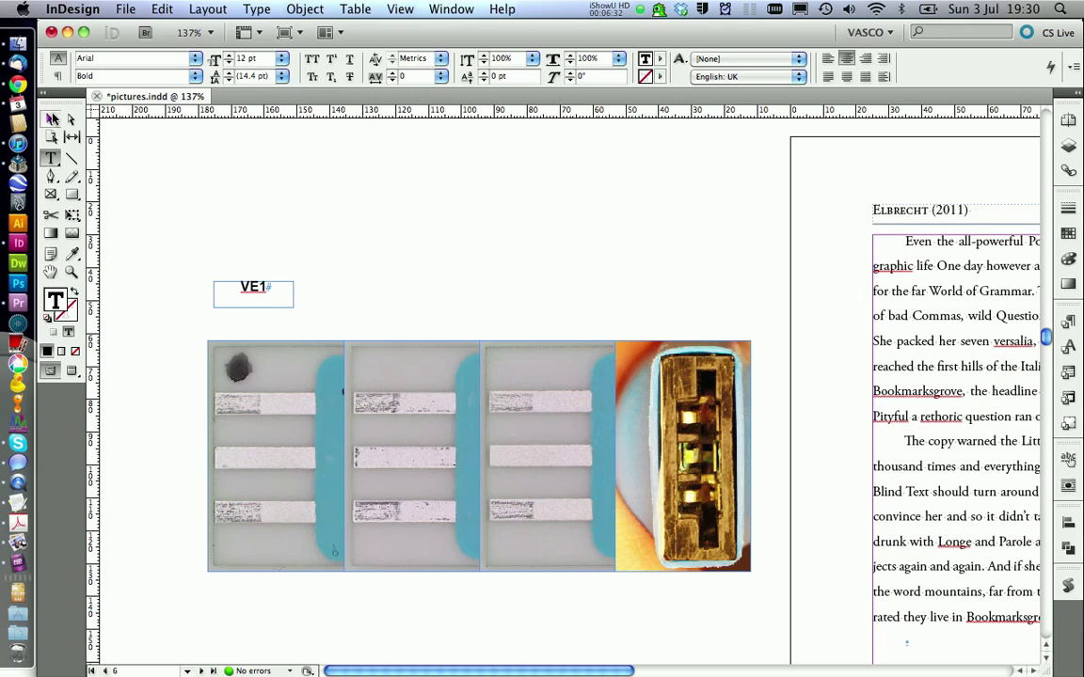
Centre the VE1 text vertically in its frame and give the frame a 1 pt black stroke.
left_click(52, 118)
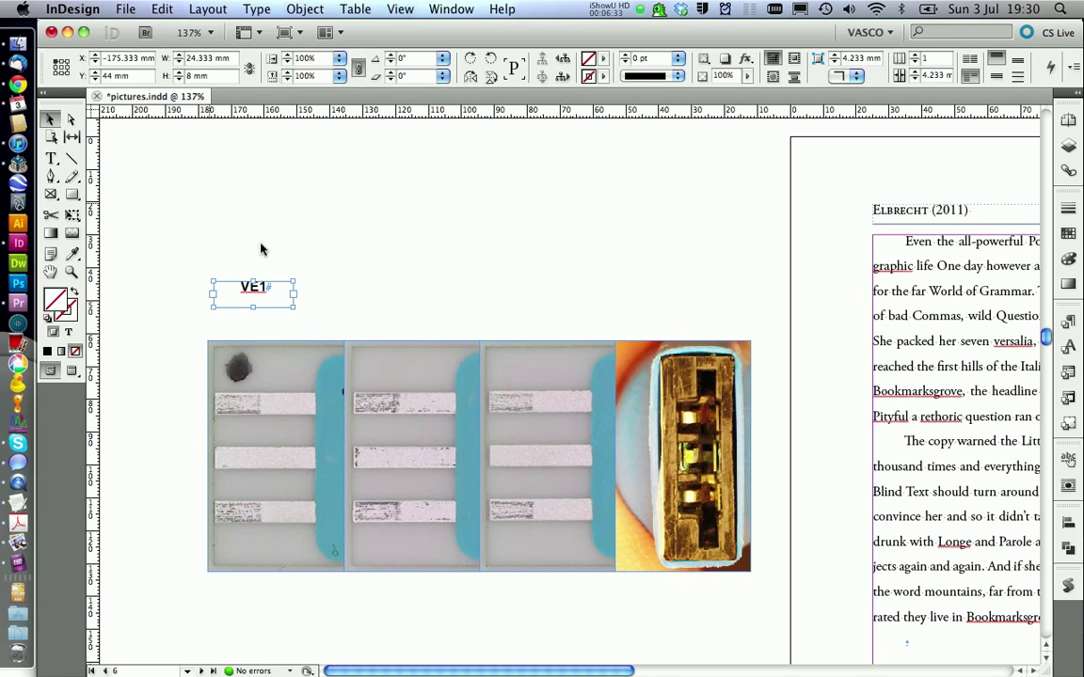
left_click(997, 77)
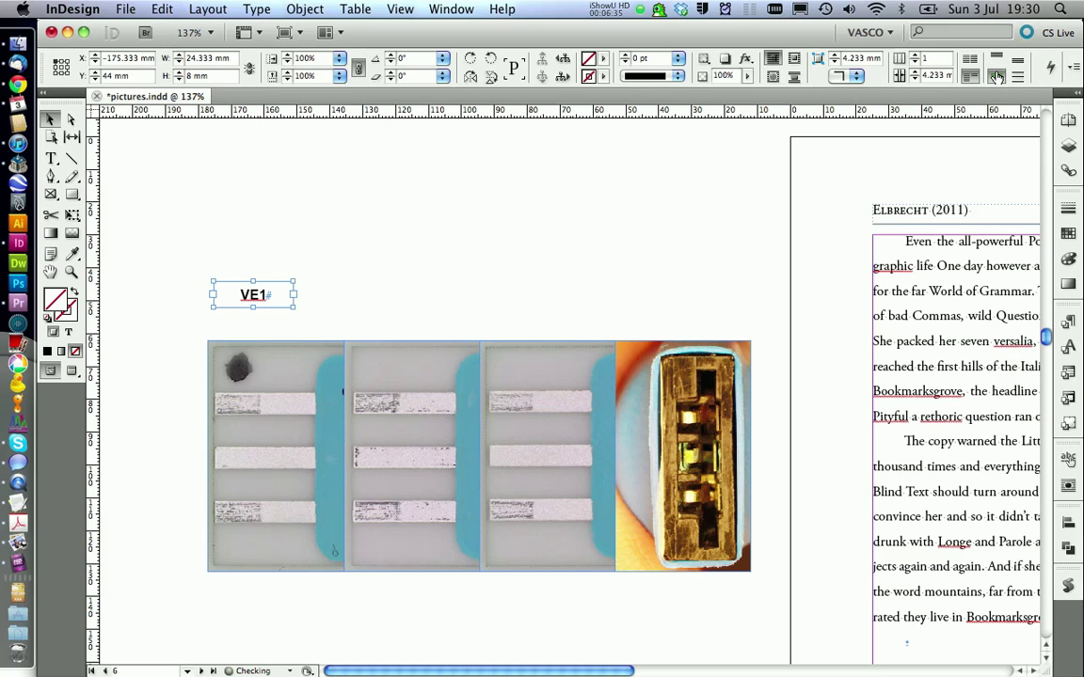
left_click(625, 55)
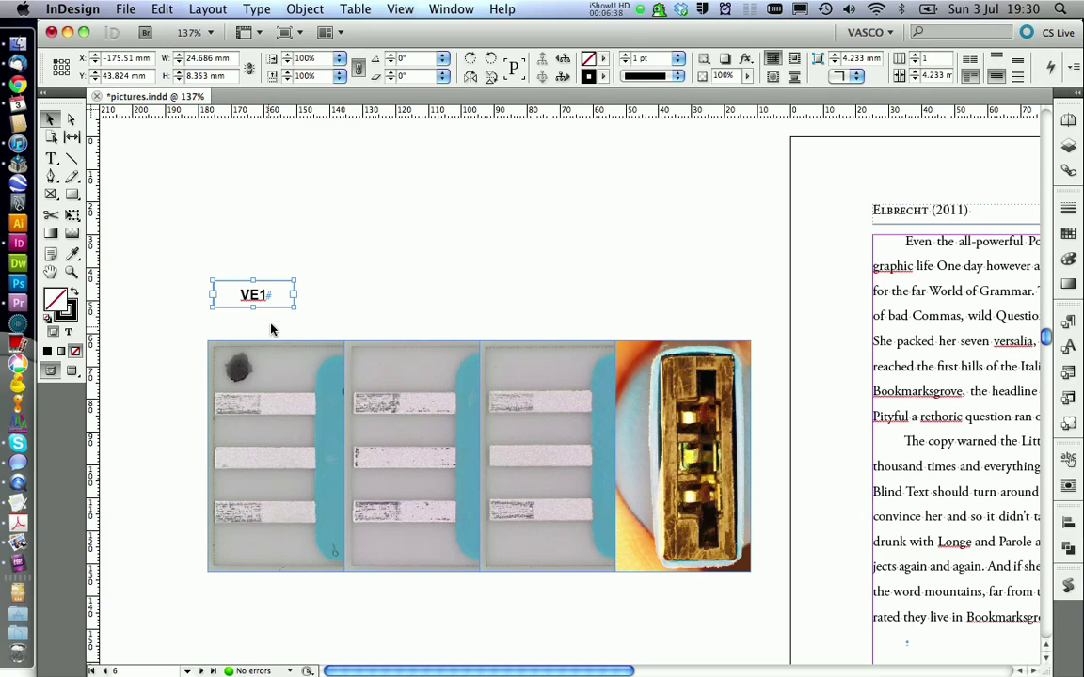
Shrink the VE1 label frame to about 10.8 × 6 mm and place it in the upper-left corner of the first image.
left_click_drag(292, 308, 238, 356)
left_click(253, 327)
left_click(251, 301)
left_click(246, 310)
Fill the VE1 label frame with white and deselect it.
left_click(603, 59)
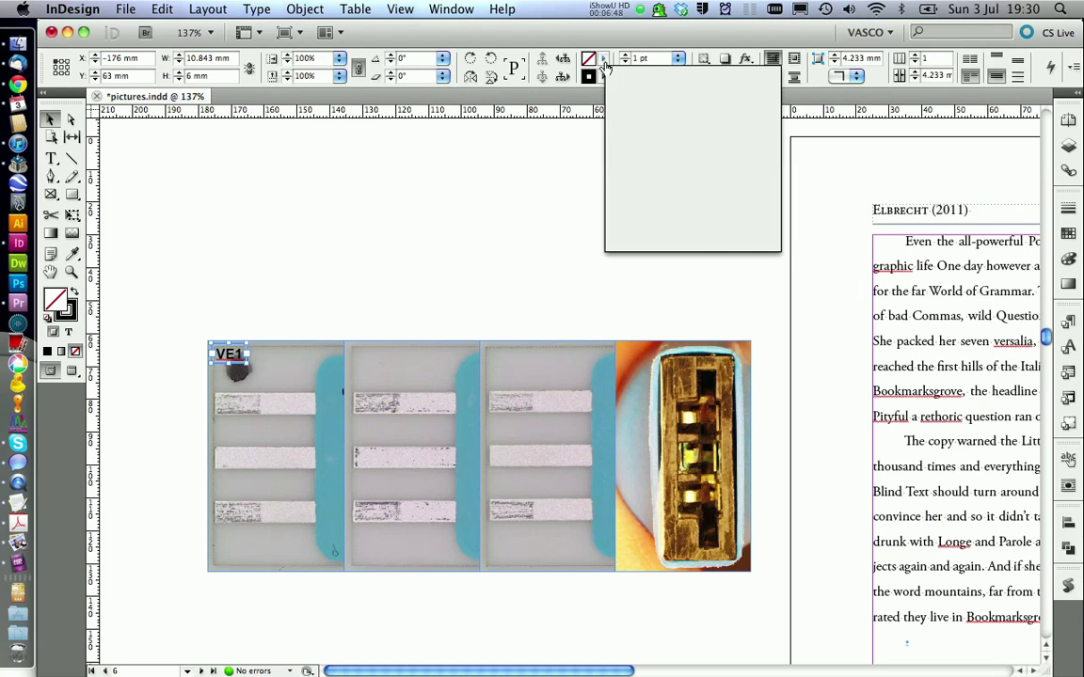
left_click(614, 128)
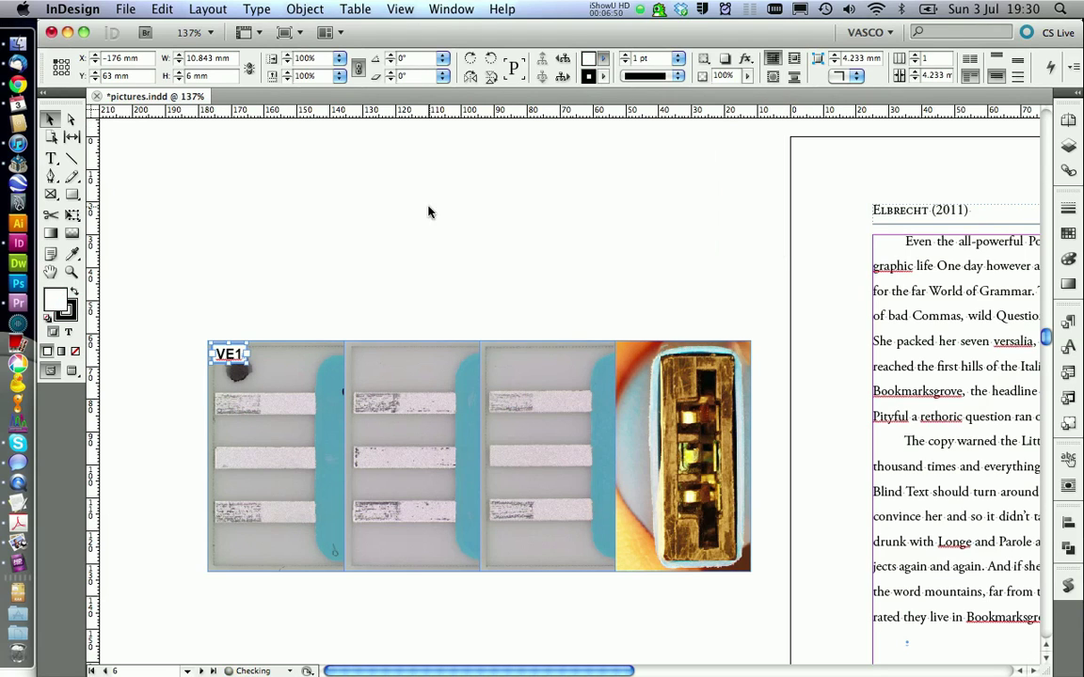
left_click(191, 318)
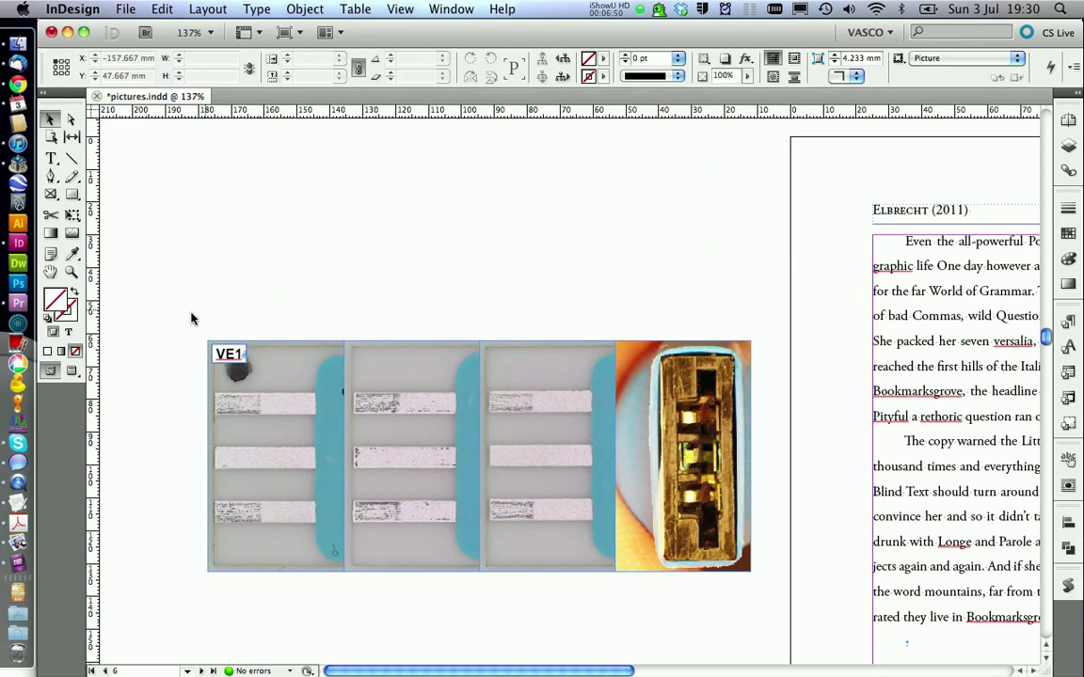
Check the labelled figure in Overprint Preview and return to the normal view.
left_click(394, 9)
left_click(408, 31)
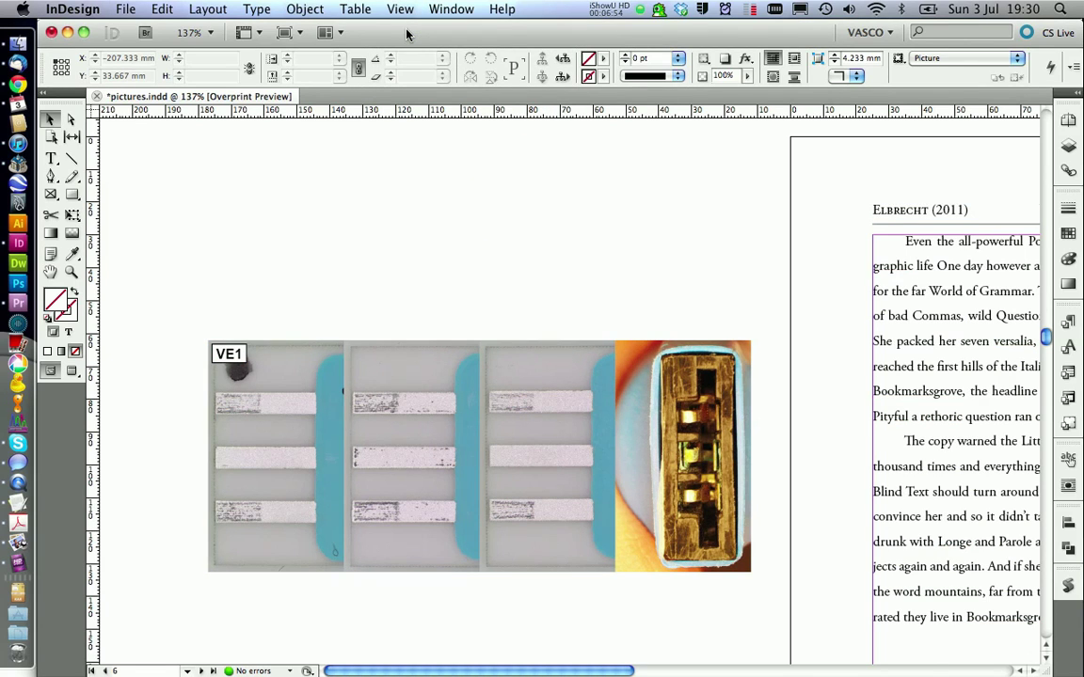
left_click(402, 9)
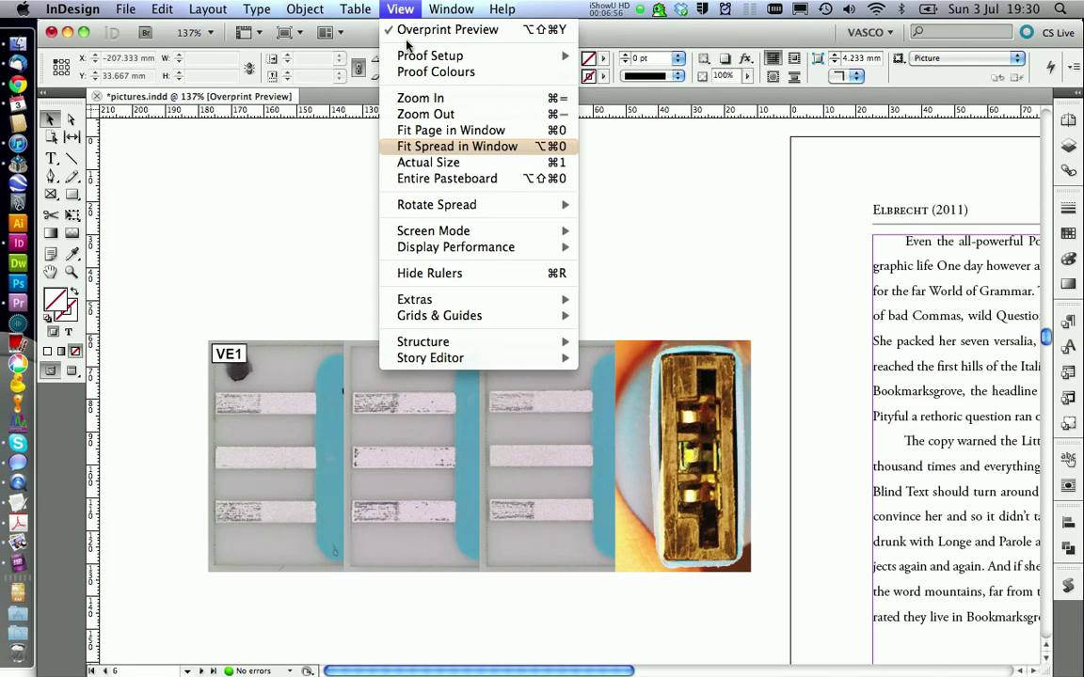
left_click(386, 31)
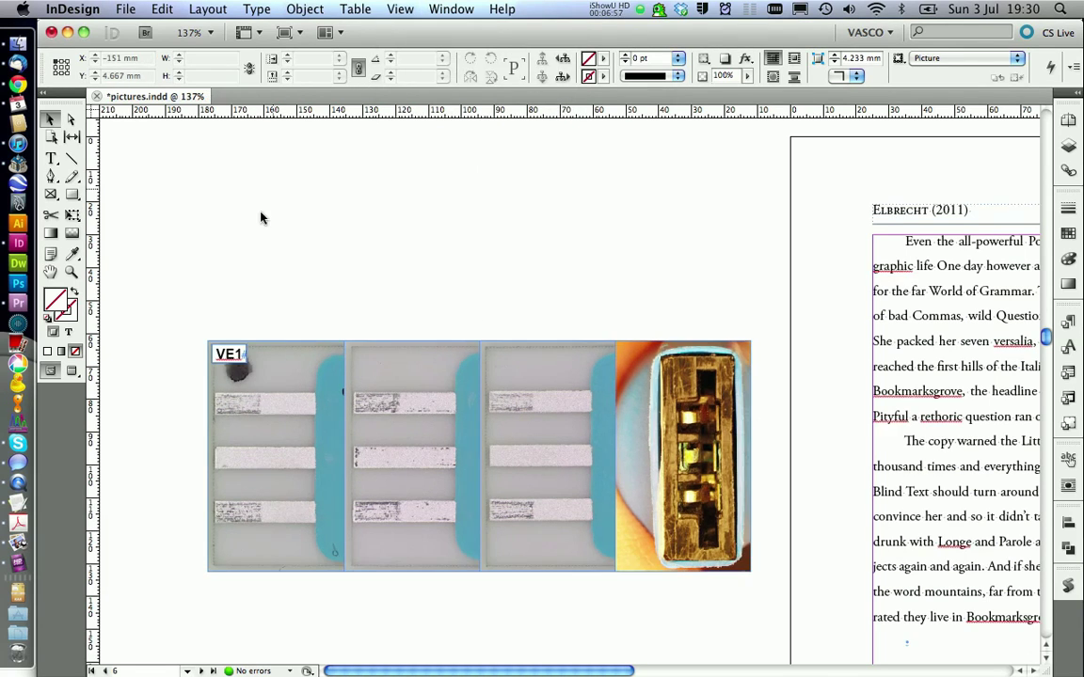
Copy the VE1 label and place duplicates in the upper-left corners of the third and second images.
left_click(228, 355)
key("super+v")
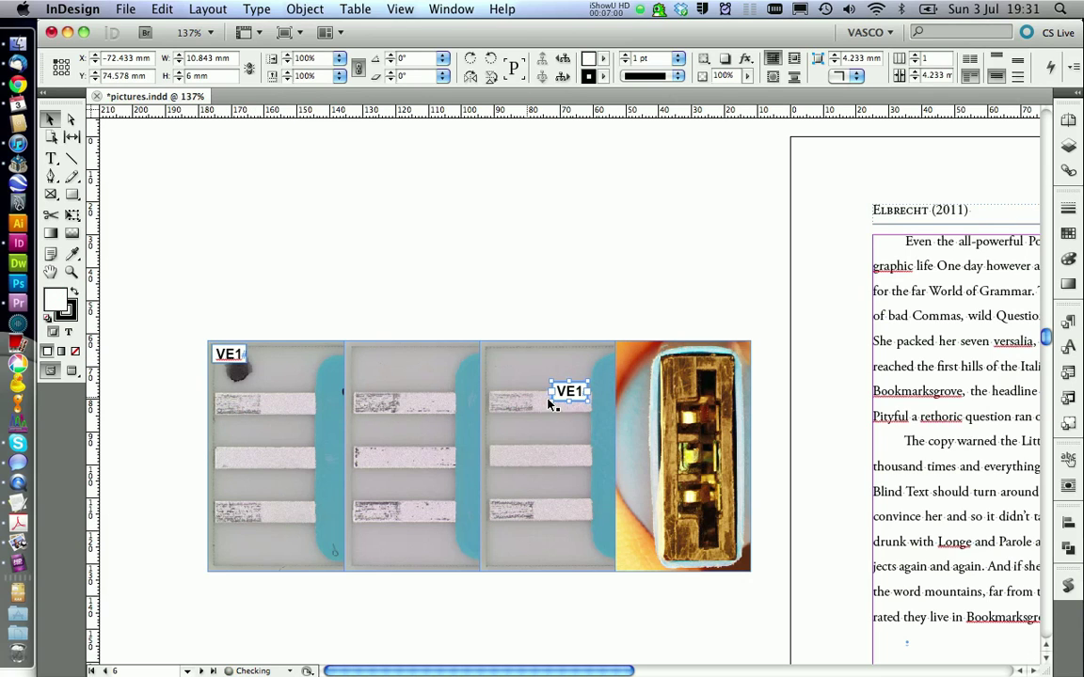
left_click_drag(570, 395, 506, 357)
key("super+v")
Change the text of the labels on the second and third images to VE2.
double_click(377, 360)
left_click_drag(377, 357, 385, 357)
type("2")
left_click_drag(511, 356, 519, 357)
type("2")
left_click(51, 120)
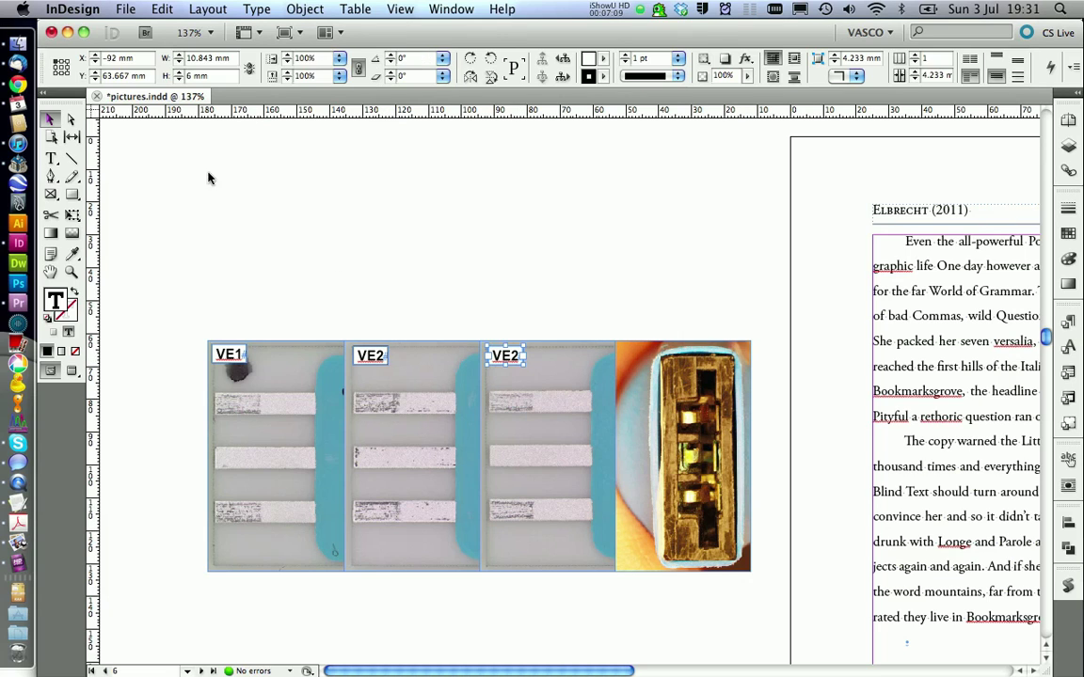
Label the fourth image's upper-left corner with a copy of the label box reading B, narrowed around the letter.
left_click(208, 175)
key("super+v")
left_click_drag(570, 394, 639, 359)
double_click(645, 360)
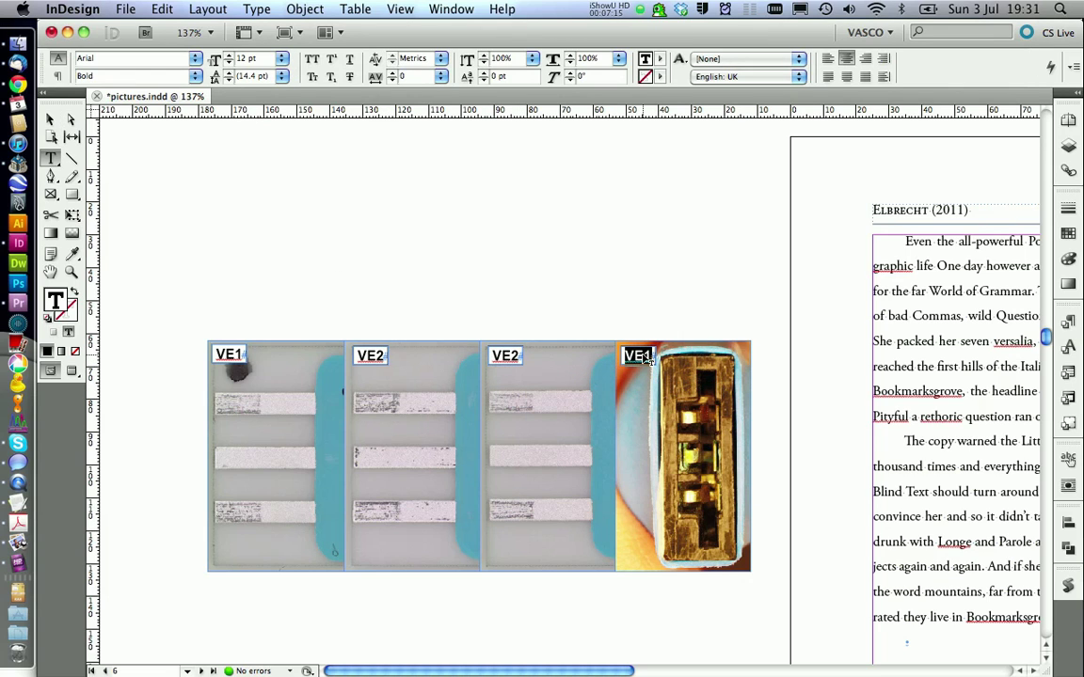
type("E")
left_click(53, 120)
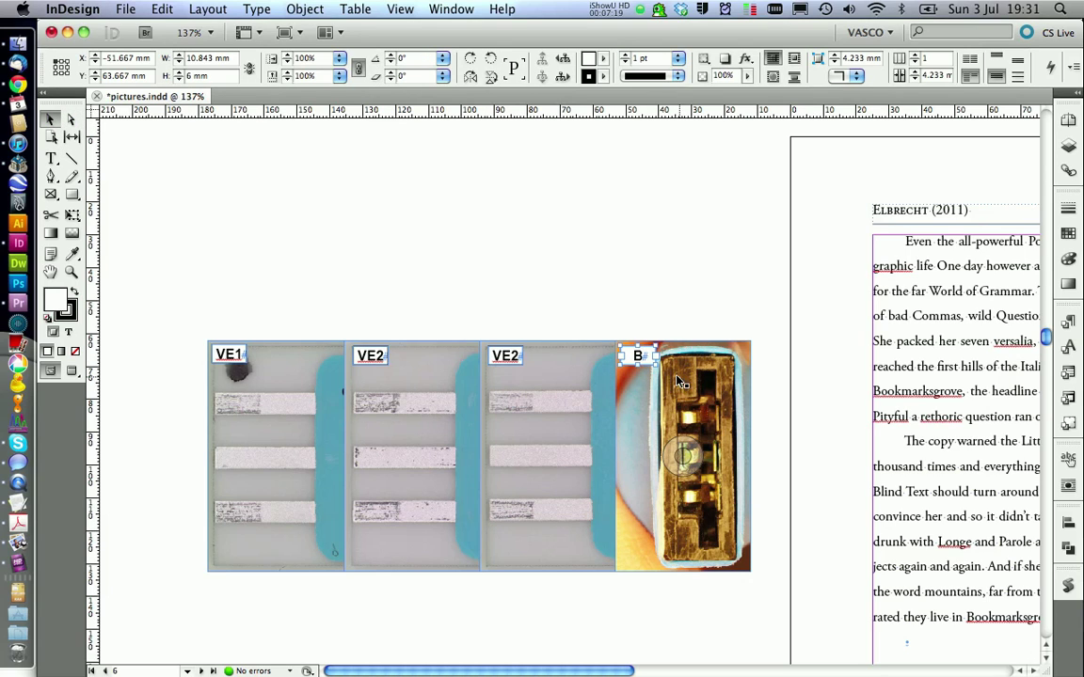
left_click(559, 315)
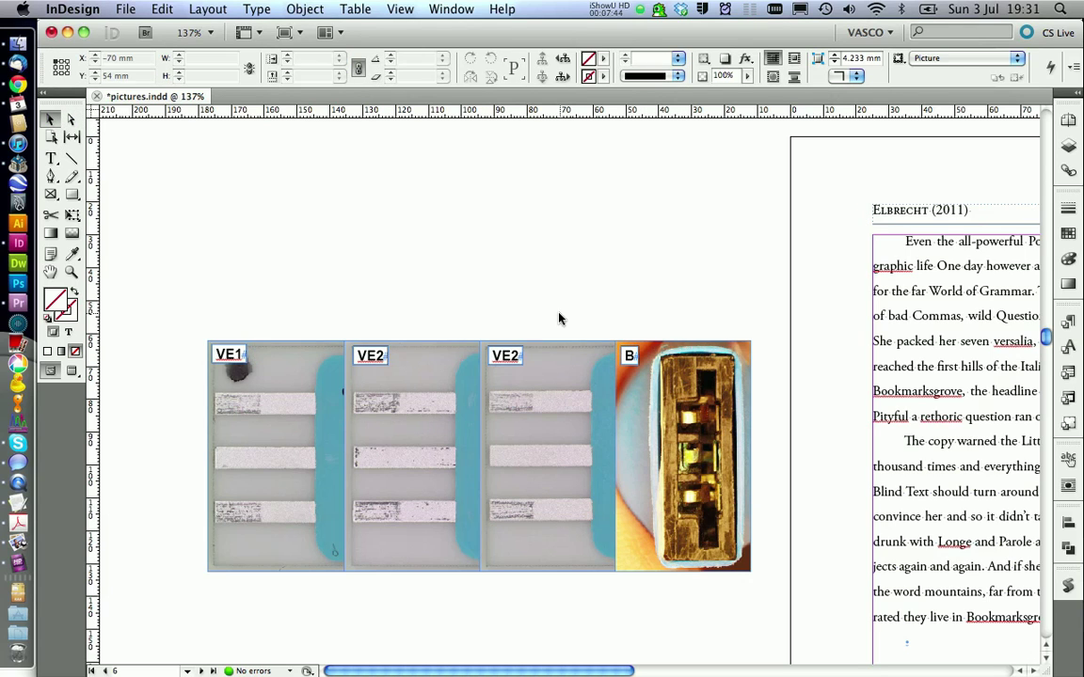
Align the first and second images' labels flush with the top and left edges of their images.
left_click_drag(183, 268, 273, 385)
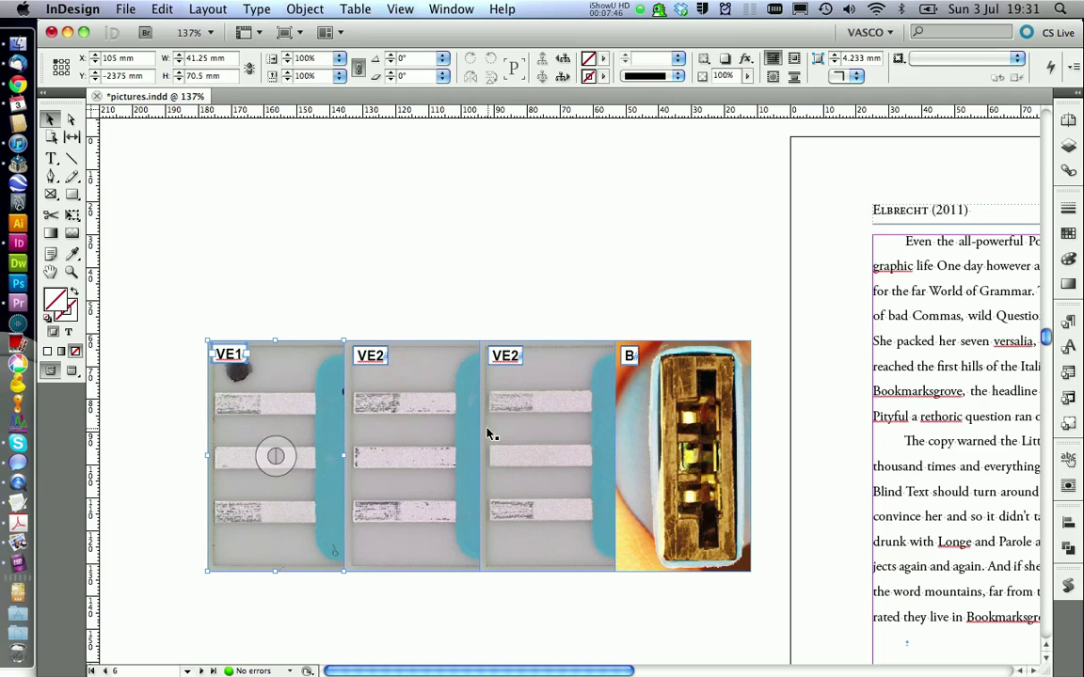
left_click(1067, 523)
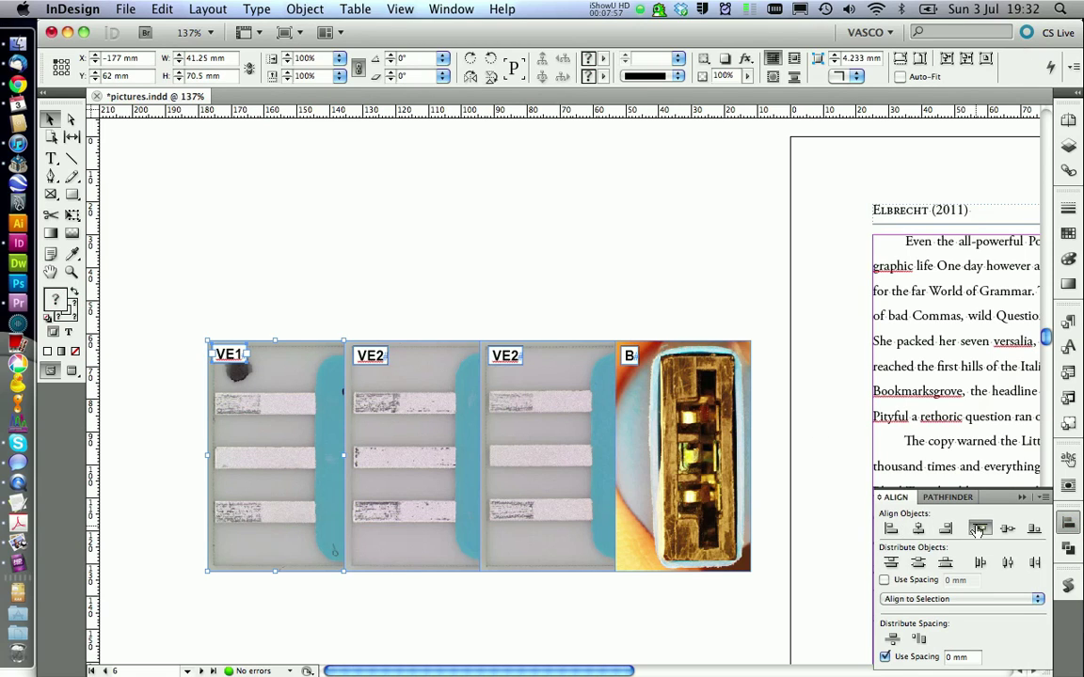
left_click(979, 529)
left_click(891, 528)
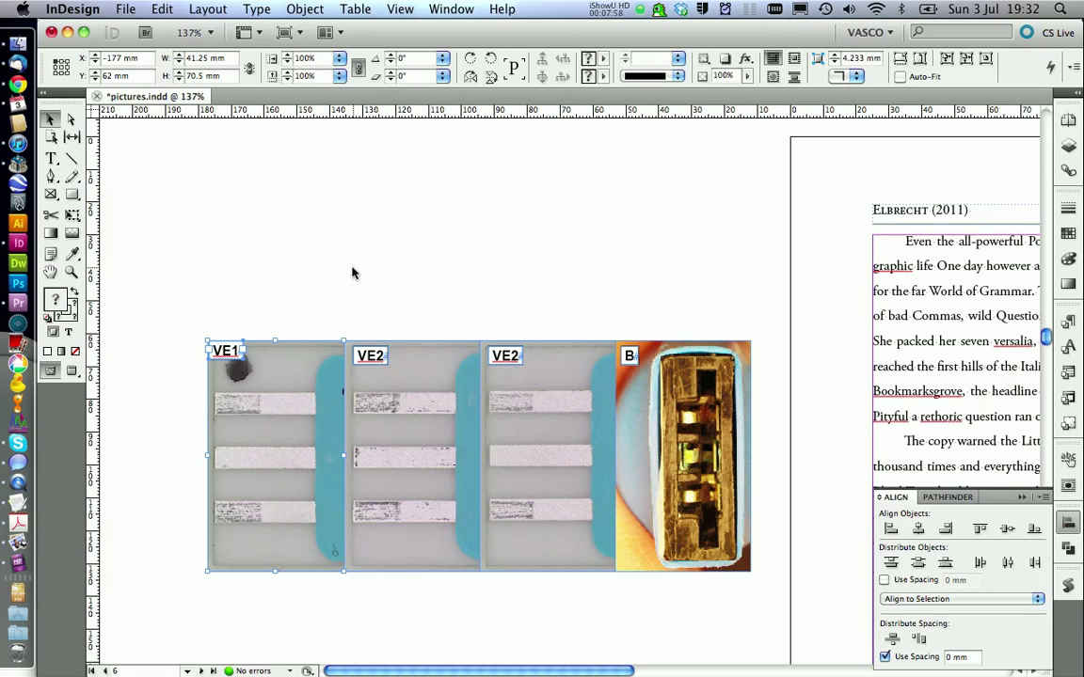
left_click_drag(353, 272, 418, 434)
left_click(896, 531)
left_click(979, 528)
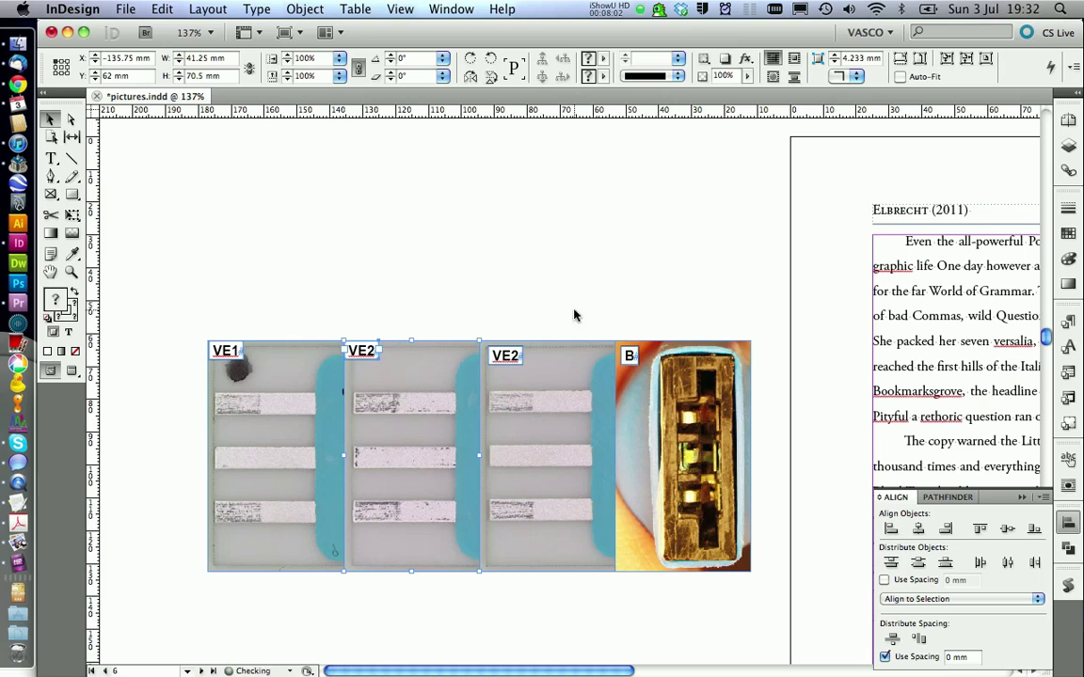
Align the third and fourth images' labels flush with the top and left edges of their images.
left_click_drag(573, 313, 500, 400)
left_click(891, 529)
left_click(979, 529)
left_click_drag(674, 293, 633, 406)
left_click(980, 528)
left_click(891, 528)
Select only the four label boxes and nudge them together about 1.25 mm down and 1.25 mm to the right.
left_click(242, 357)
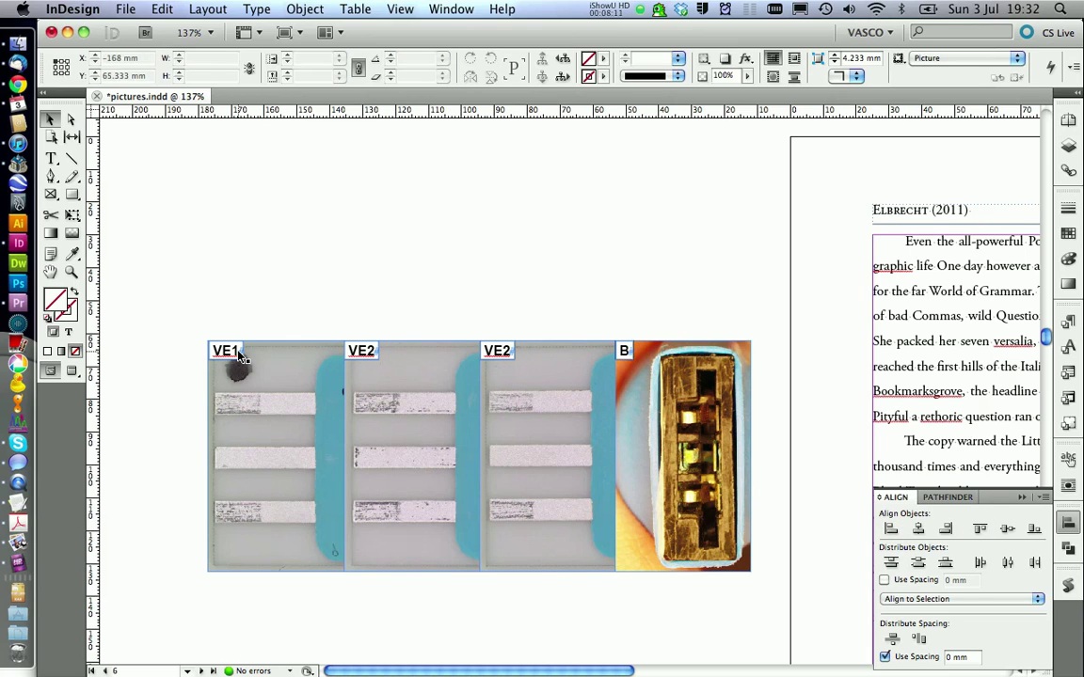
left_click_drag(159, 407, 658, 273)
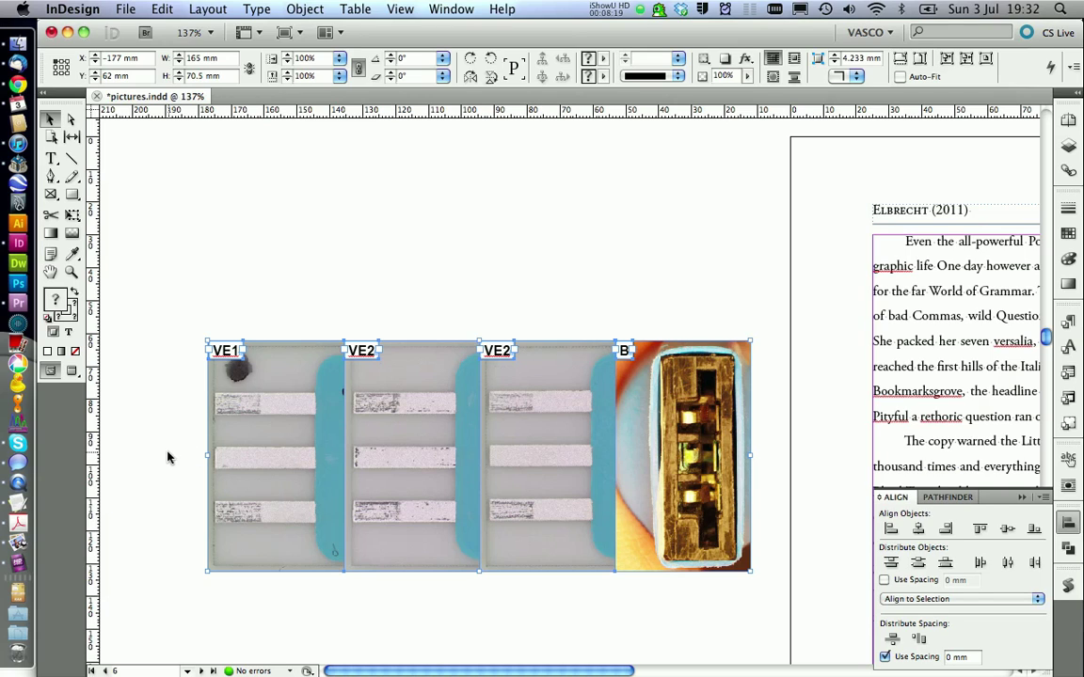
left_click_drag(150, 452, 789, 419)
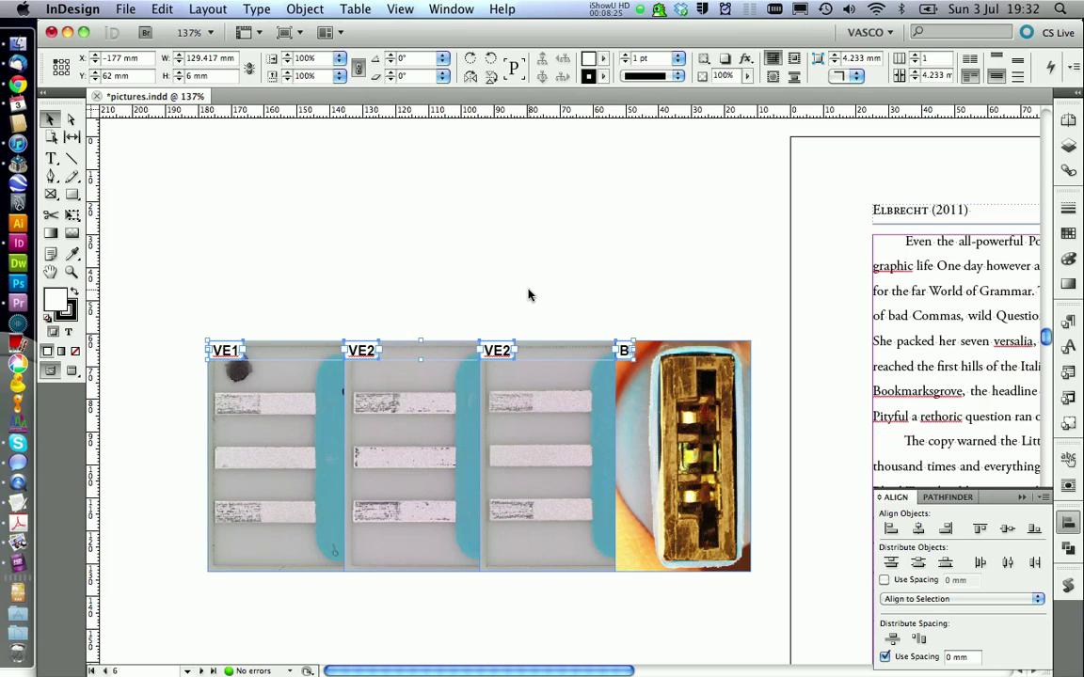
key("Down")
key("Down")
key("Down")
key("Down")
key("Down")
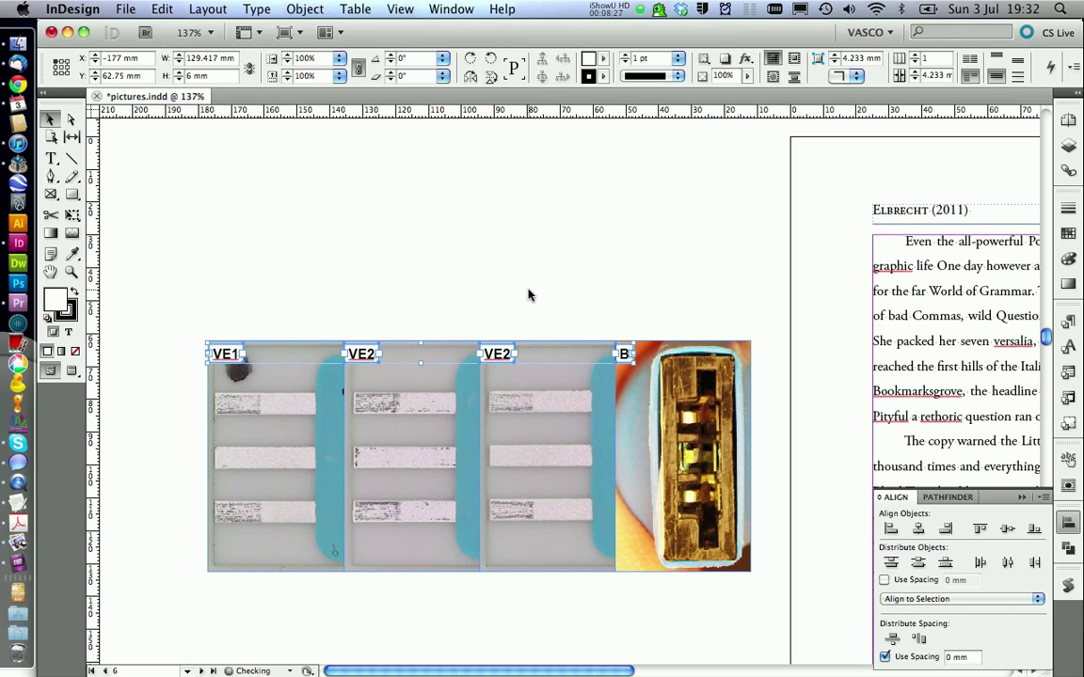
key("Right")
key("Right")
key("Right")
key("Right")
key("Right")
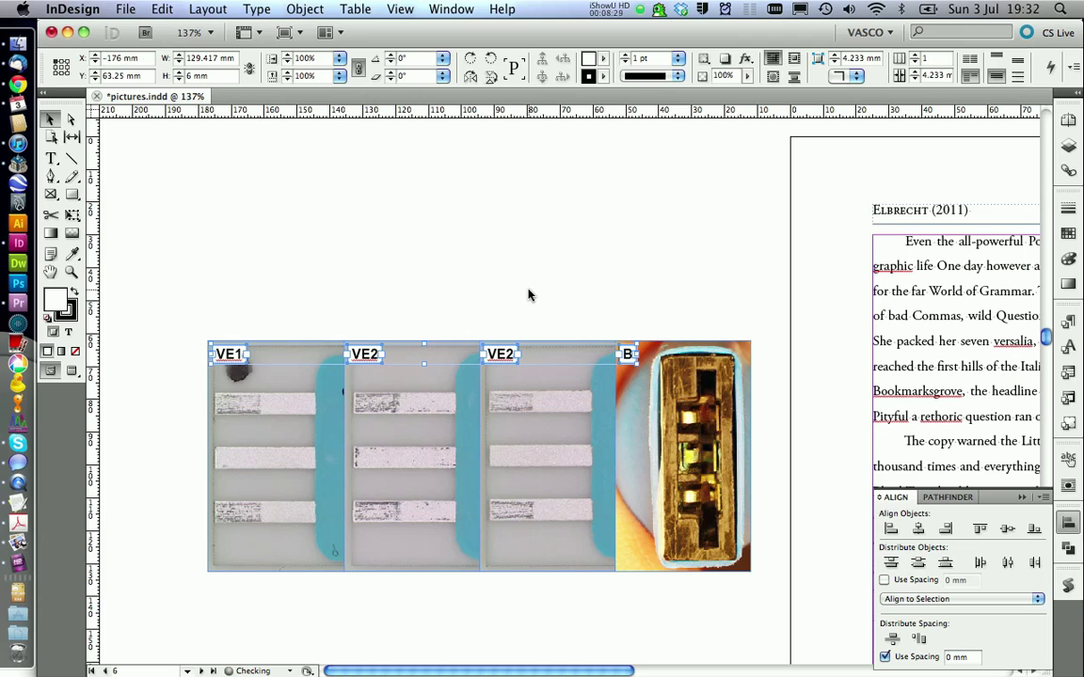
left_click(411, 309)
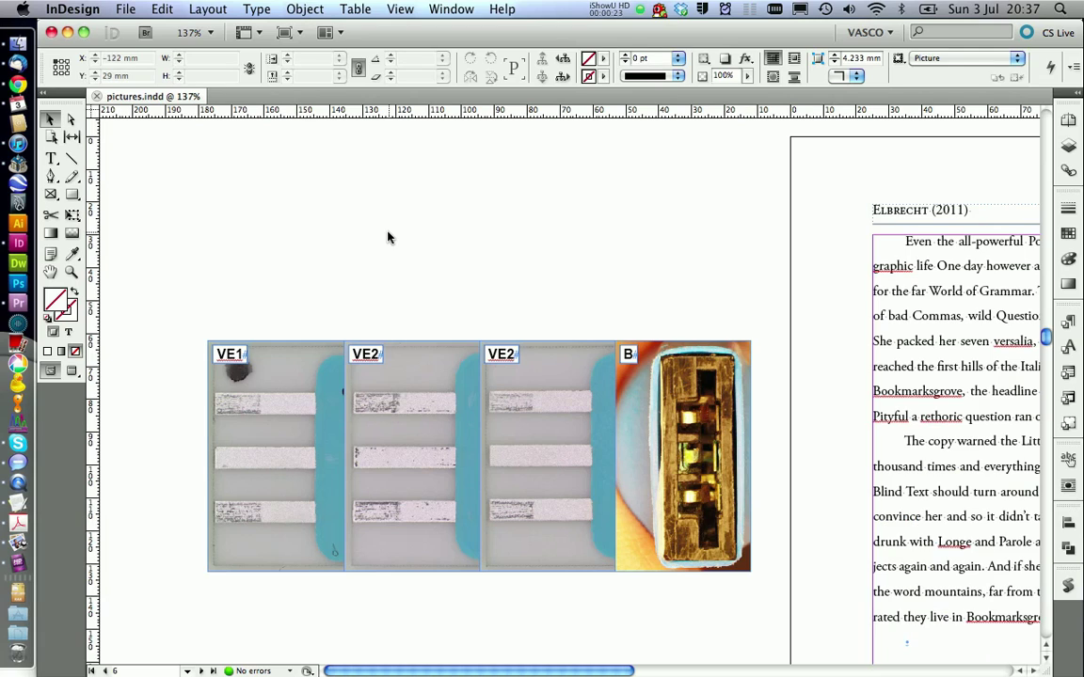
Duplicate the second electrode image and place the copy above the four-image figure.
left_click(412, 414)
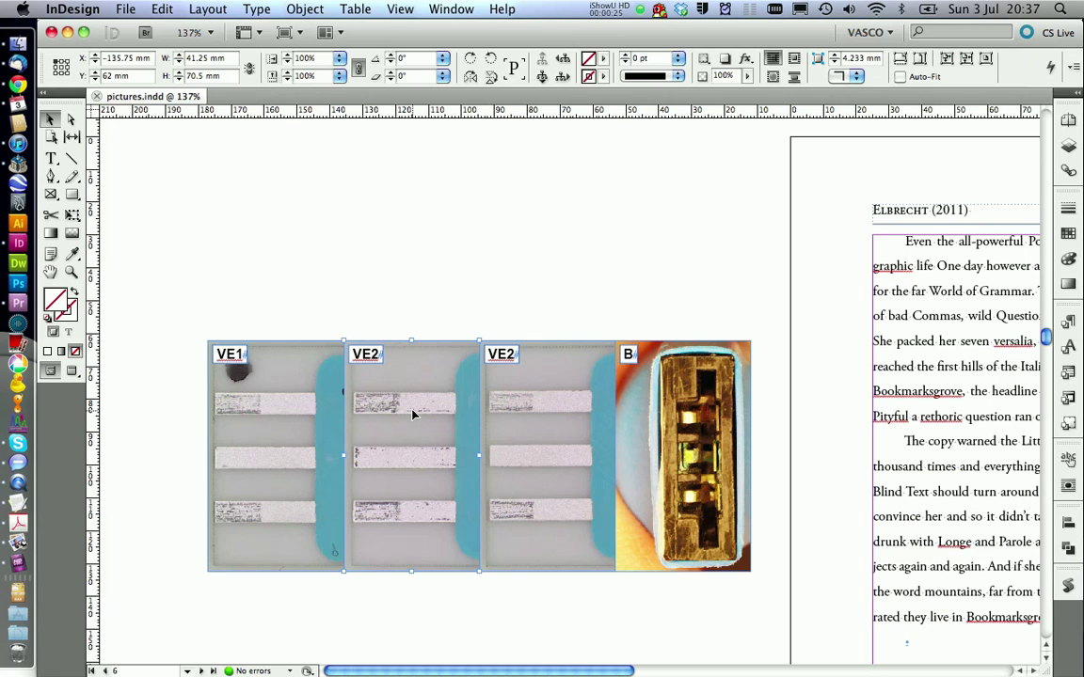
left_click_drag(412, 414, 571, 348)
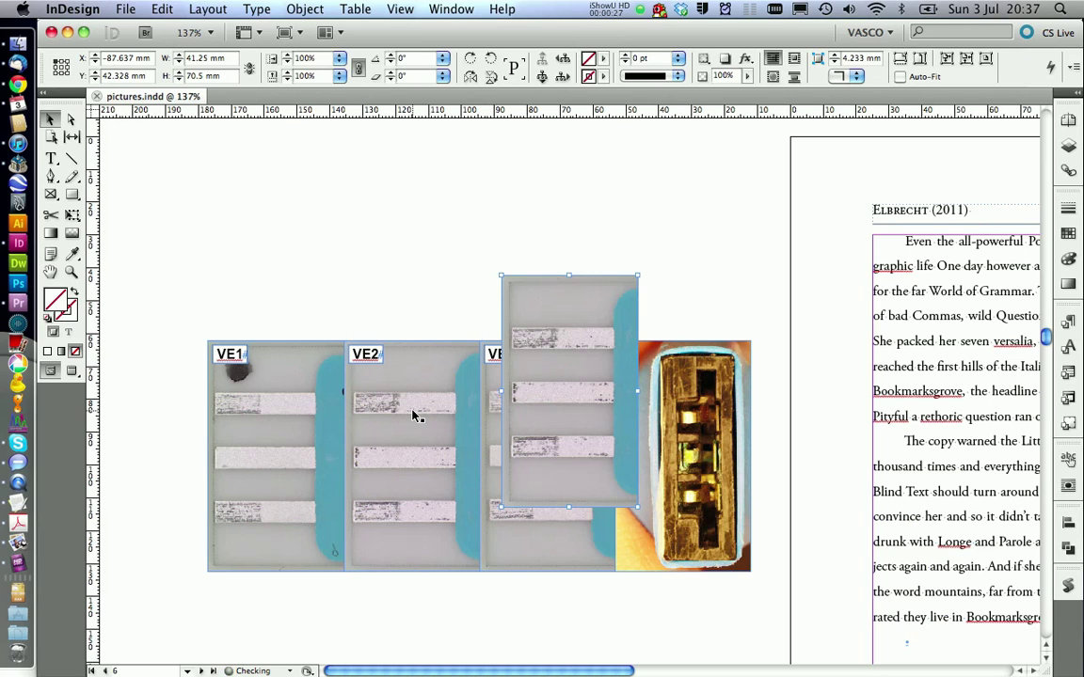
left_click_drag(546, 392, 412, 200)
Rotate the duplicate's picture content to 0° and reposition it within its frame to expose the embedded 1 mm scale bar.
double_click(412, 285)
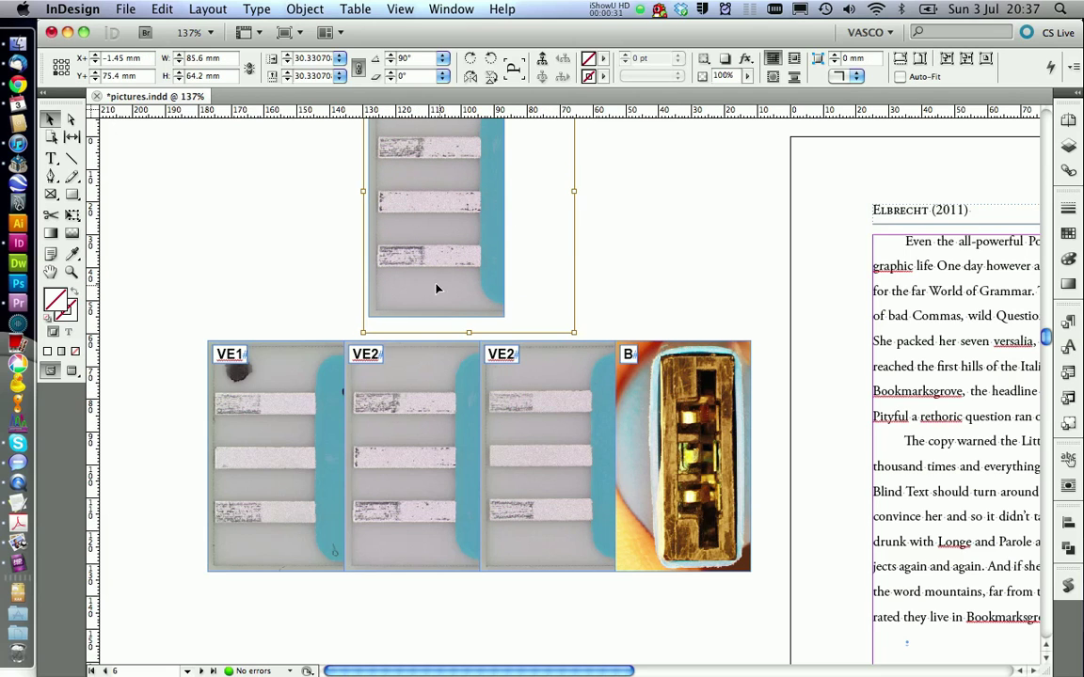
left_click_drag(436, 288, 346, 393)
scroll(487, 276, "up", 3)
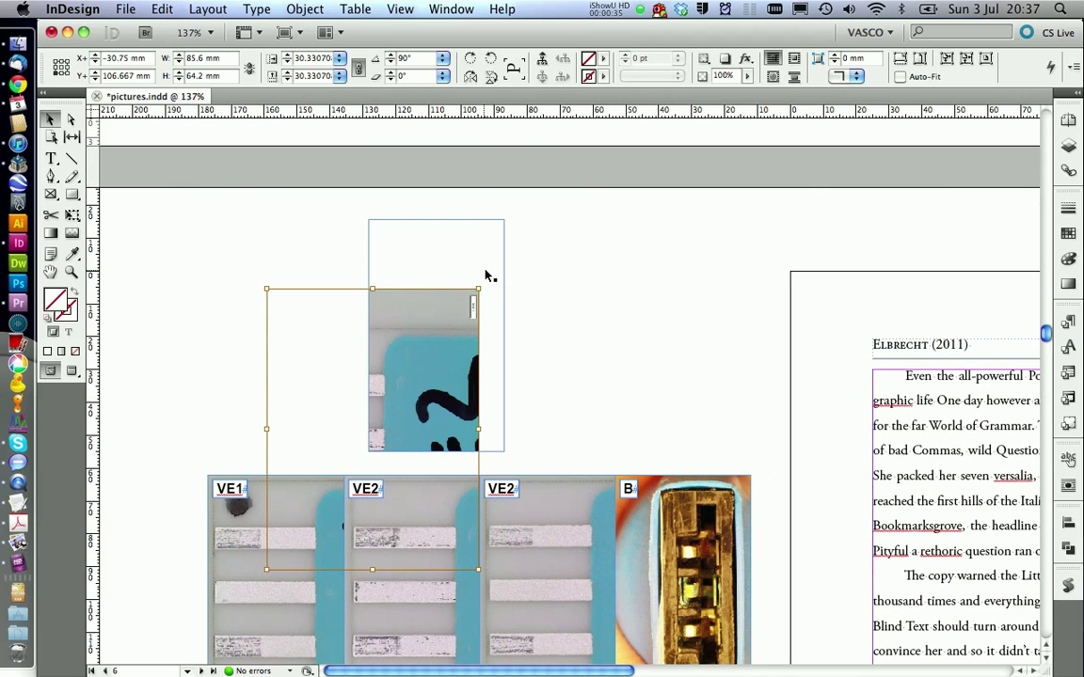
left_click_drag(491, 311, 515, 444)
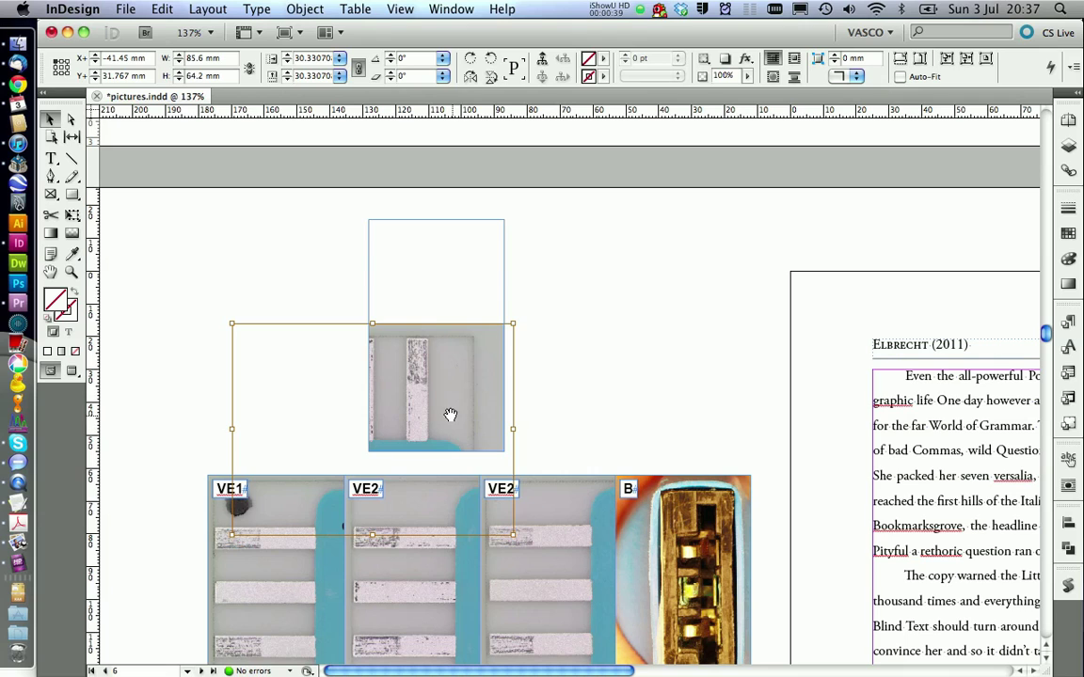
left_click_drag(445, 405, 423, 284)
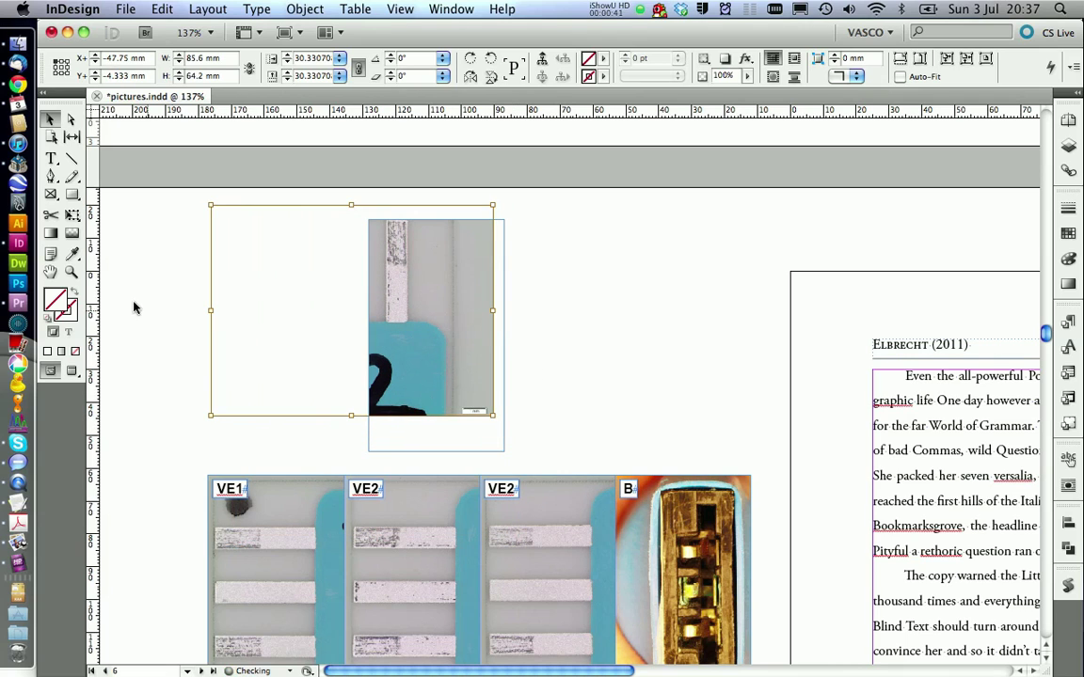
Draw a horizontal line about 6.8 mm long over the embedded 1 mm scale bar with a 2 pt [Paper] stroke.
left_click(71, 272)
left_click_drag(376, 357, 536, 463)
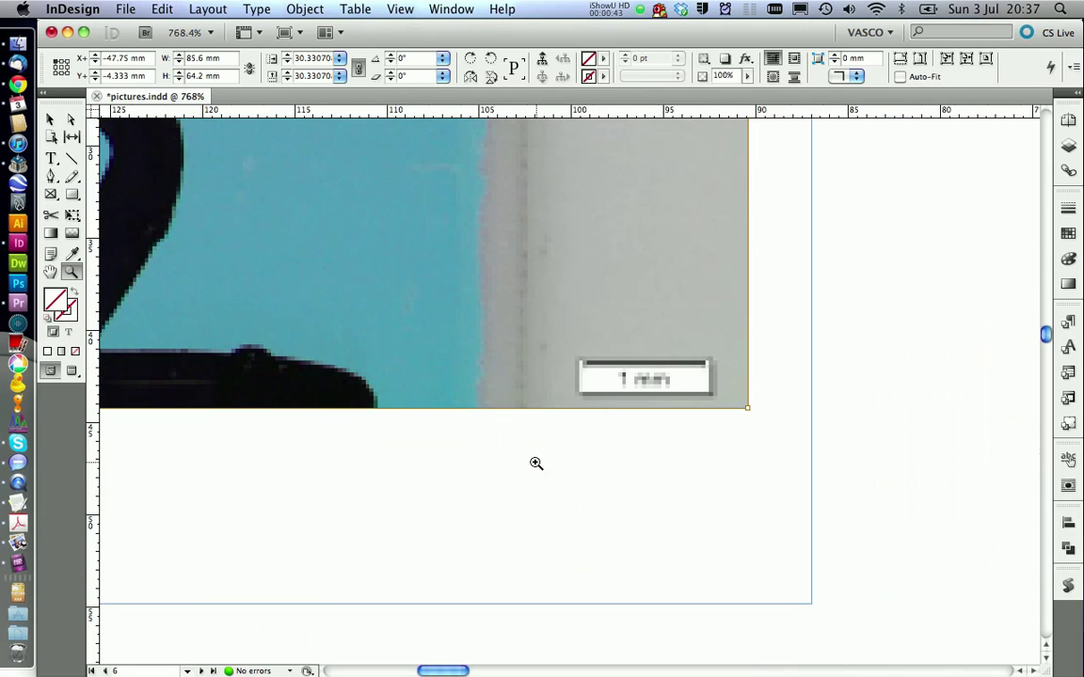
left_click(49, 119)
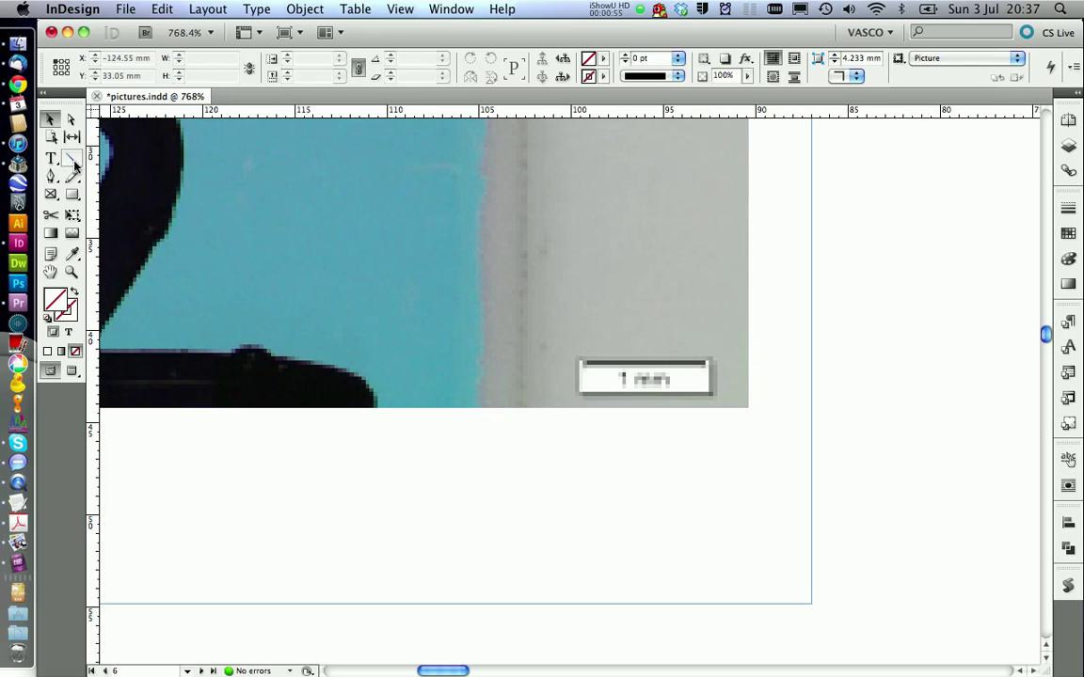
left_click(73, 159)
key("shift")
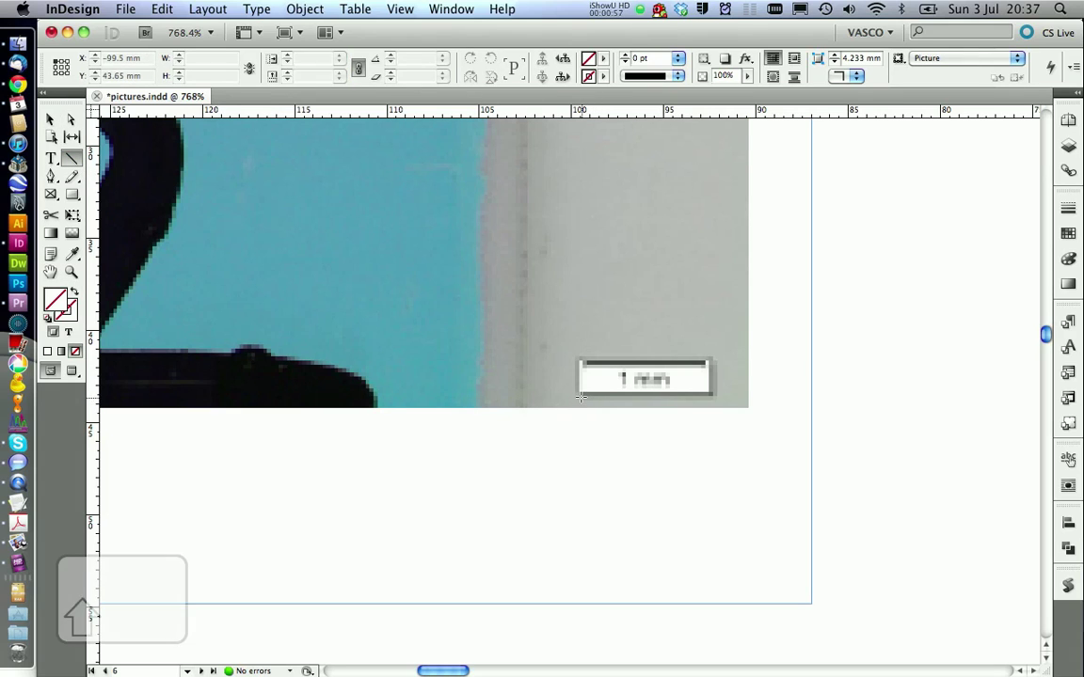
left_click_drag(584, 400, 708, 396)
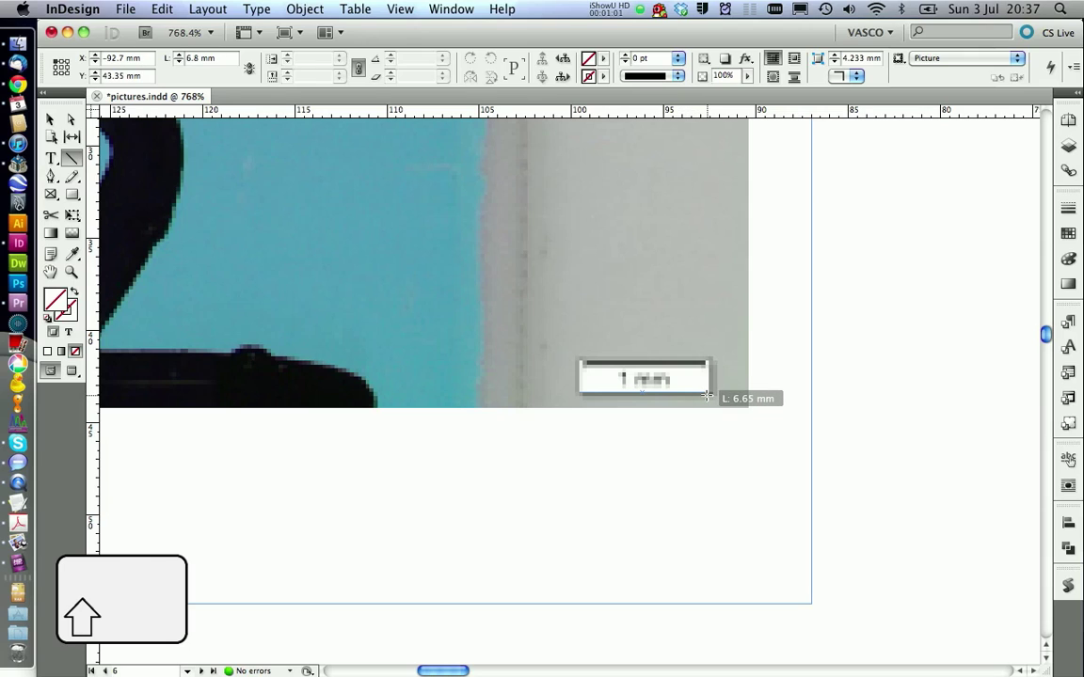
left_click_drag(708, 396, 707, 396)
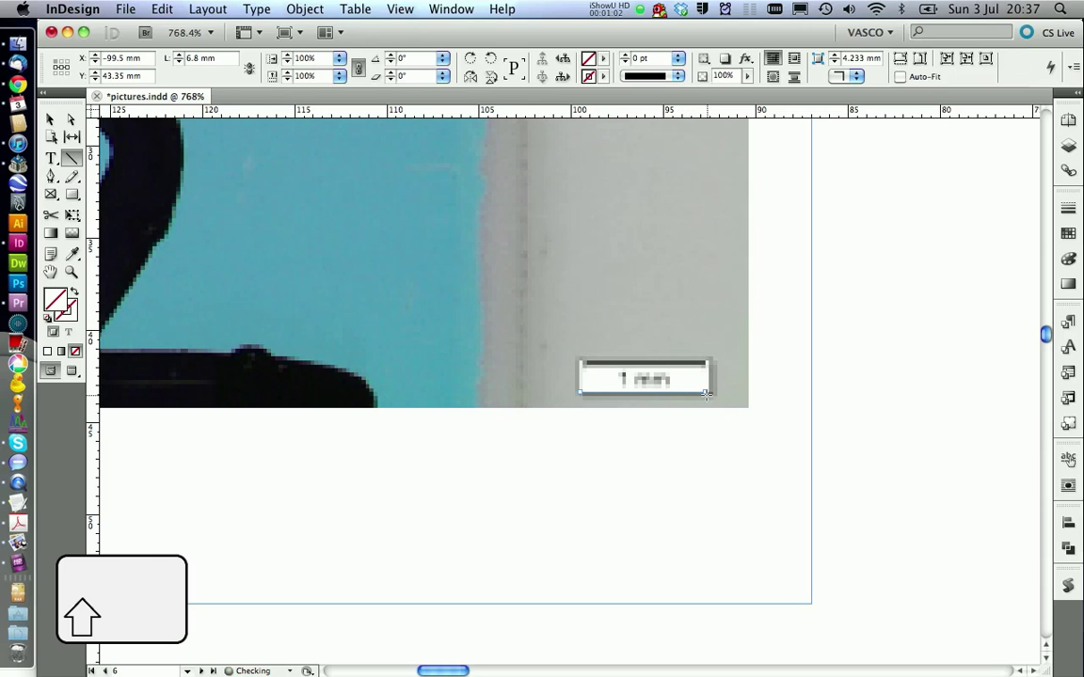
left_click(624, 58)
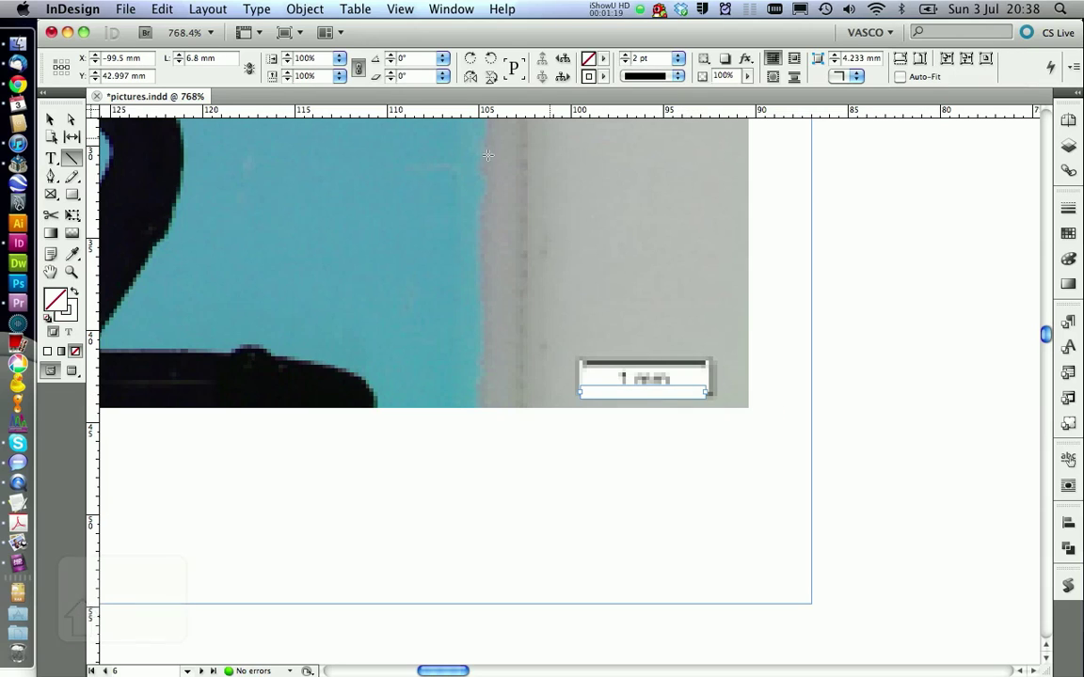
Duplicate the white line, place the copy just above it and set the copy's stroke colour to [Black].
left_click(50, 119)
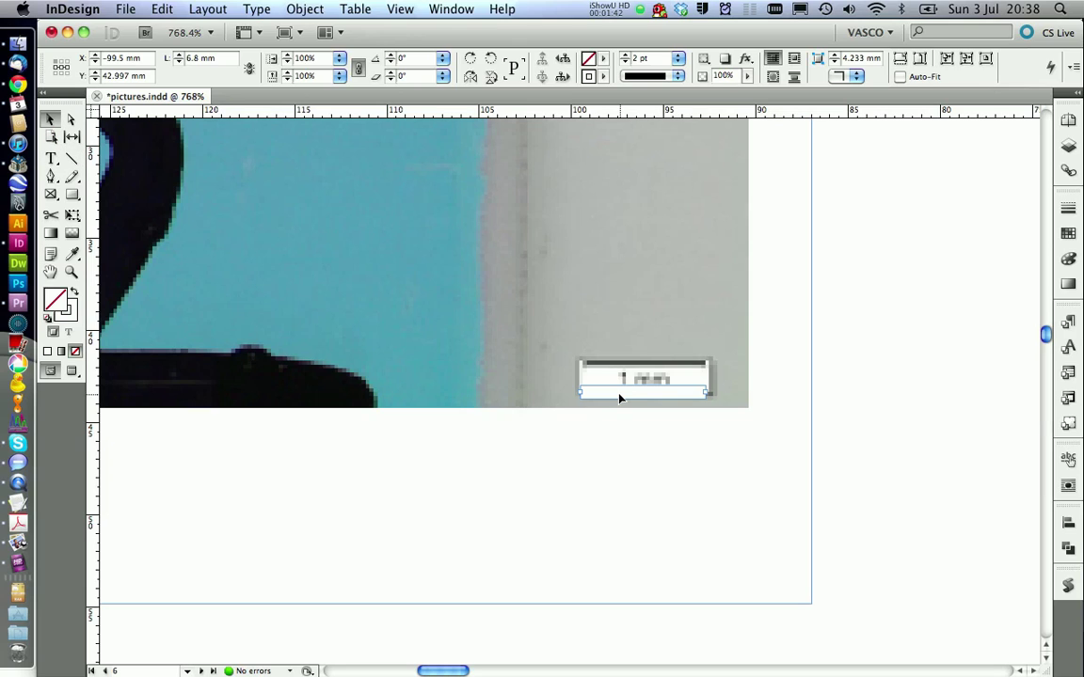
key("super+v")
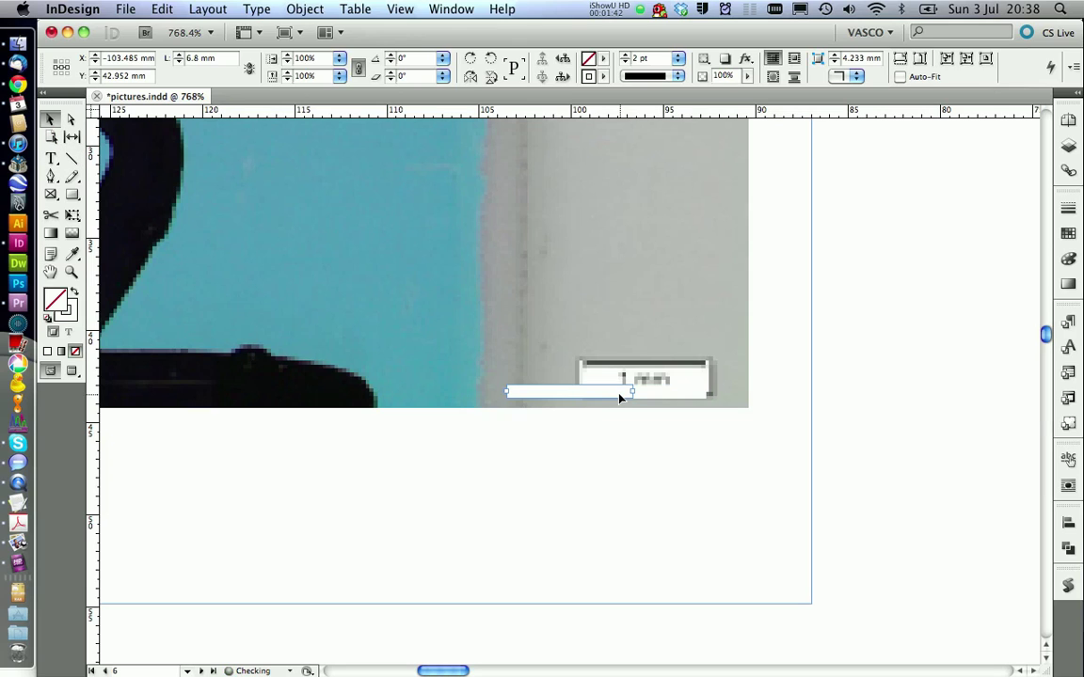
left_click_drag(617, 395, 677, 373)
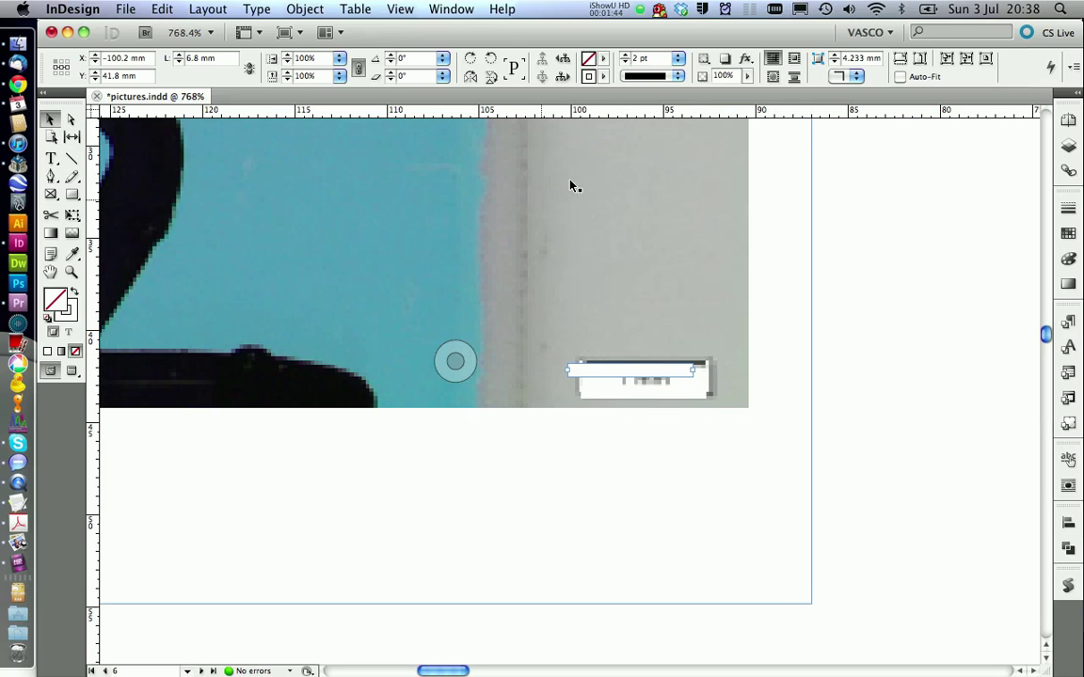
left_click(604, 76)
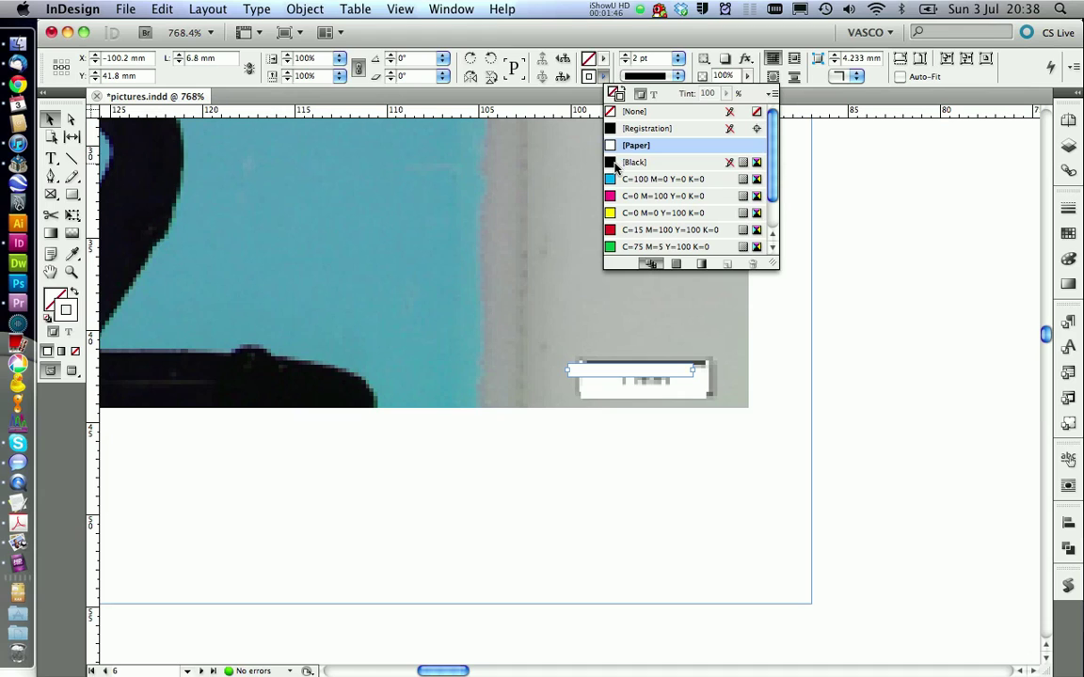
left_click(614, 163)
left_click(713, 361)
Stack the black and white lines, centred horizontally with 0 mm vertical spacing, and move the combined bar above the embedded scale bar.
left_click_drag(856, 454, 555, 326)
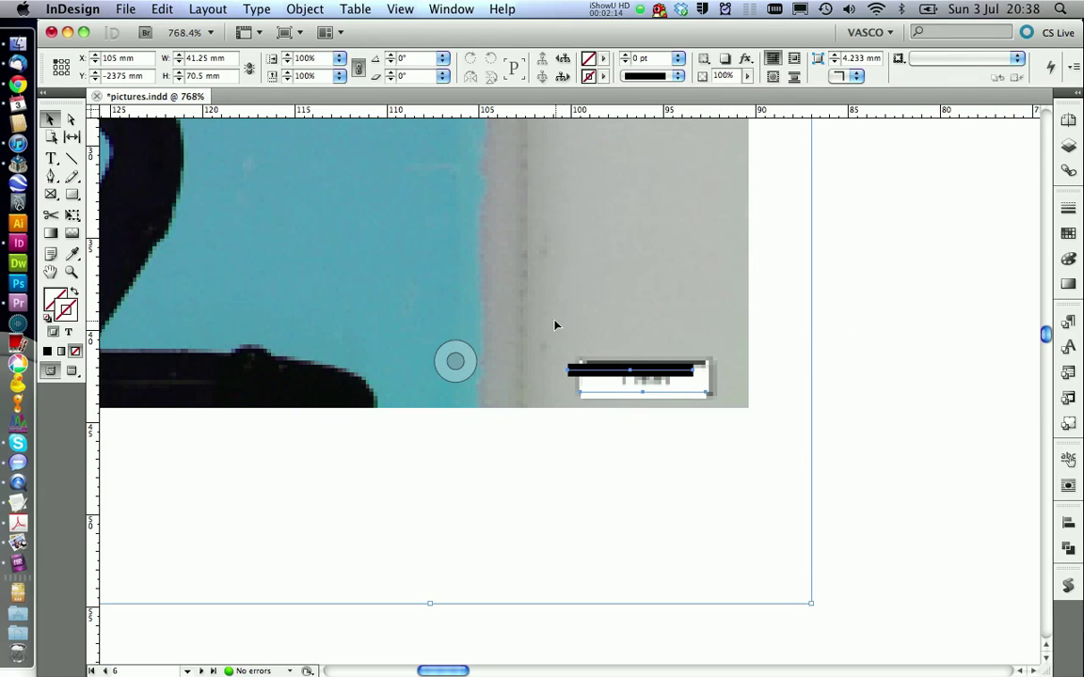
left_click_drag(859, 484, 698, 428)
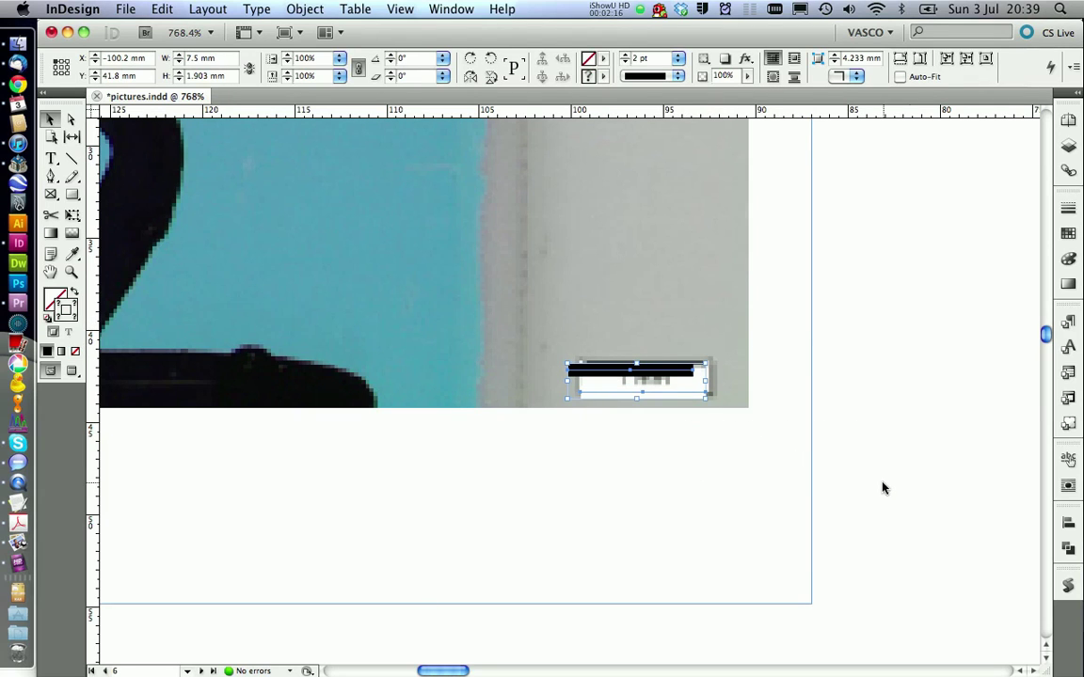
left_click(1070, 525)
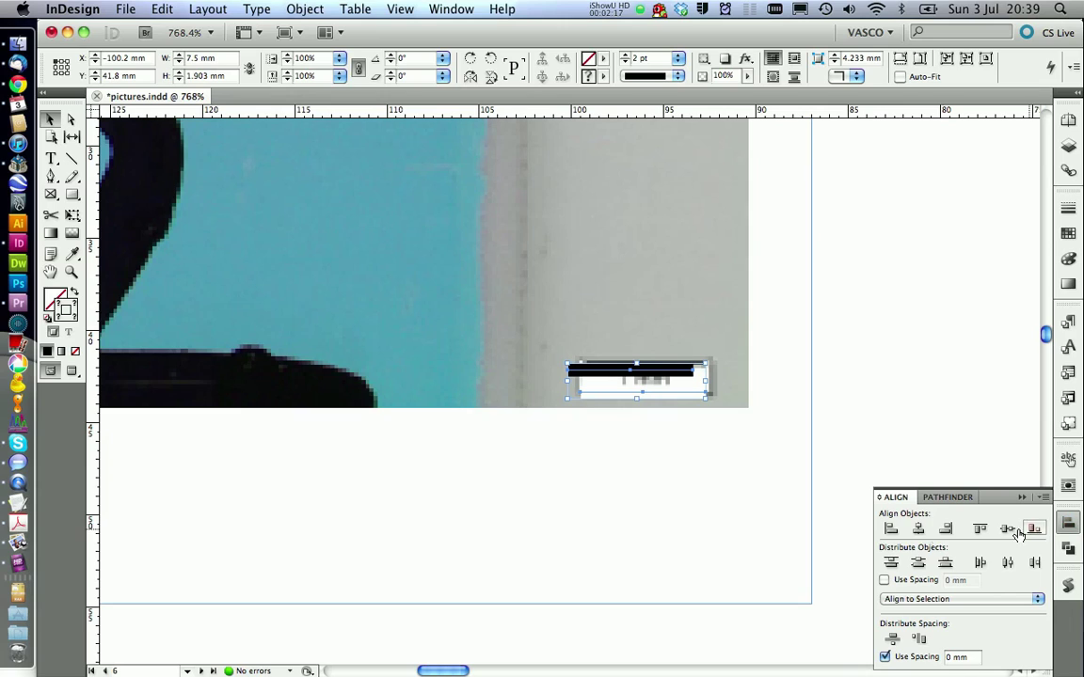
left_click(947, 528)
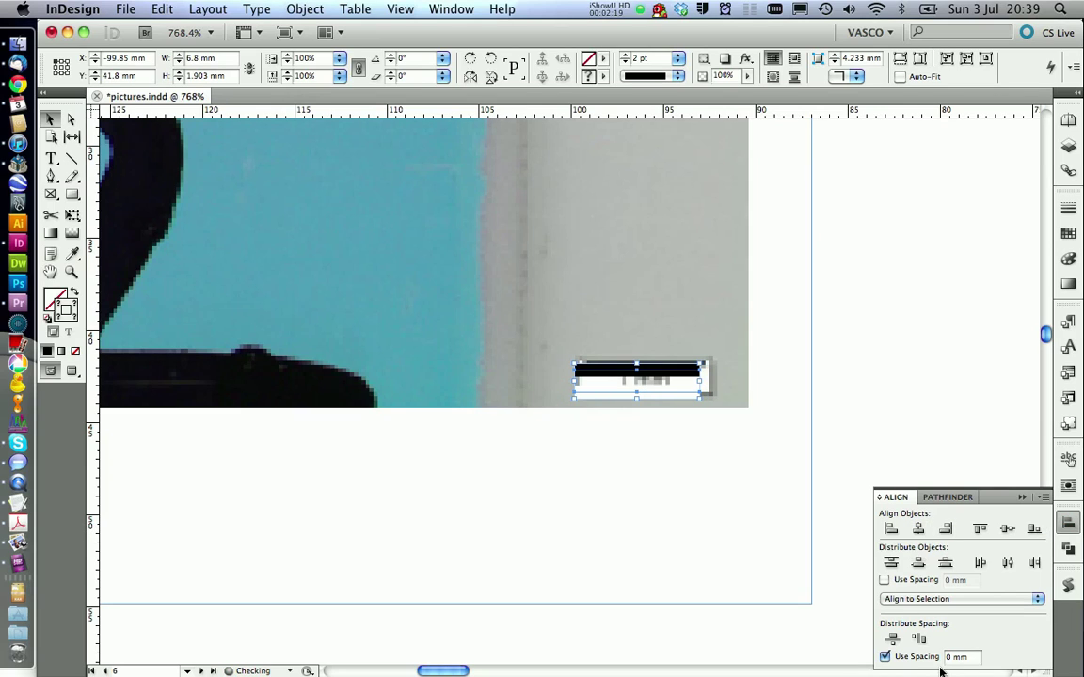
left_click(892, 639)
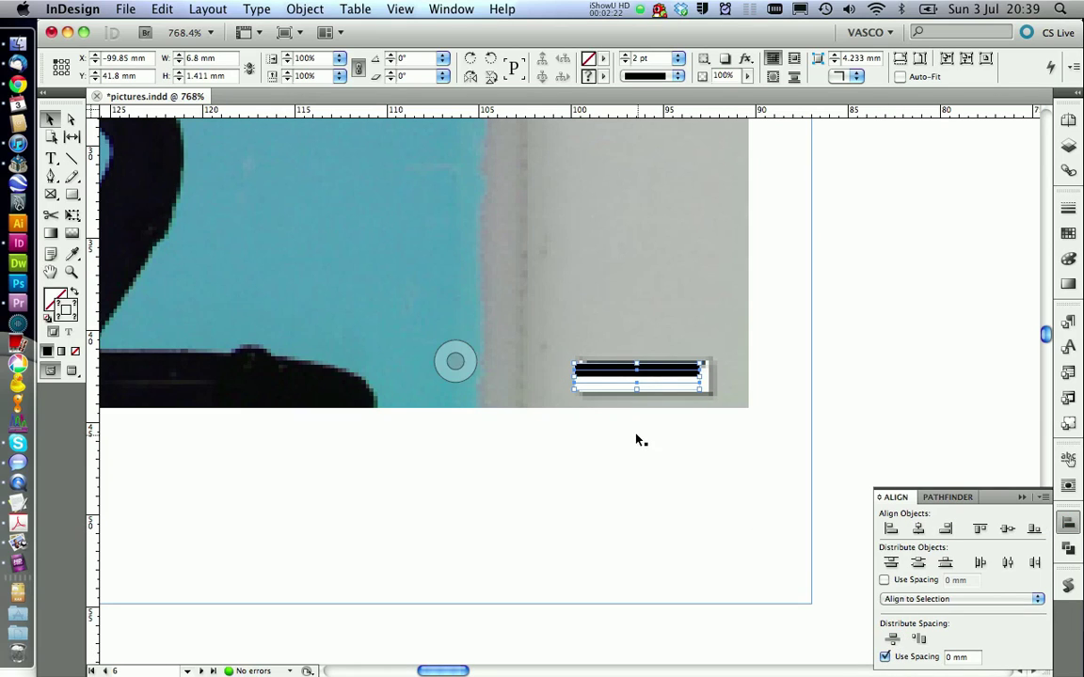
left_click(648, 370)
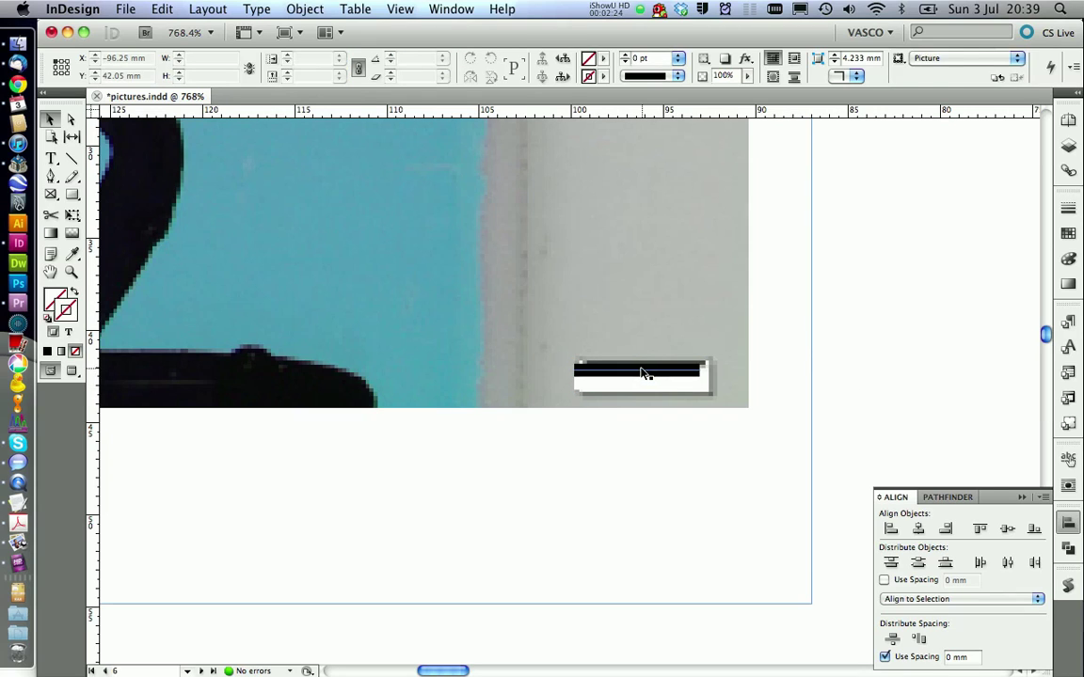
left_click_drag(627, 371, 600, 310)
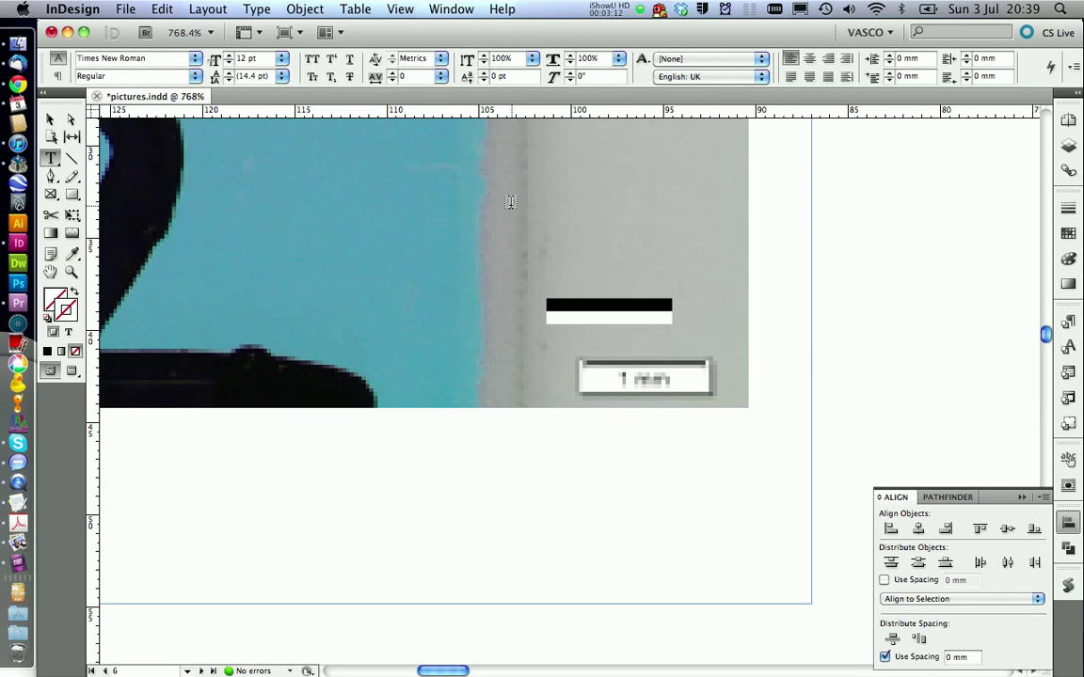
Add a text frame above the redrawn scale bar reading "1mm" and set its font size to 8 pt.
left_click_drag(511, 203, 678, 275)
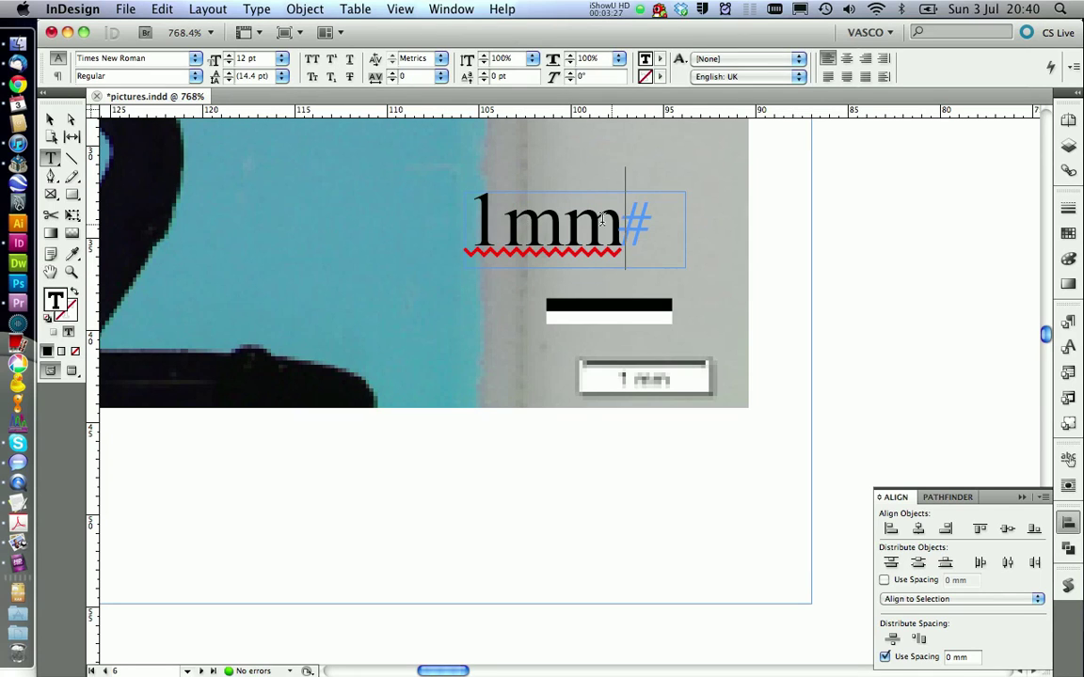
left_click_drag(602, 219, 409, 171)
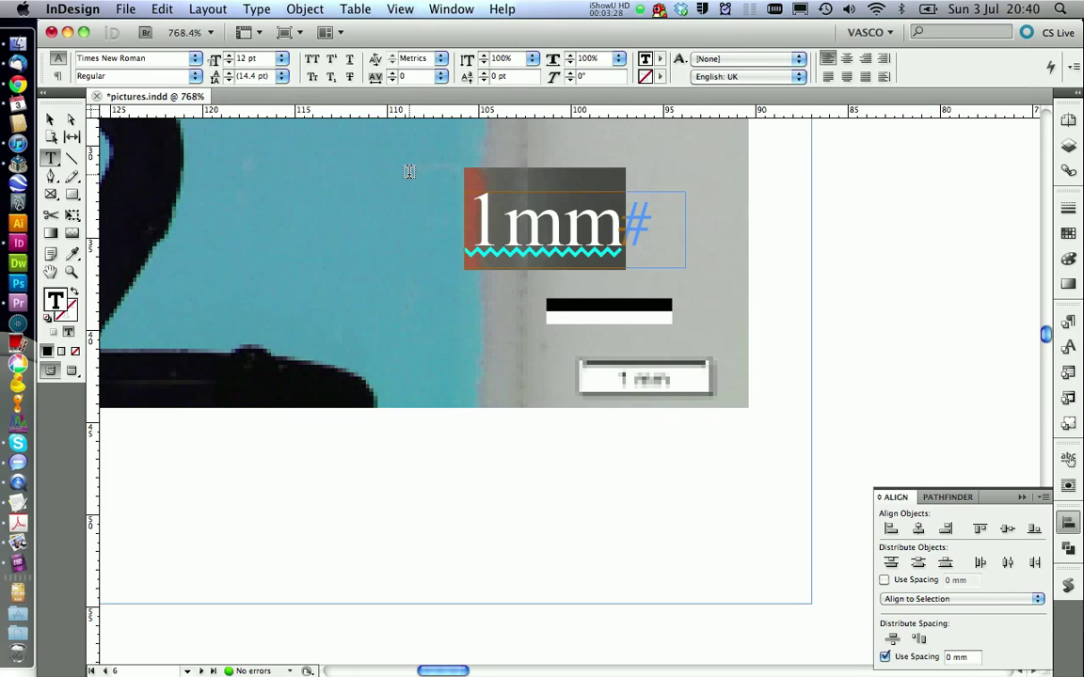
left_click(282, 60)
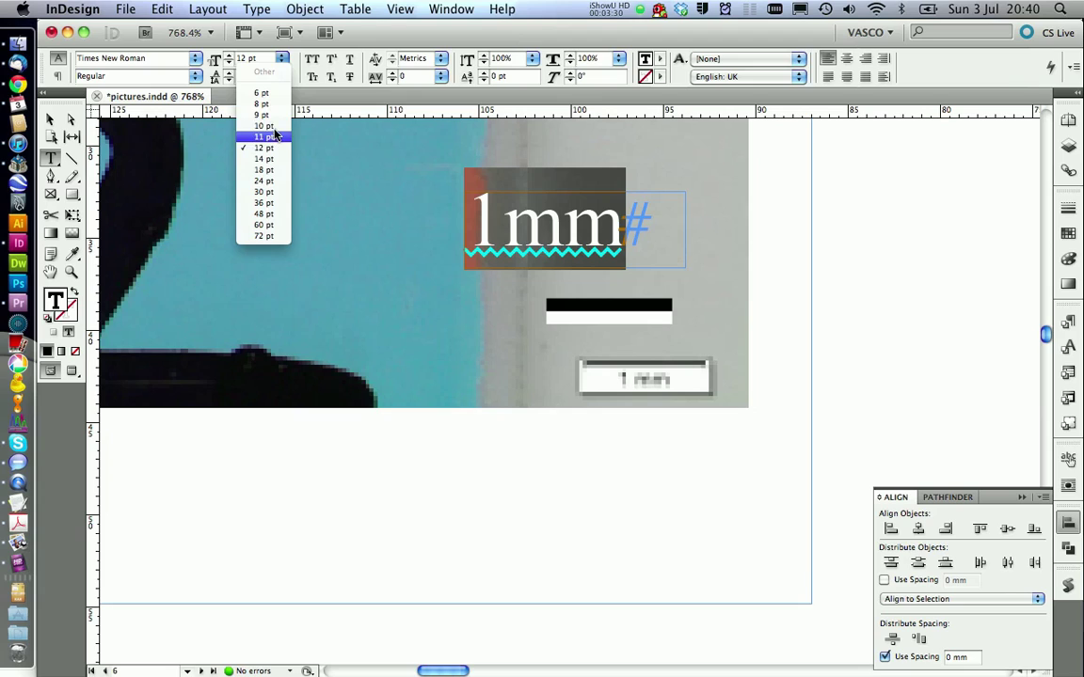
left_click(263, 104)
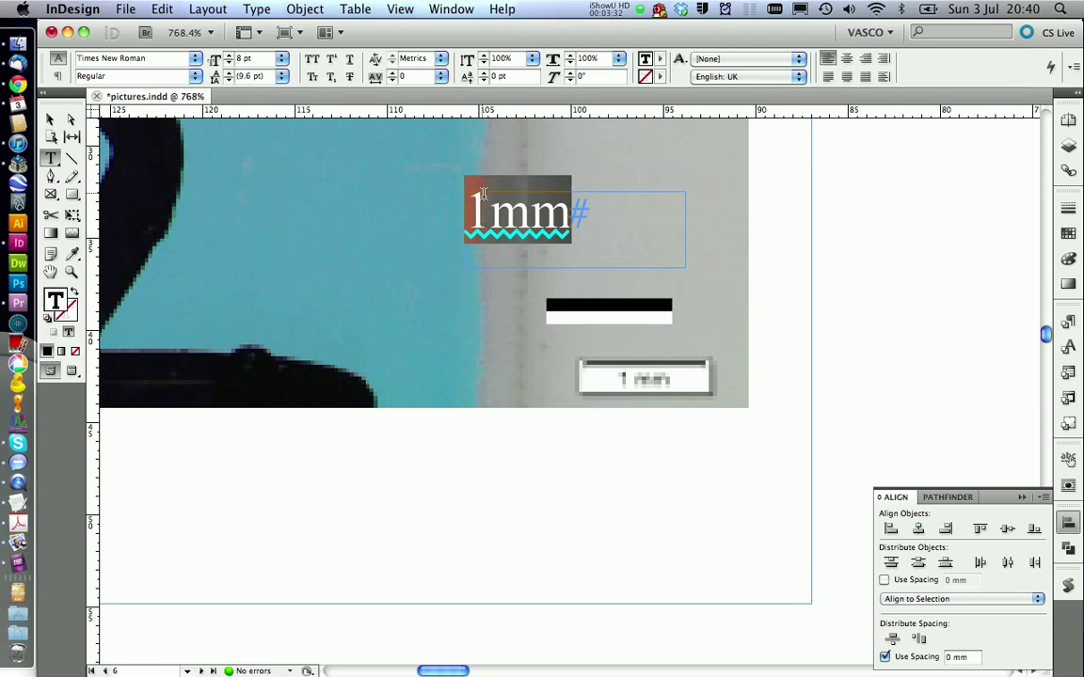
Create a paragraph style named "Scale" from the caption's formatting and store it in the tool box style group.
left_click(581, 231)
double_click(523, 217)
left_click(1068, 321)
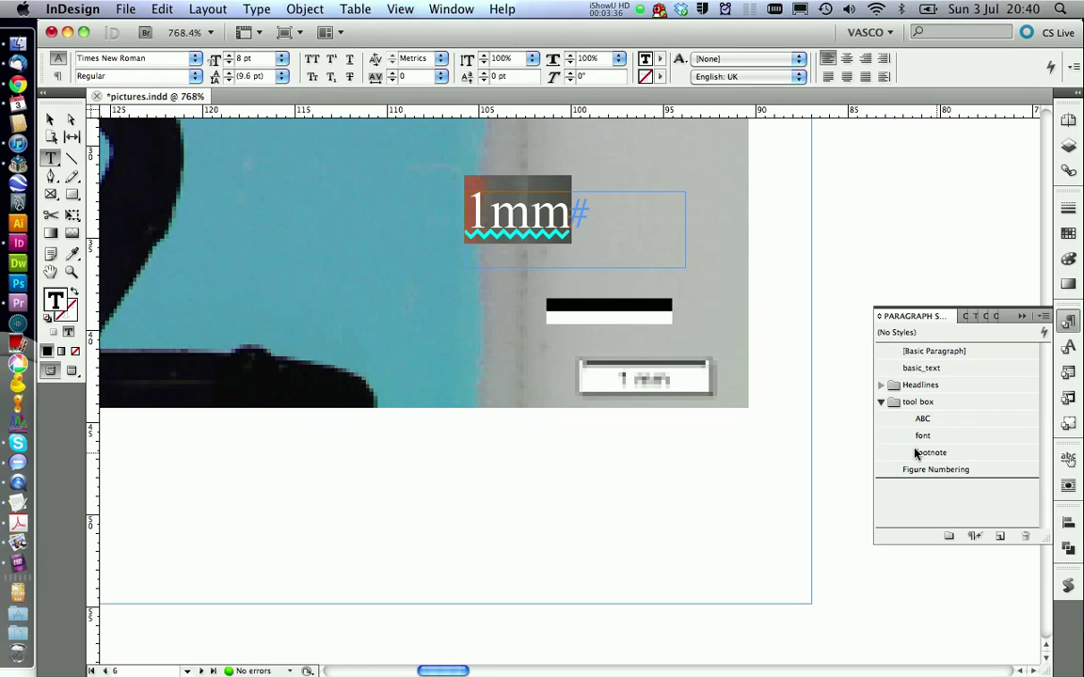
left_click(999, 538)
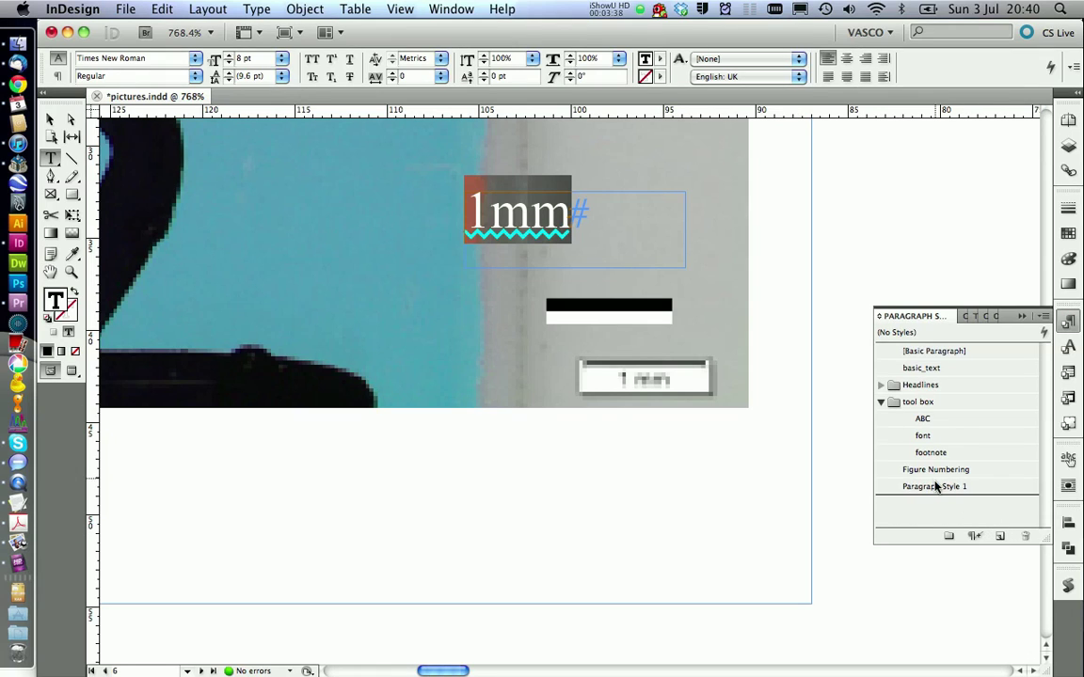
left_click_drag(936, 487, 924, 421)
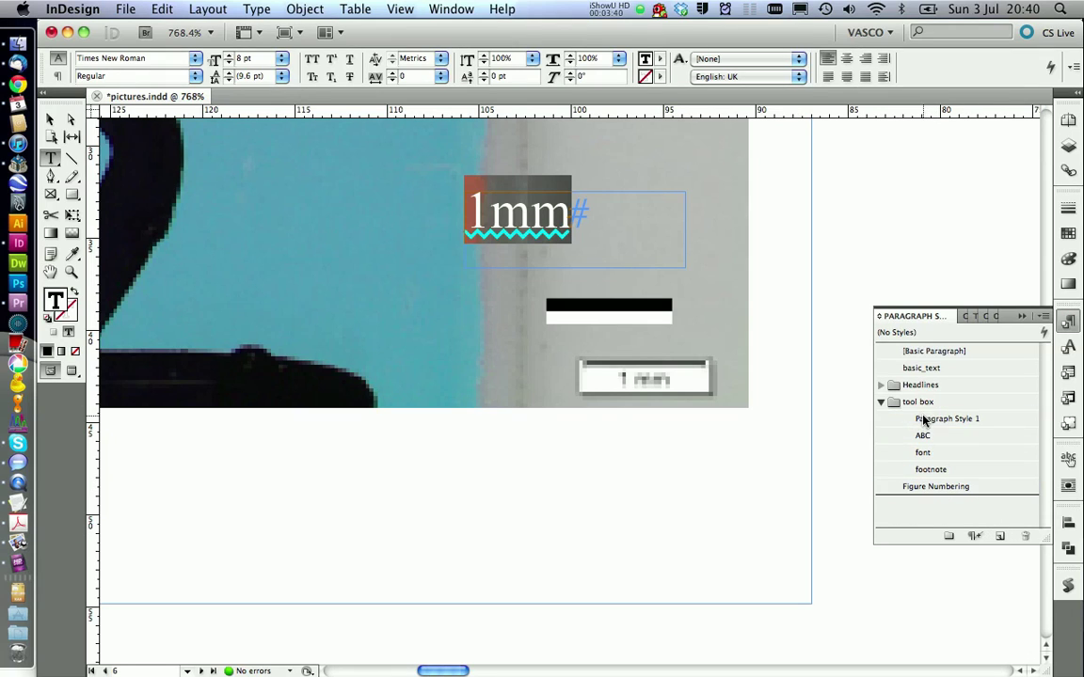
left_click(924, 421)
left_click(925, 421)
type("s")
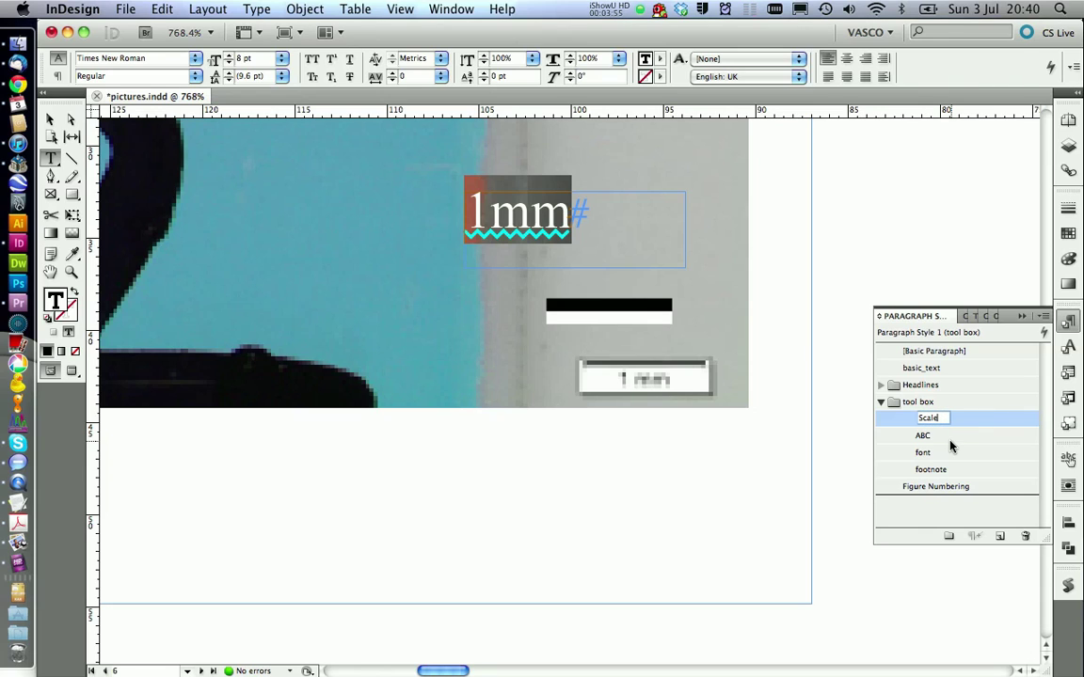
type("cale")
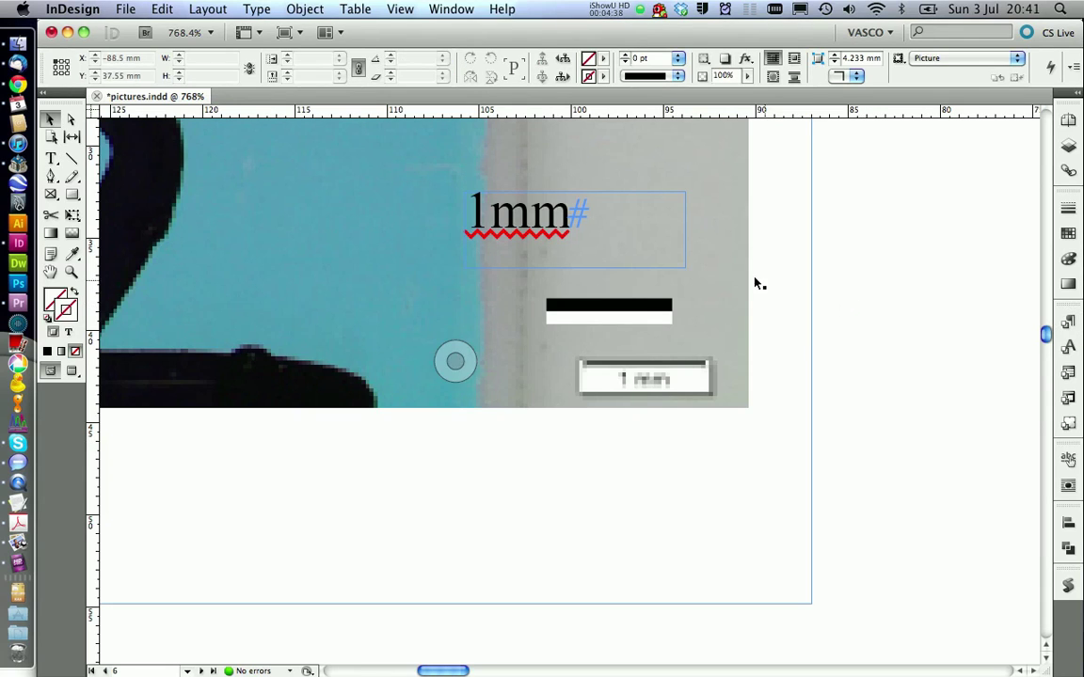
Shrink the caption's frame to about 6.15 × 2.85 mm and centre it horizontally directly above the black and white lines.
left_click(685, 267)
left_click_drag(685, 267, 563, 237)
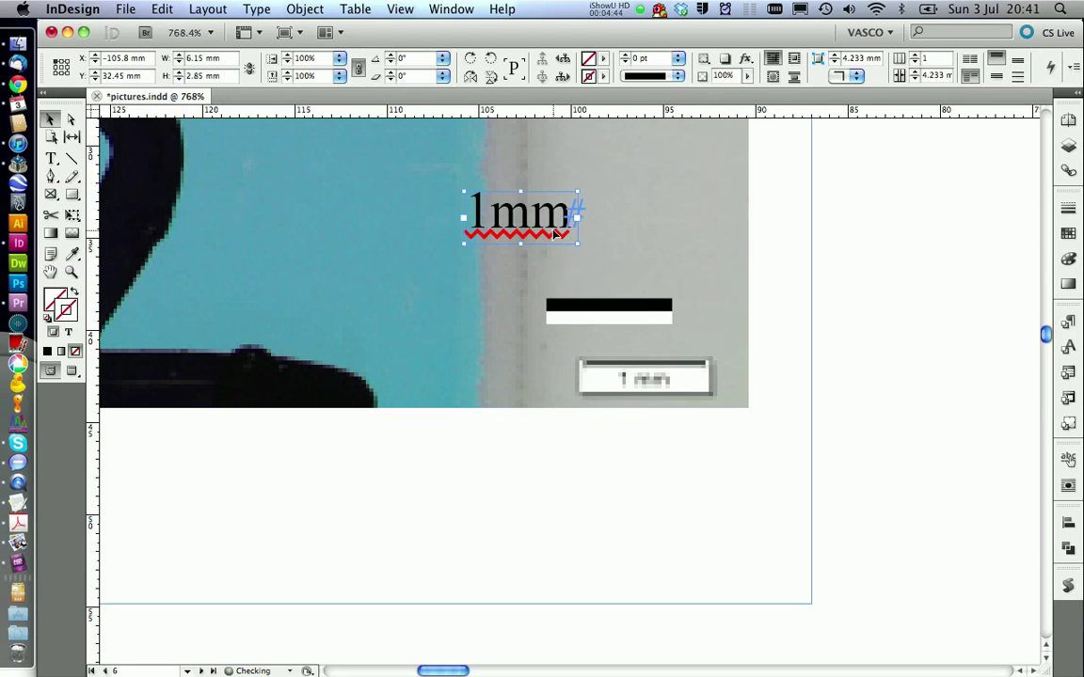
left_click_drag(554, 234, 637, 282)
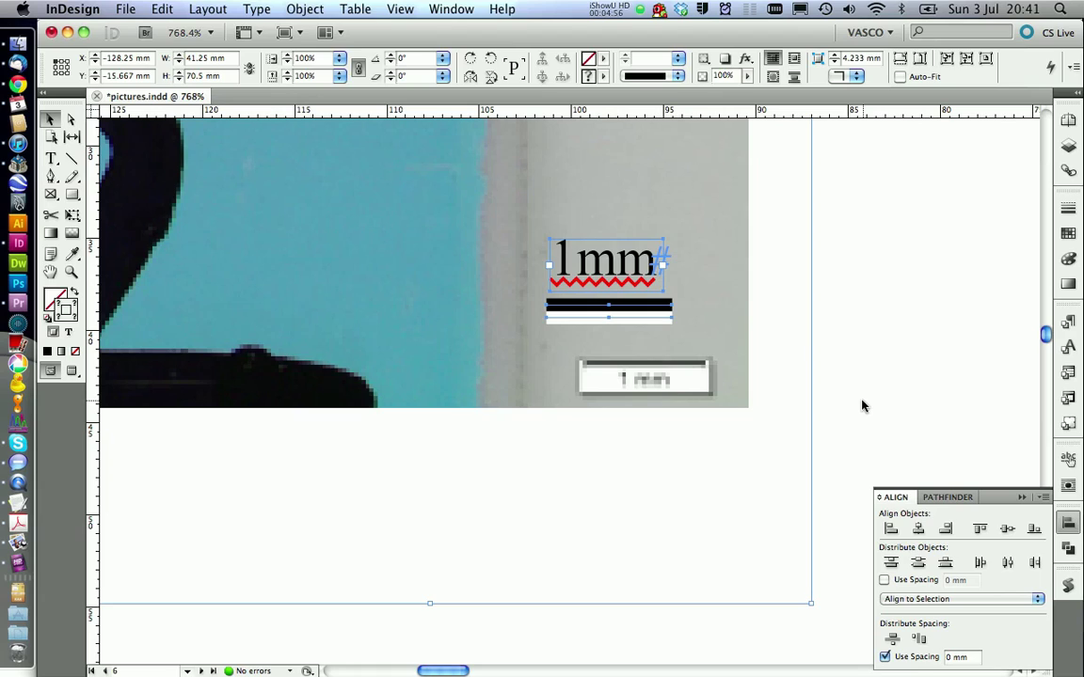
left_click(669, 384, "shift")
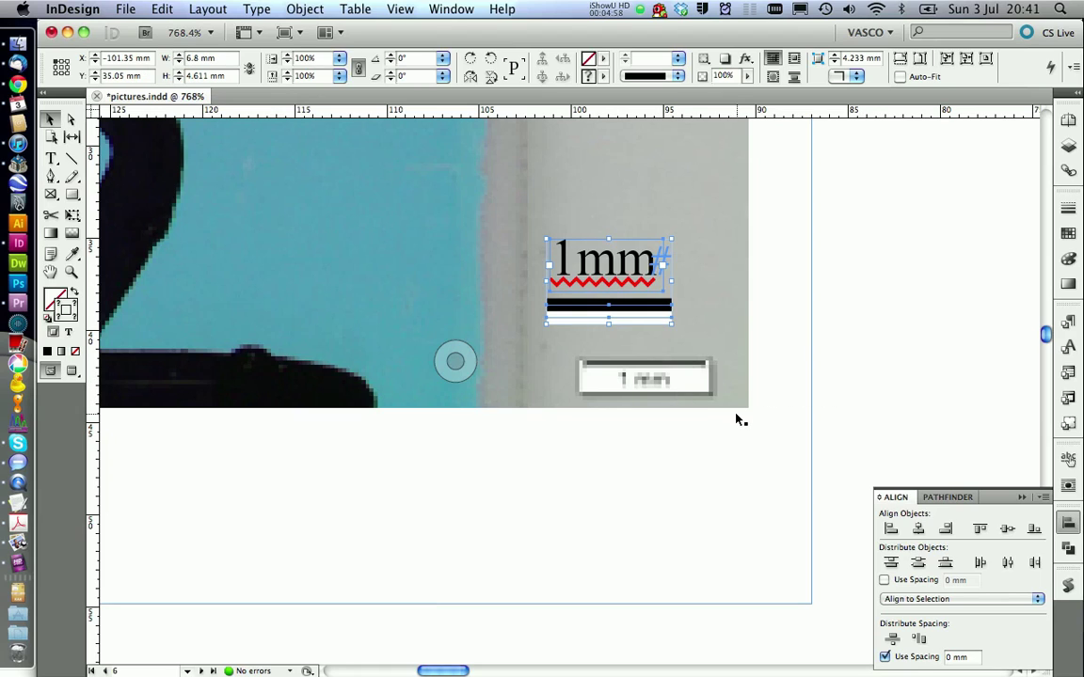
left_click(919, 528)
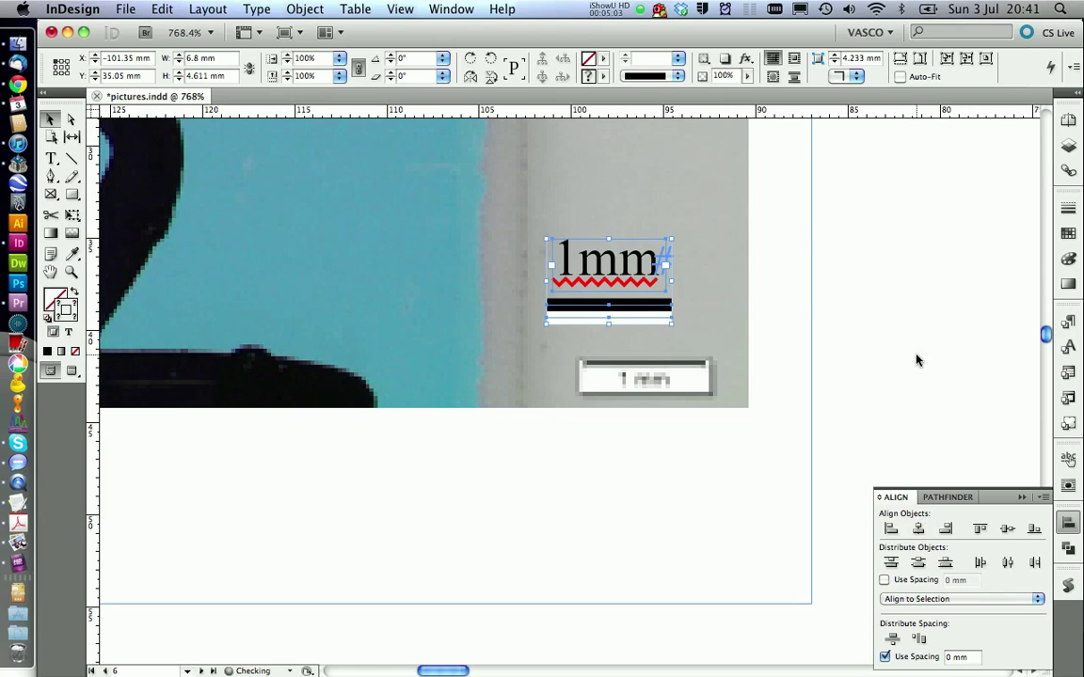
left_click(917, 359)
left_click(618, 271)
key("Down")
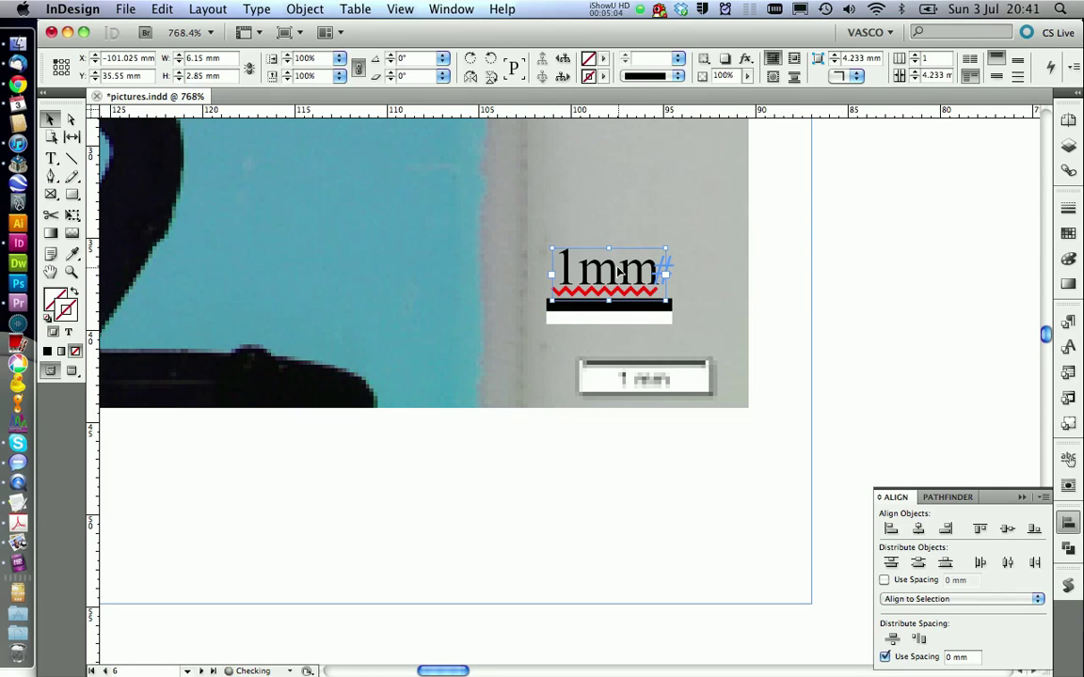
Group the caption with both lines and move the group into the lower-left corner of the VE1 picture.
left_click_drag(899, 287, 454, 360)
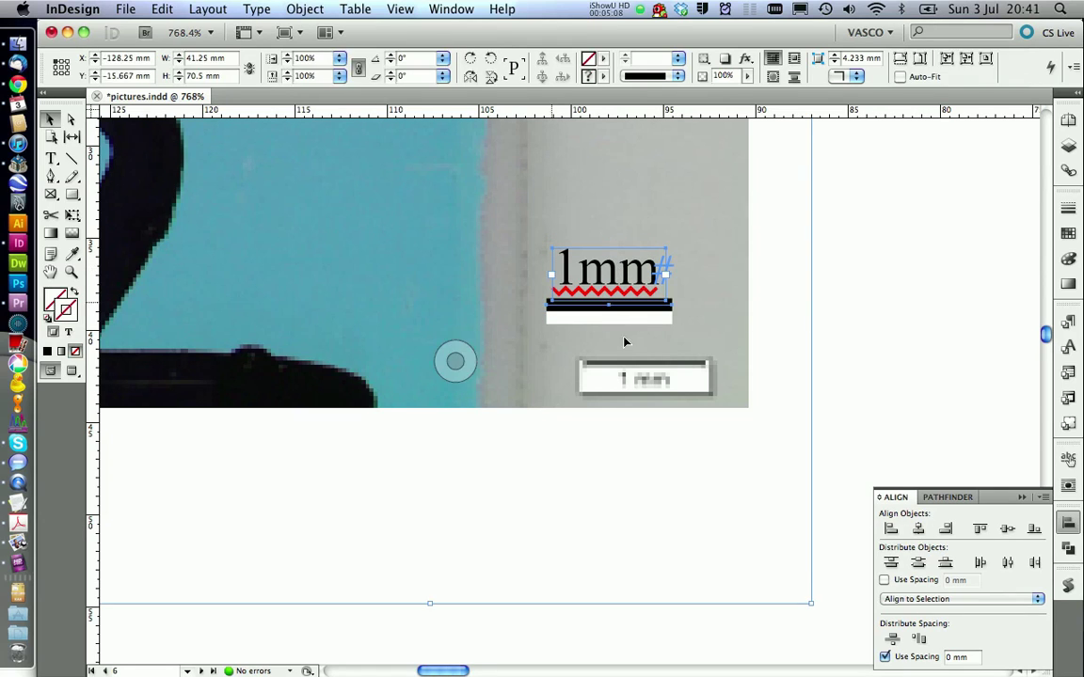
left_click_drag(901, 392, 567, 243)
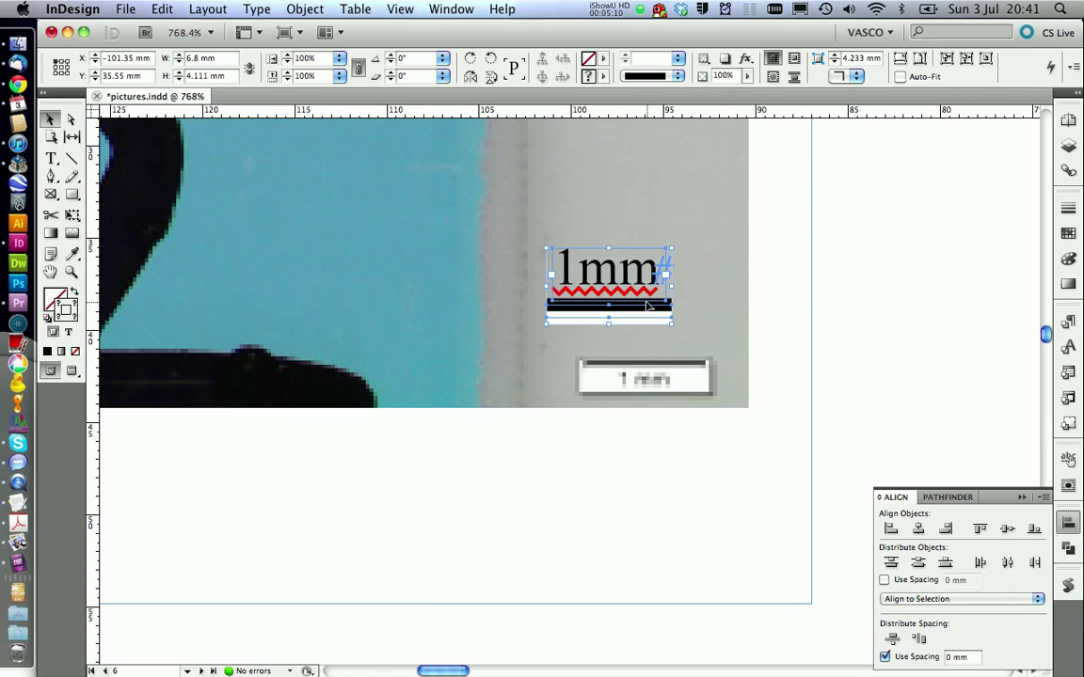
left_click(400, 8)
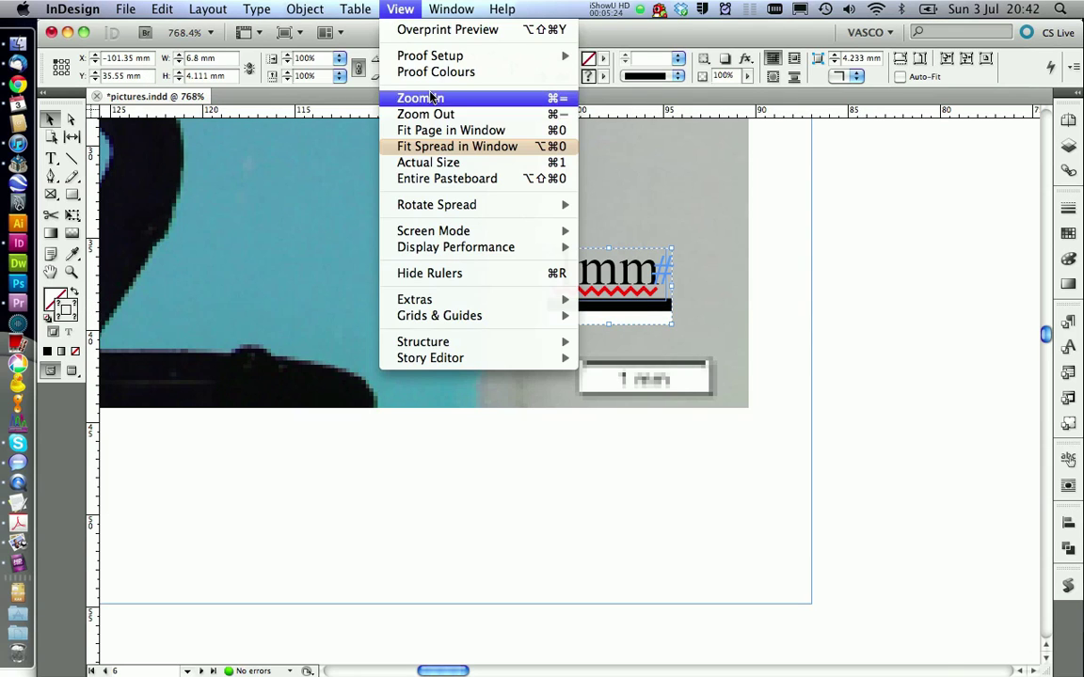
left_click(442, 132)
scroll(118, 468, "left", 3)
left_click(71, 272)
left_click_drag(140, 175, 475, 384)
left_click(52, 120)
left_click_drag(570, 166, 235, 589)
left_click_drag(160, 628, 248, 576)
Align the scale bar group to the VE1 picture's left and bottom edges, offset inwards by 1.5 mm horizontally and 0.75 mm vertically.
key("shift+F7")
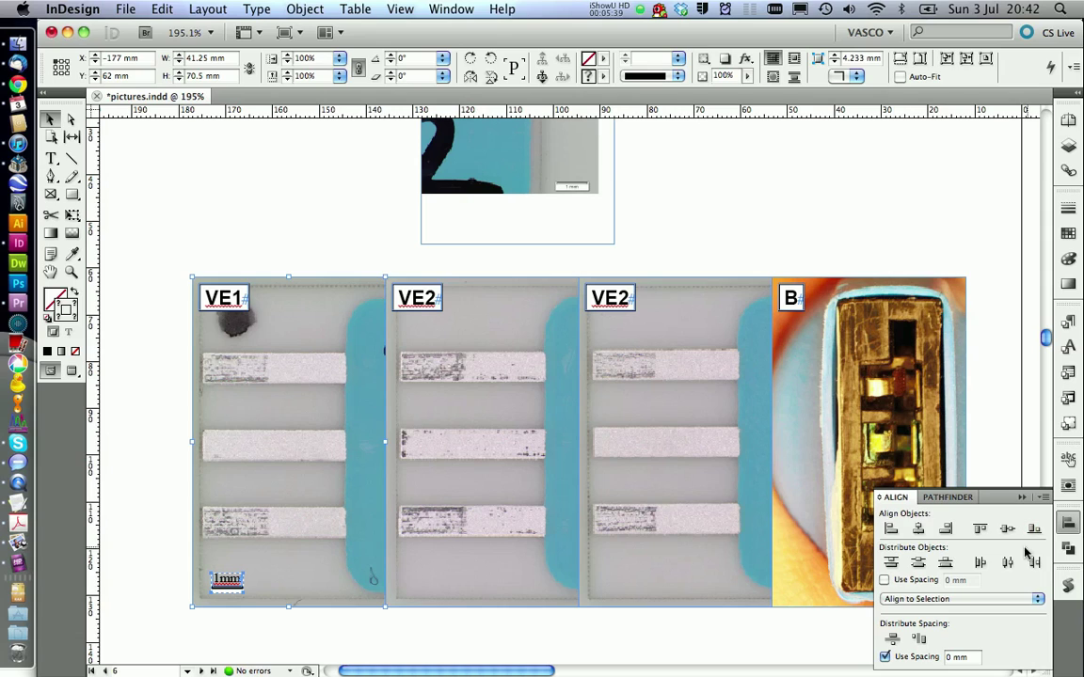
left_click(891, 530)
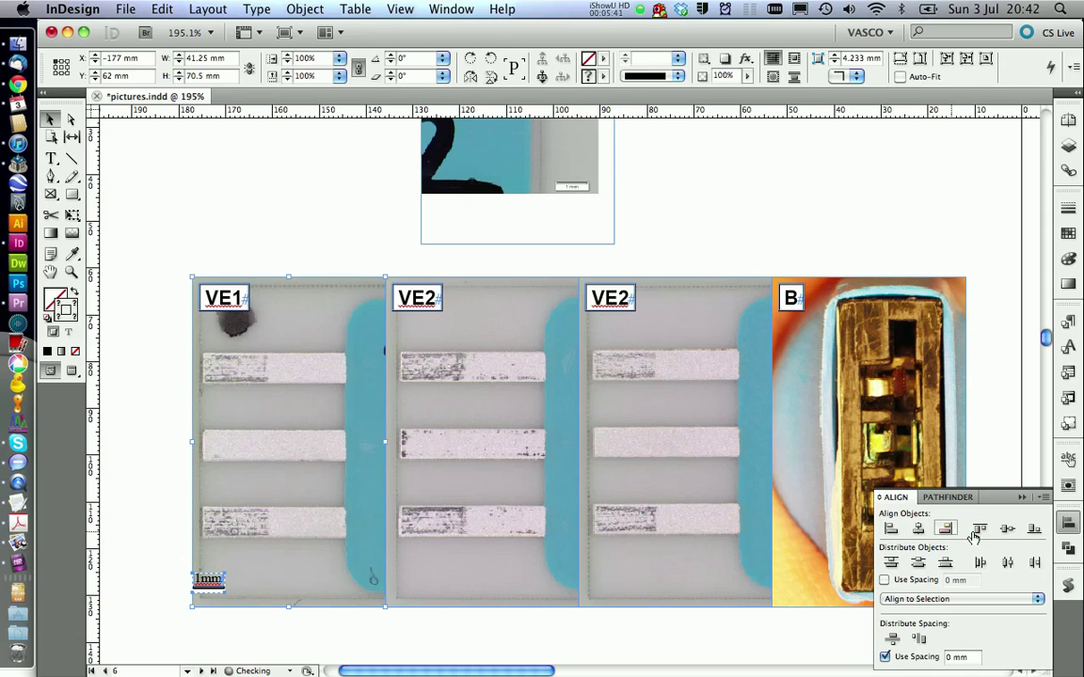
left_click(1034, 529)
left_click(207, 593)
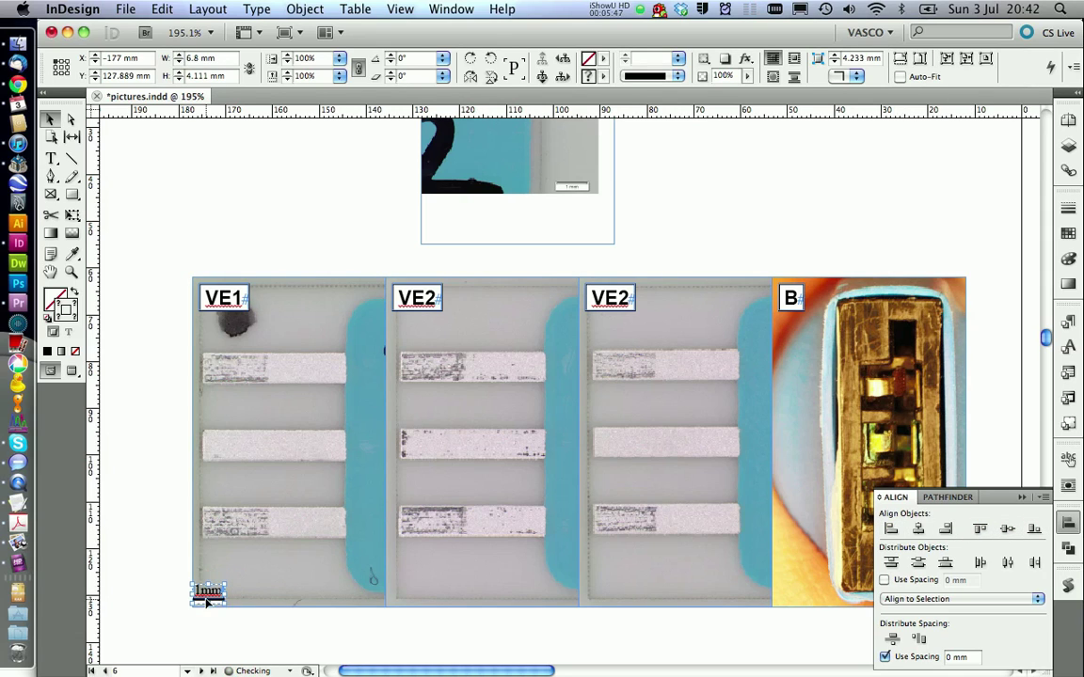
key("Right")
key("Right")
key("Right")
key("Right")
key("Right")
key("Right")
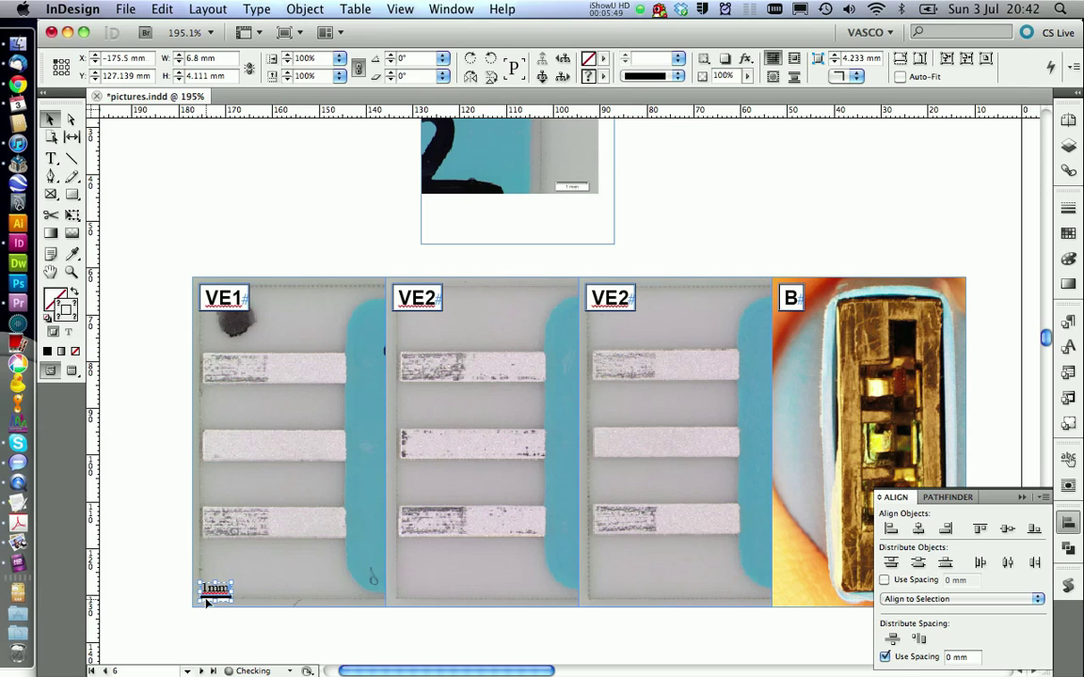
Delete the duplicate picture above the figure that was used for tracing the 1 mm scale bar.
left_click(853, 541)
left_click(509, 178)
key("Delete")
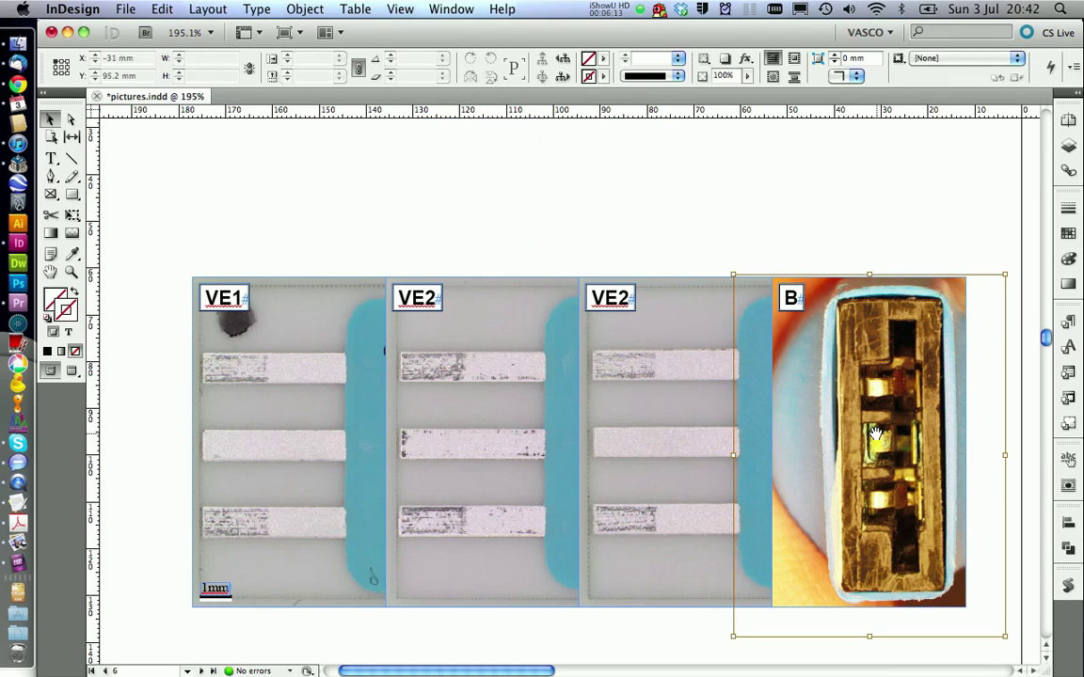
Duplicate picture B above the figure, then rotate and reposition the copy's content to expose its embedded 2 mm scale bar.
left_click(784, 385)
key("super+c")
key("super+v")
left_click_drag(558, 448, 564, 294)
left_click_drag(565, 294, 609, 252)
left_click_drag(496, 306, 742, 350)
left_click_drag(658, 282, 491, 324)
left_click(724, 245)
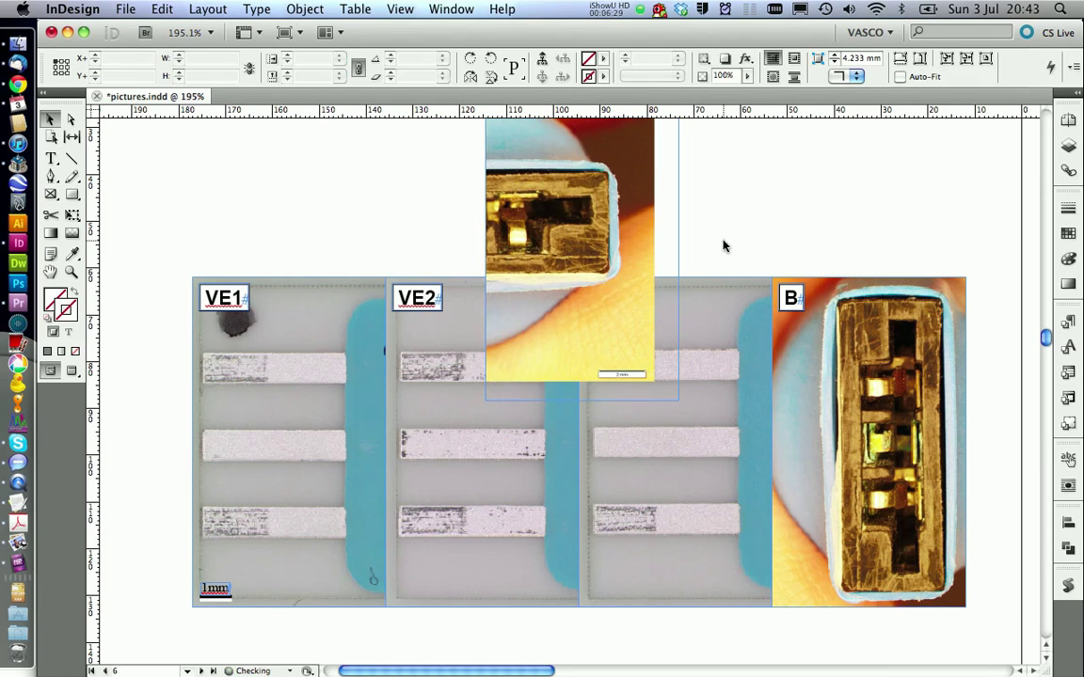
Copy the VE1 picture's scale bar group and place the copy on the duplicate picture near its embedded 2 mm scale bar.
left_click(215, 589)
key("super+c")
key("super+v")
left_click_drag(570, 391, 591, 351)
left_click_drag(547, 316, 670, 394)
right_click(412, 341)
left_click(464, 533)
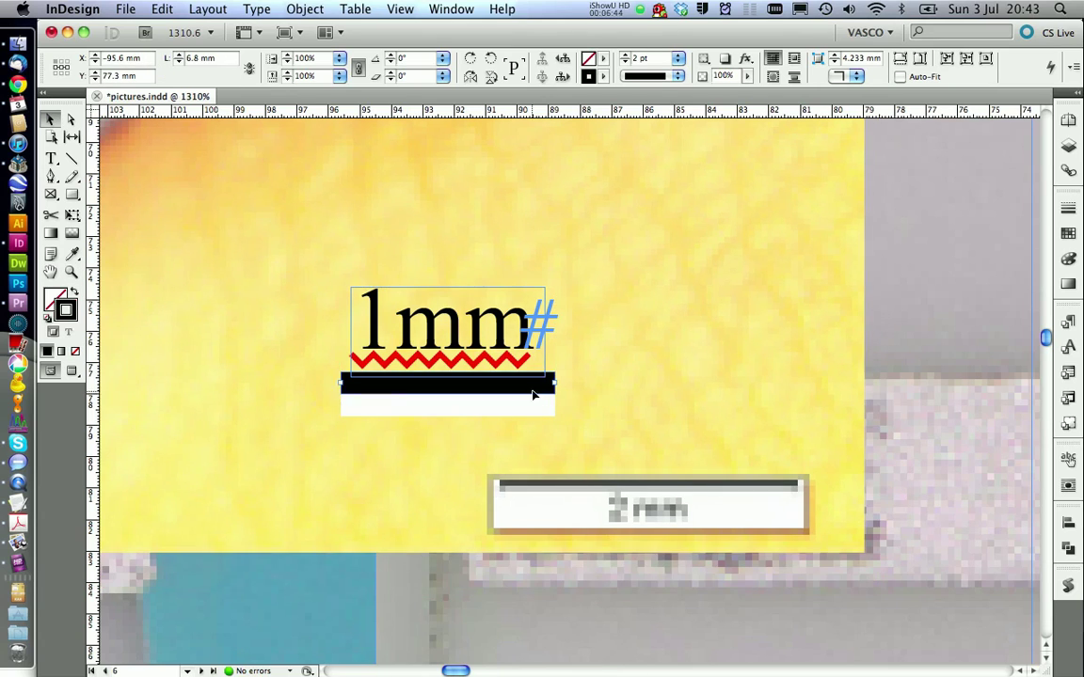
left_click(550, 385)
left_click_drag(549, 385, 795, 511)
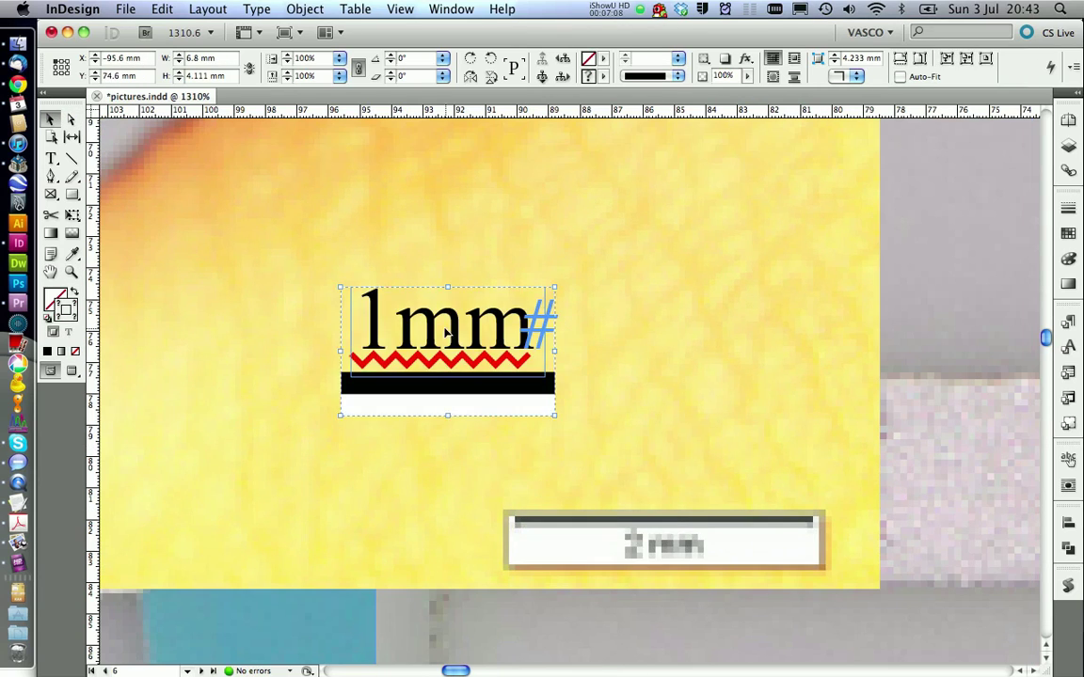
Move the copied bar just above the embedded 2 mm scale bar, stretch its lines to 9.5 mm and centre the caption over them.
left_click_drag(455, 346, 621, 479)
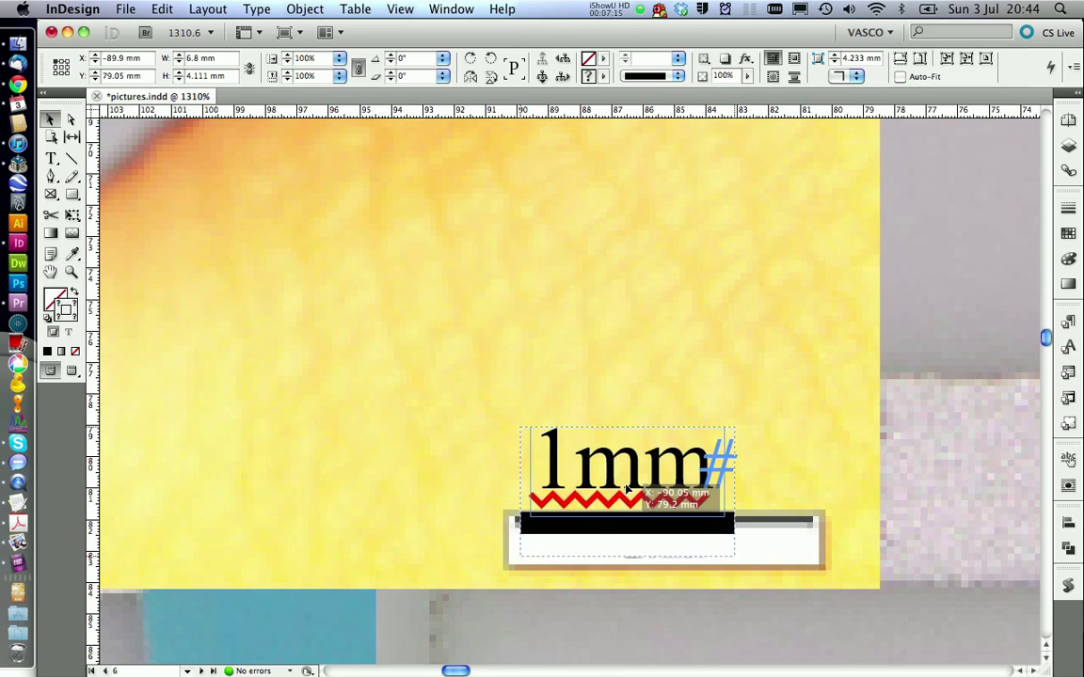
left_click_drag(621, 465, 623, 430)
left_click_drag(726, 491, 809, 491)
key("shift+F7")
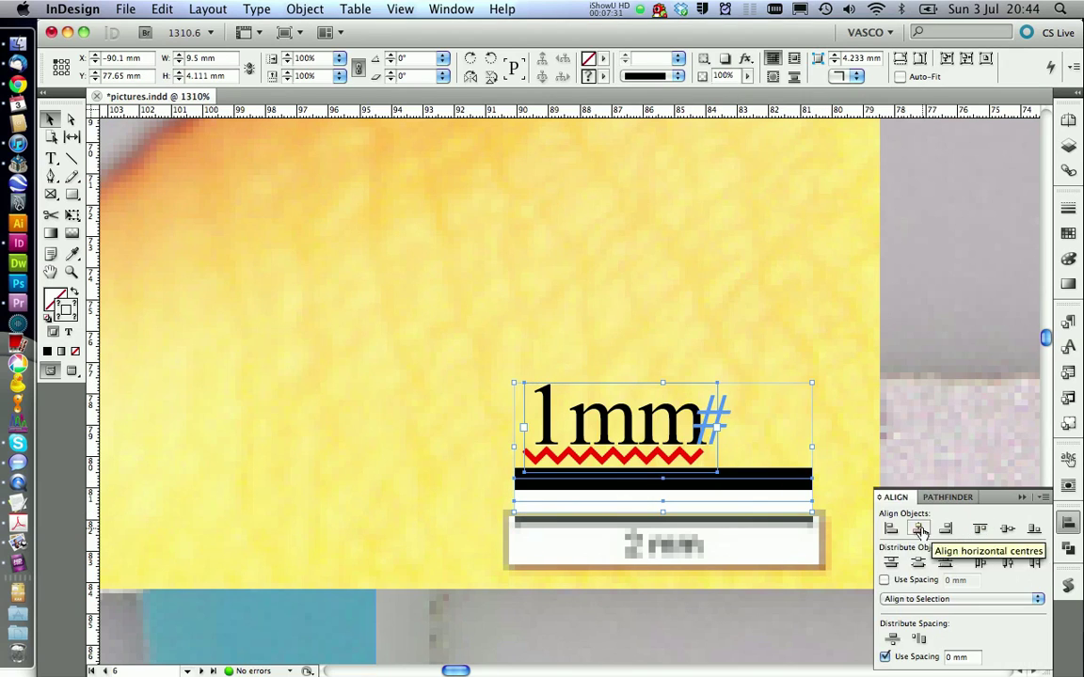
left_click(941, 475)
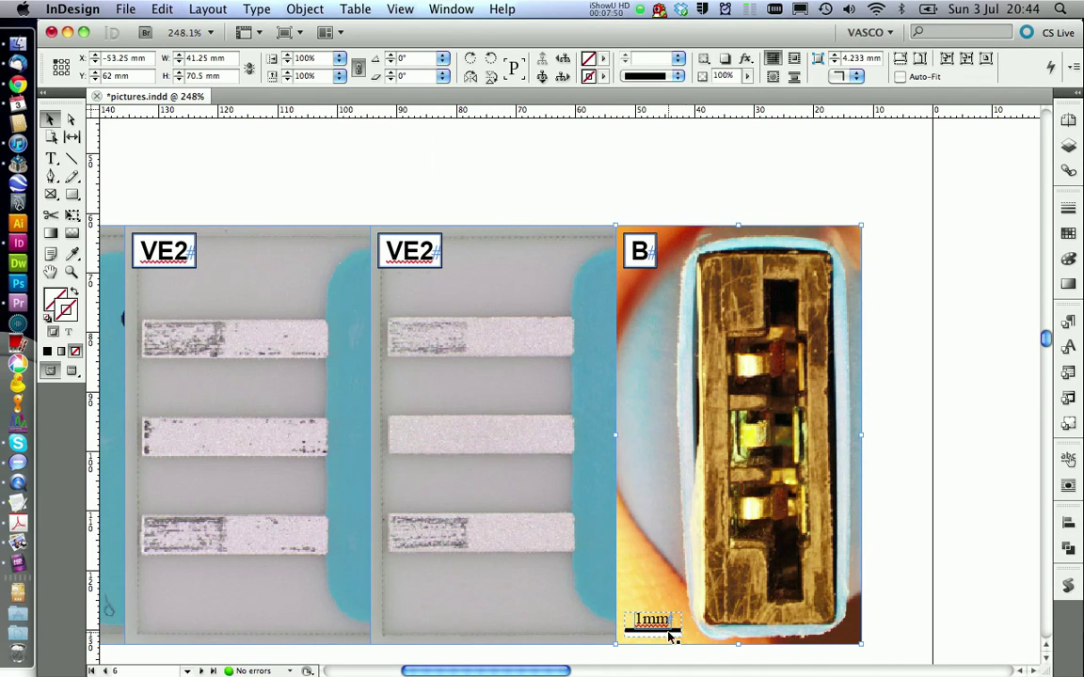
Align the lengthened scale bar group in the lower-left corner of picture B.
key("shift+F7")
key("shift+F7")
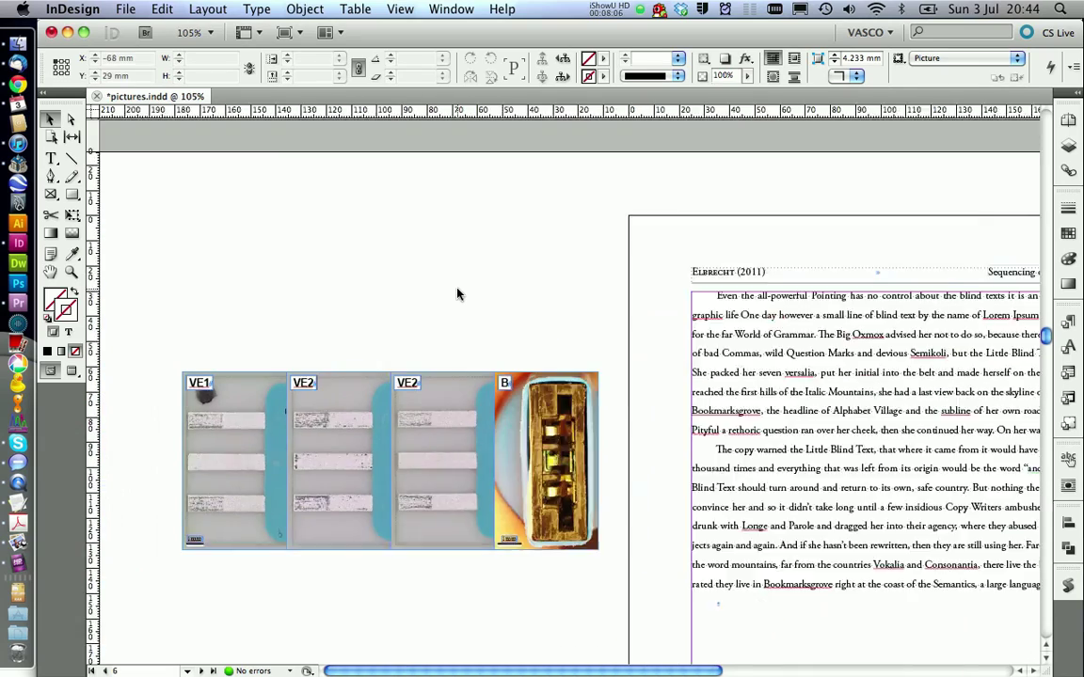
key("super+equal")
key("super+equal")
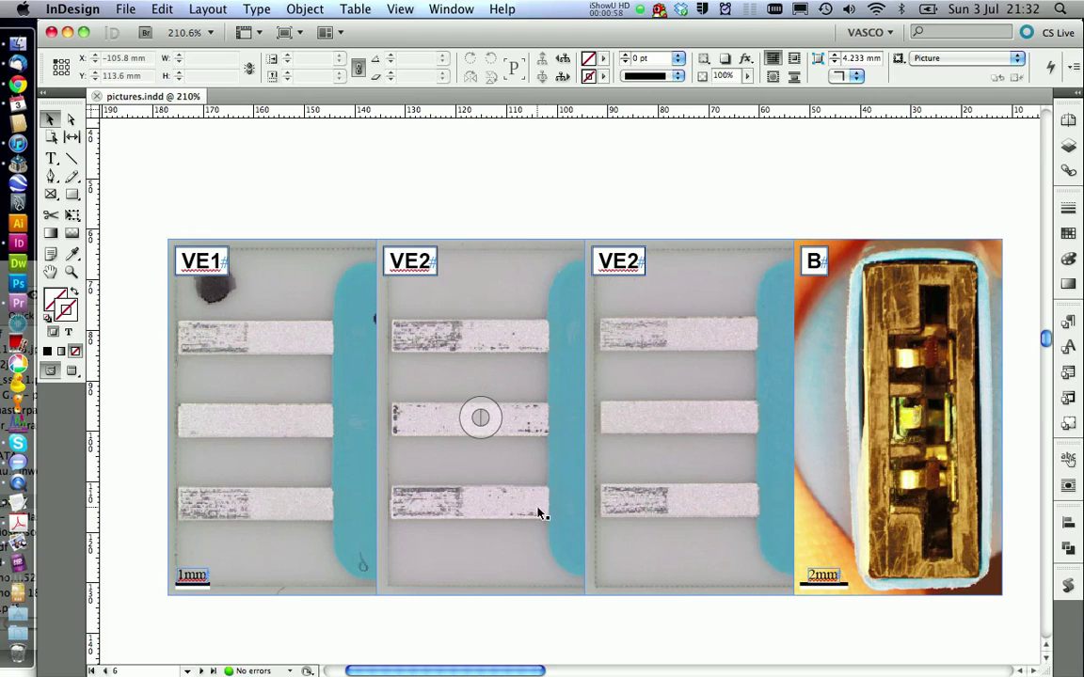
Draw a diagonal line above the VE1 picture, set its length to 5 mm and give it a 1 pt black stroke.
left_click(75, 161)
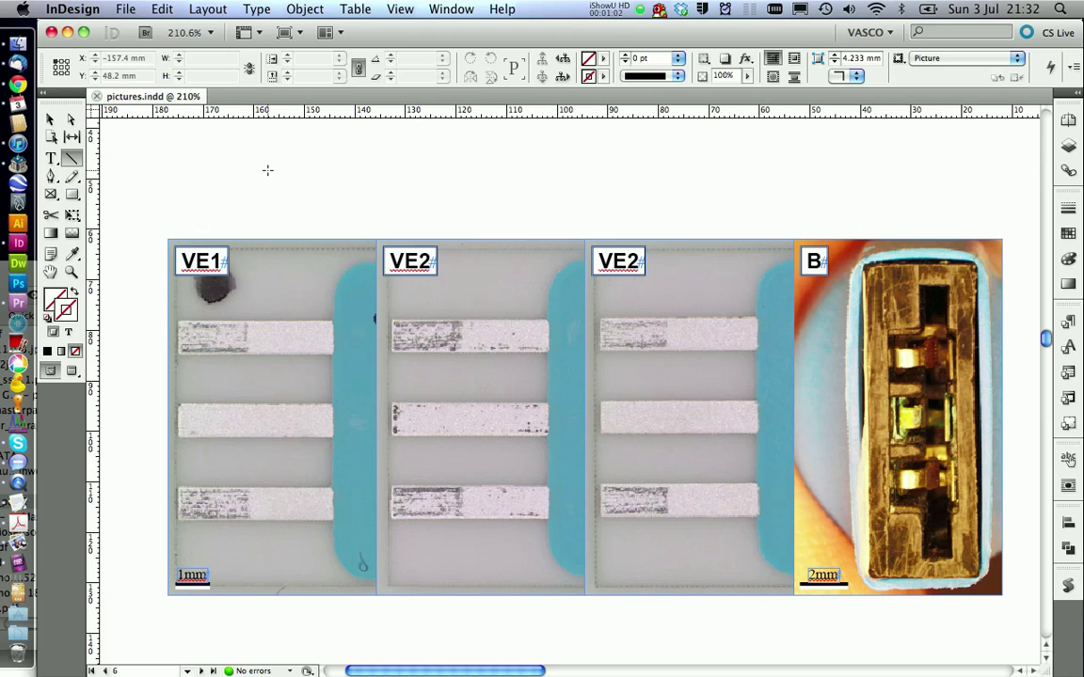
left_click_drag(268, 147, 312, 187)
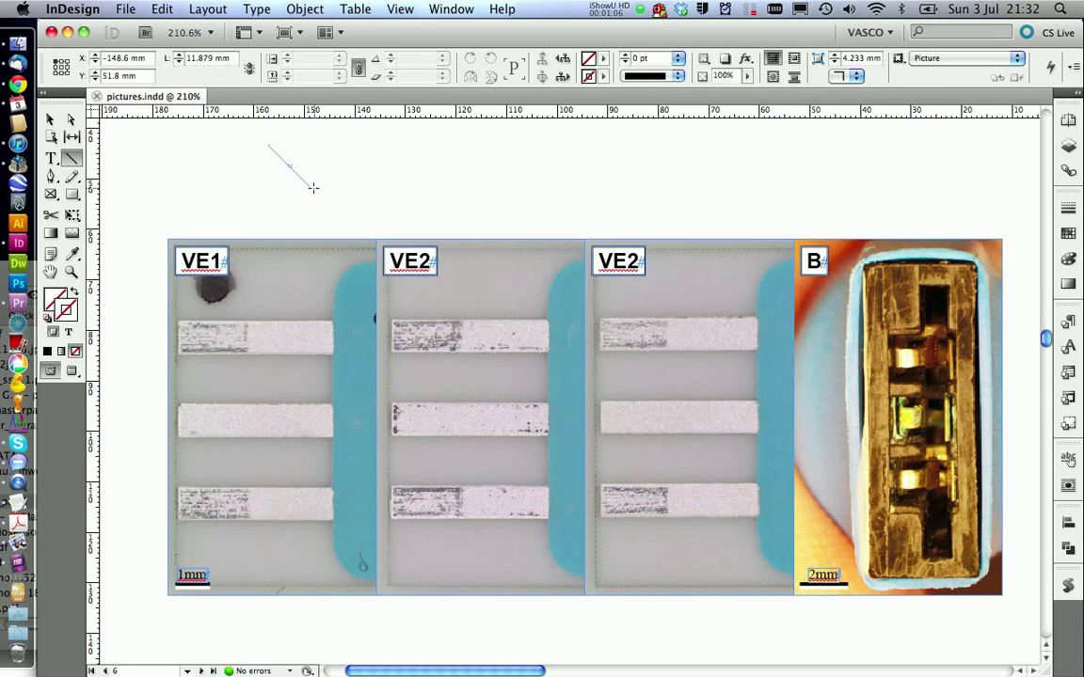
left_click(168, 60)
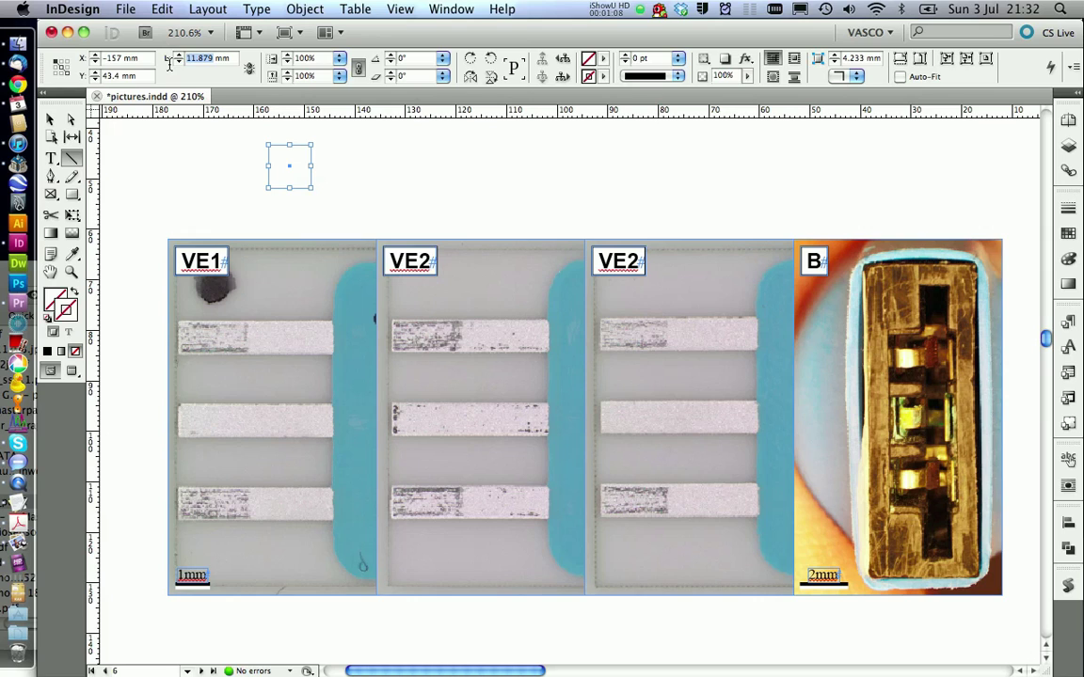
type("5")
key("Return")
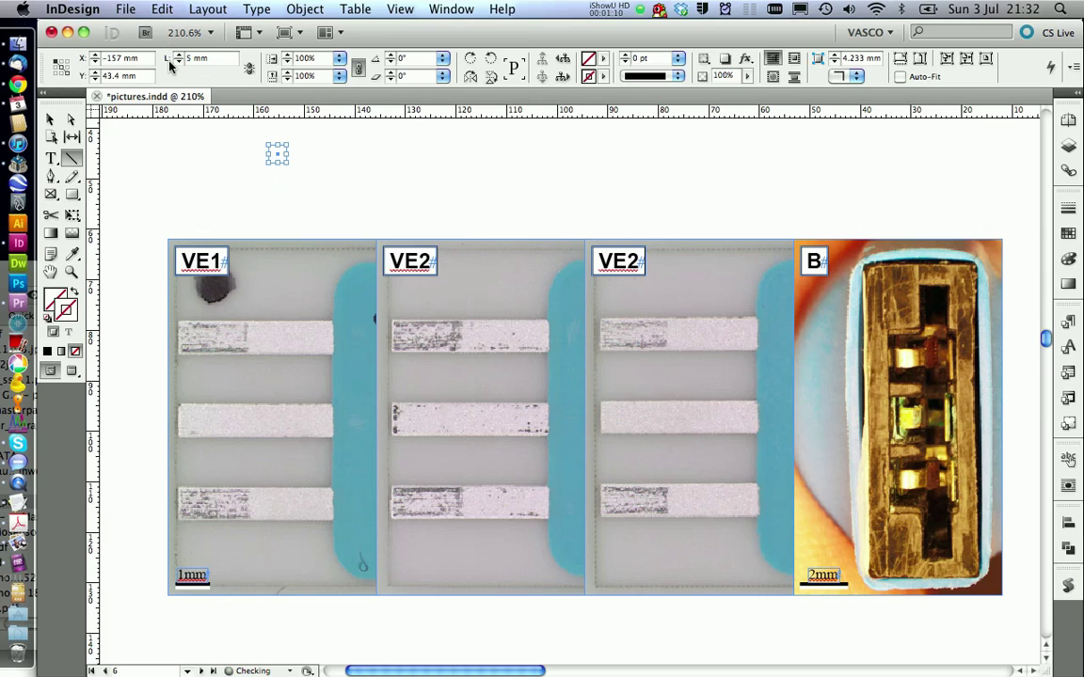
left_click(625, 60)
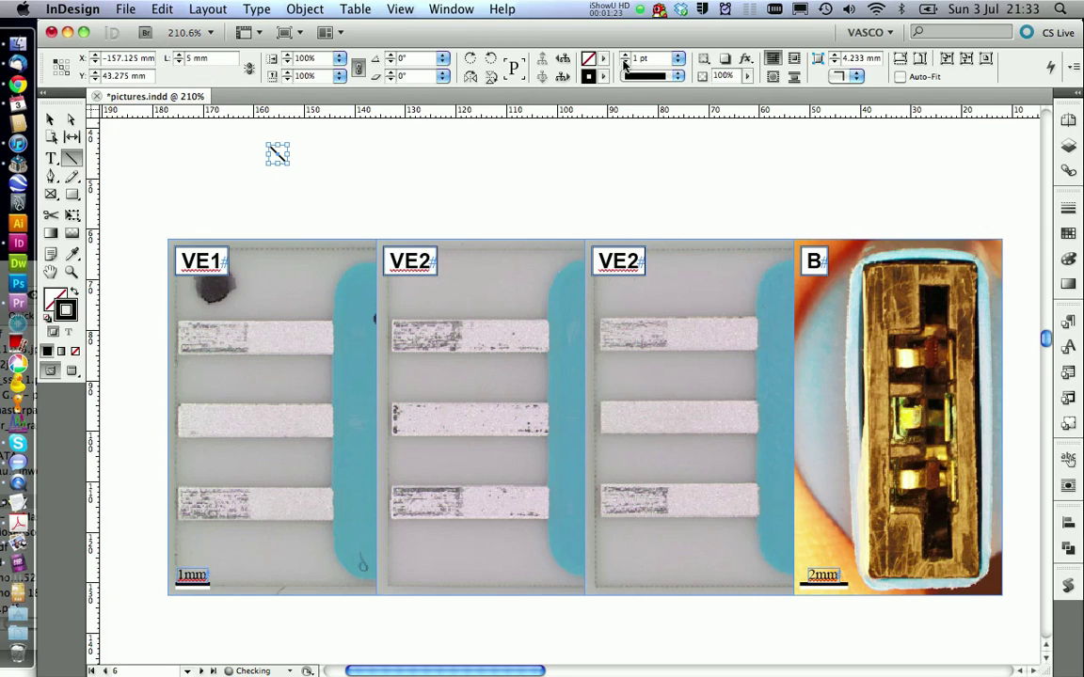
Add a Triangle arrowhead to the start of the diagonal line above the VE1 picture.
left_click(1067, 208)
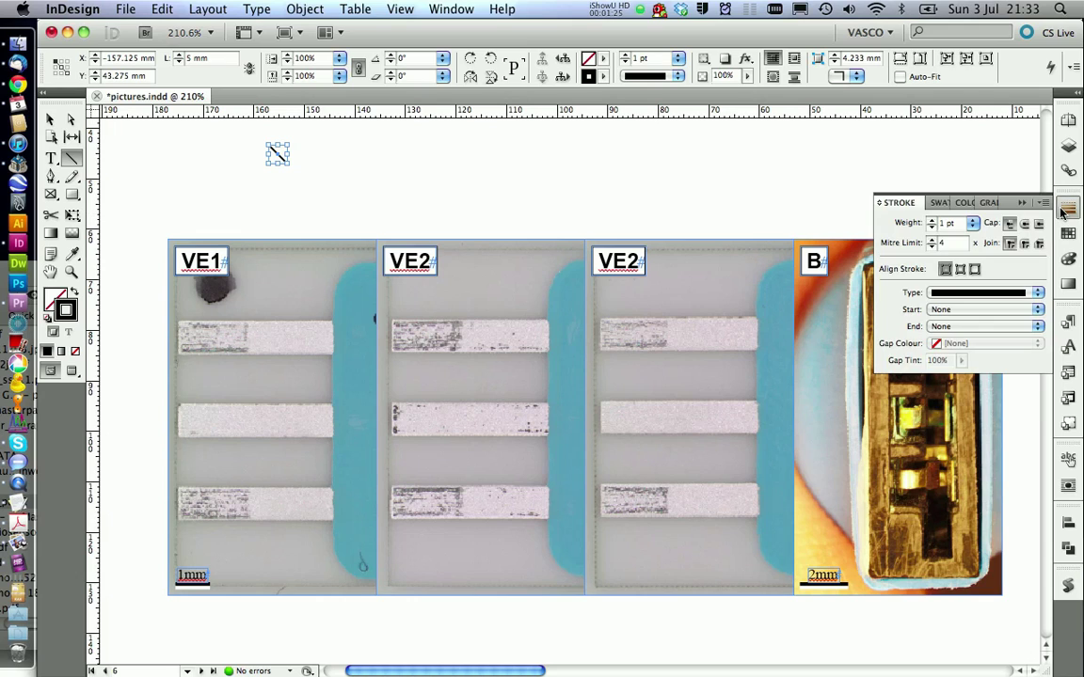
left_click(943, 310)
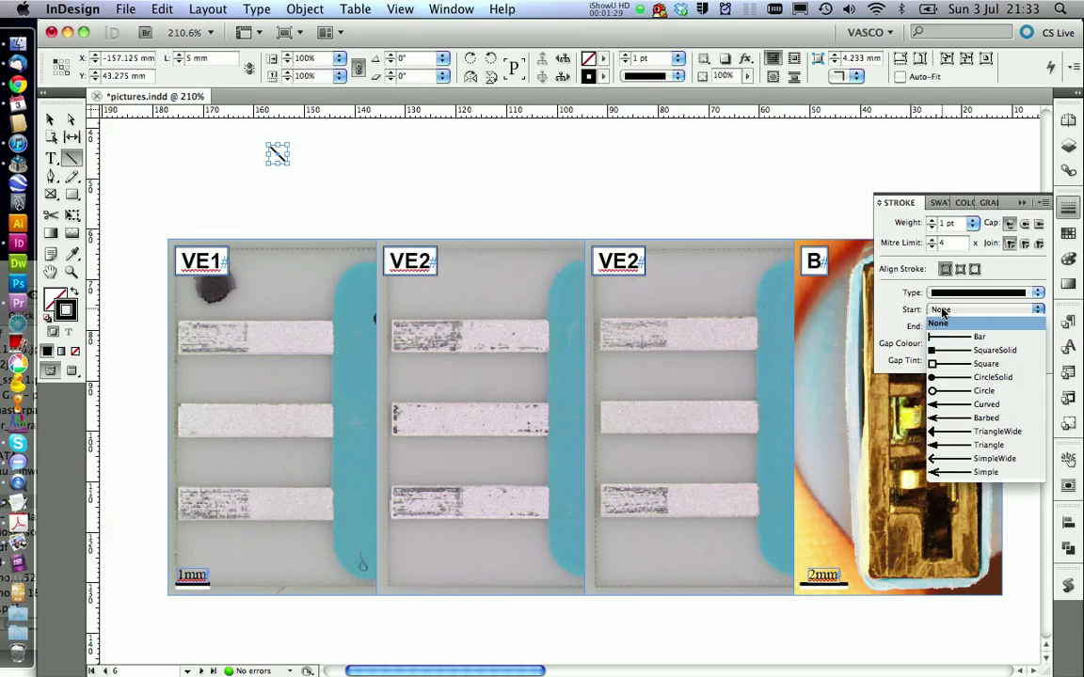
left_click(962, 446)
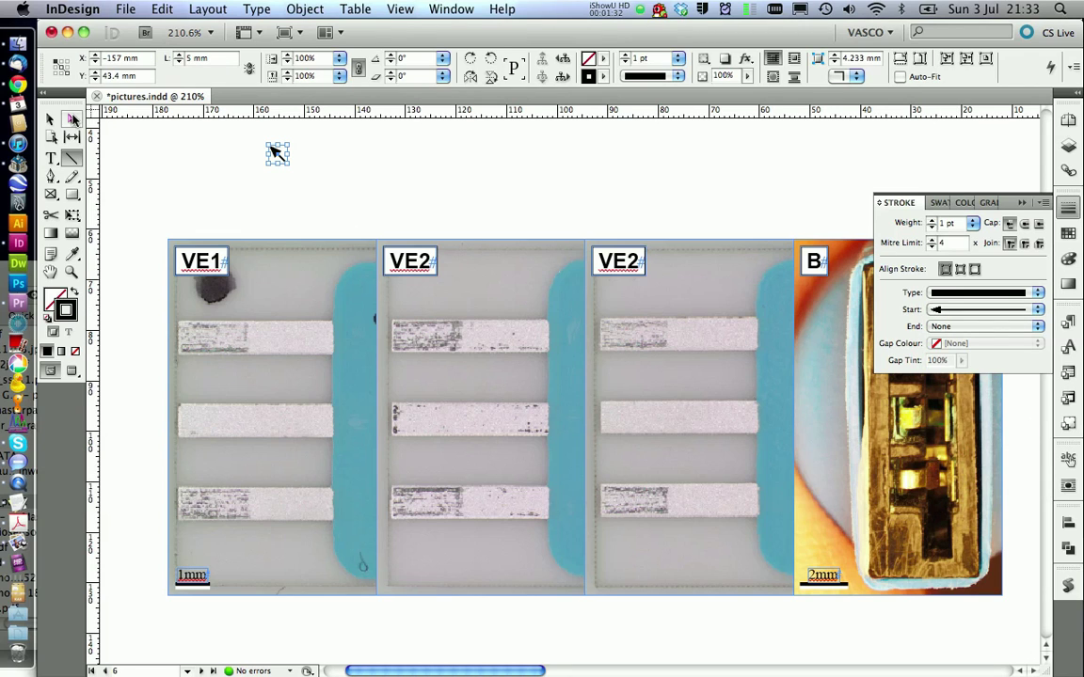
key("v")
left_click(329, 185)
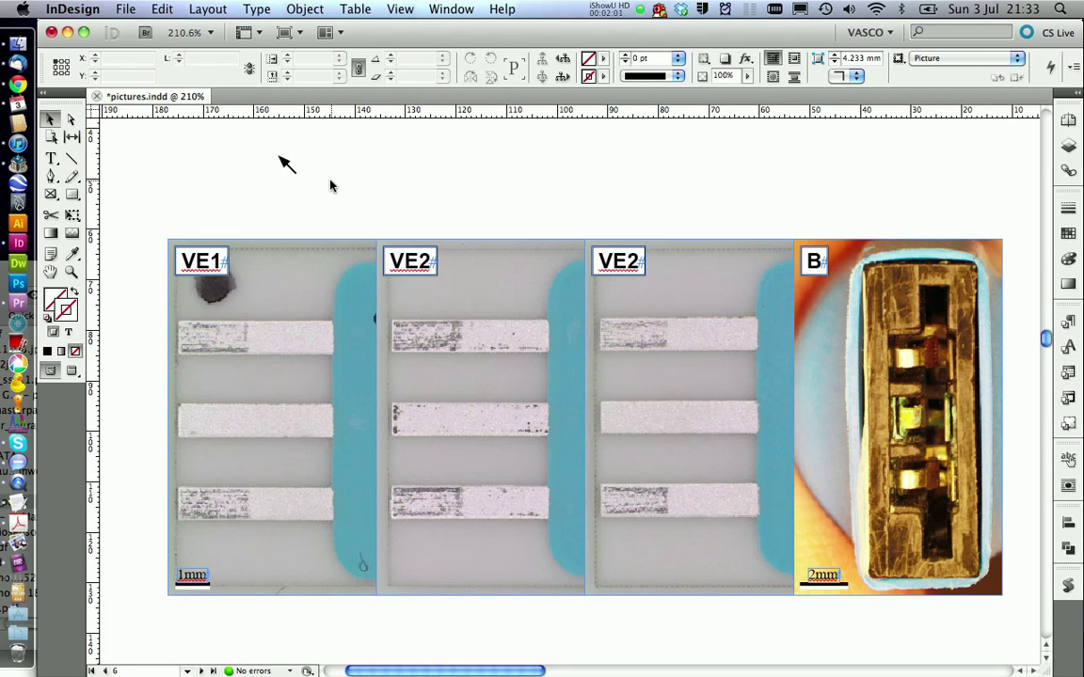
mouse_move(264, 195)
left_mouse_down()
mouse_move(298, 155)
mouse_move(285, 161)
left_mouse_up()
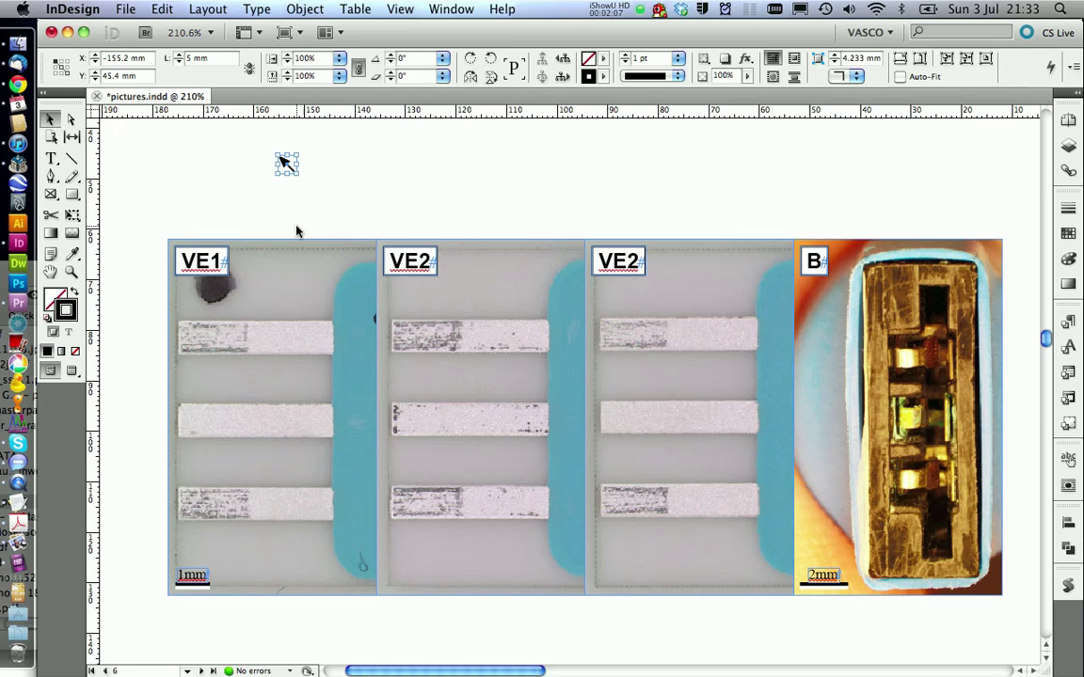
Place copies of the arrow below the second picture's middle and bottom contacts, and one rotated to -135° at picture B's middle contact.
left_click_drag(287, 163, 530, 447)
key("super+v")
left_click_drag(565, 391, 536, 446)
left_click_drag(536, 446, 875, 422)
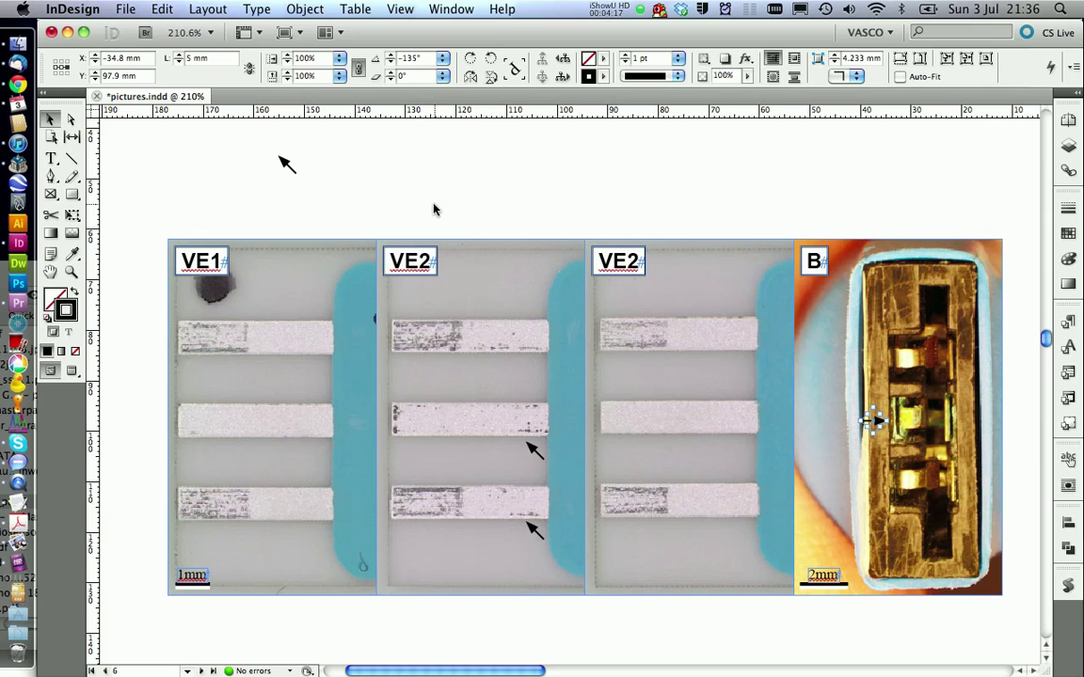
Recolour the stroke of the arrow on picture B to the green C=75 M=5 Y=100 K=0.
left_click(602, 78)
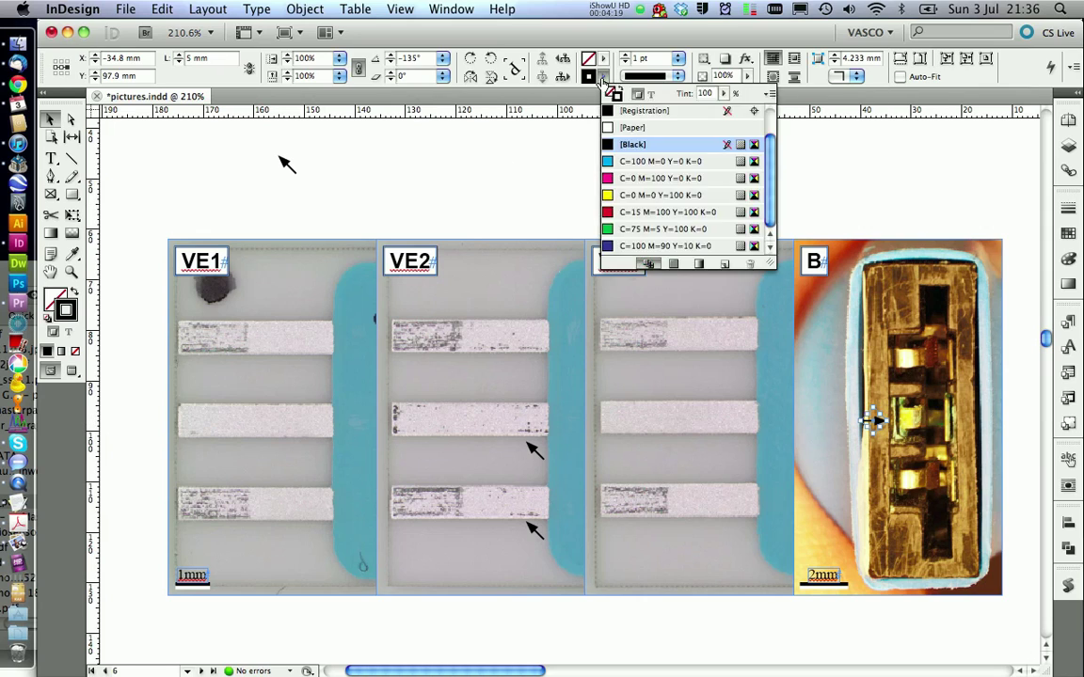
left_click(659, 229)
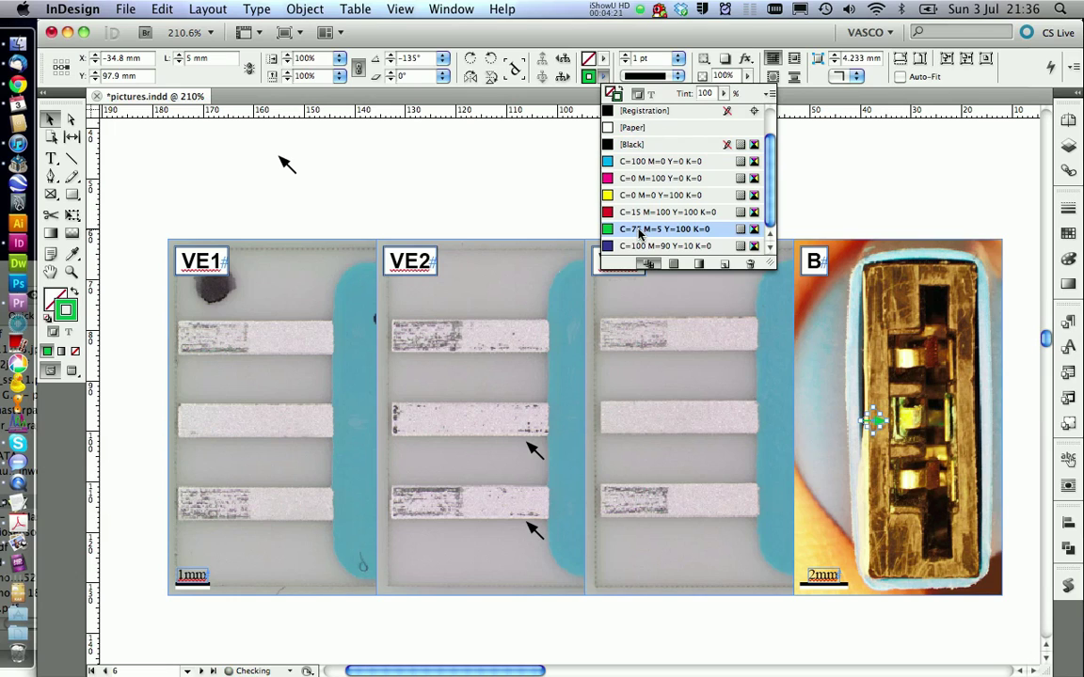
left_click(565, 196)
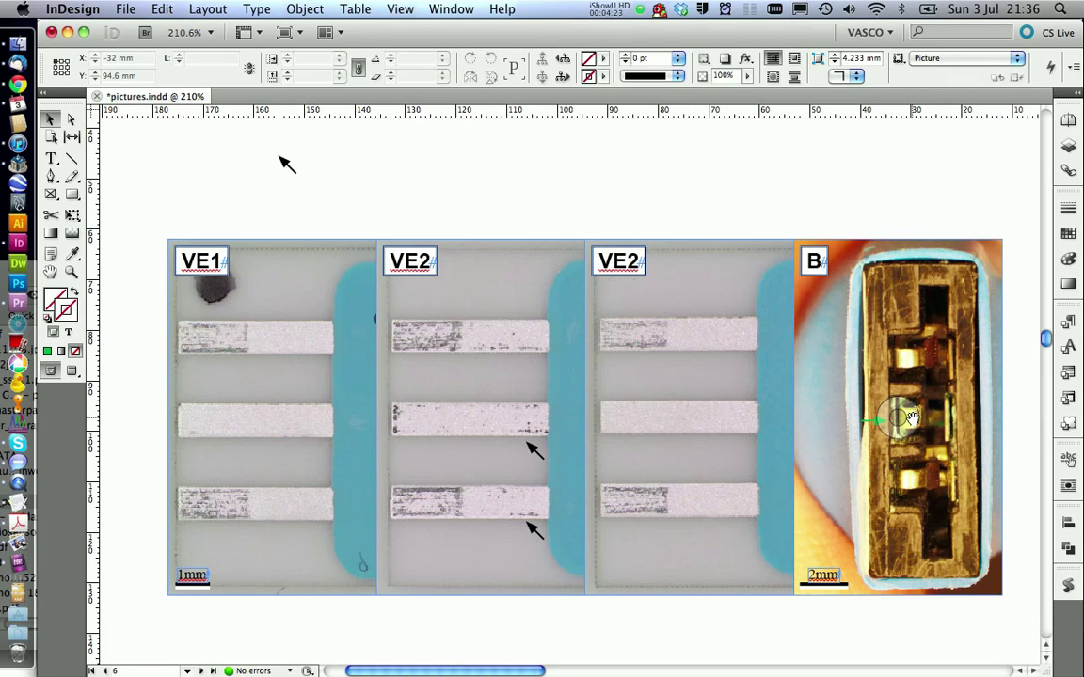
Nudge the arrow below the second picture's bottom contact slightly downward.
left_click(533, 529)
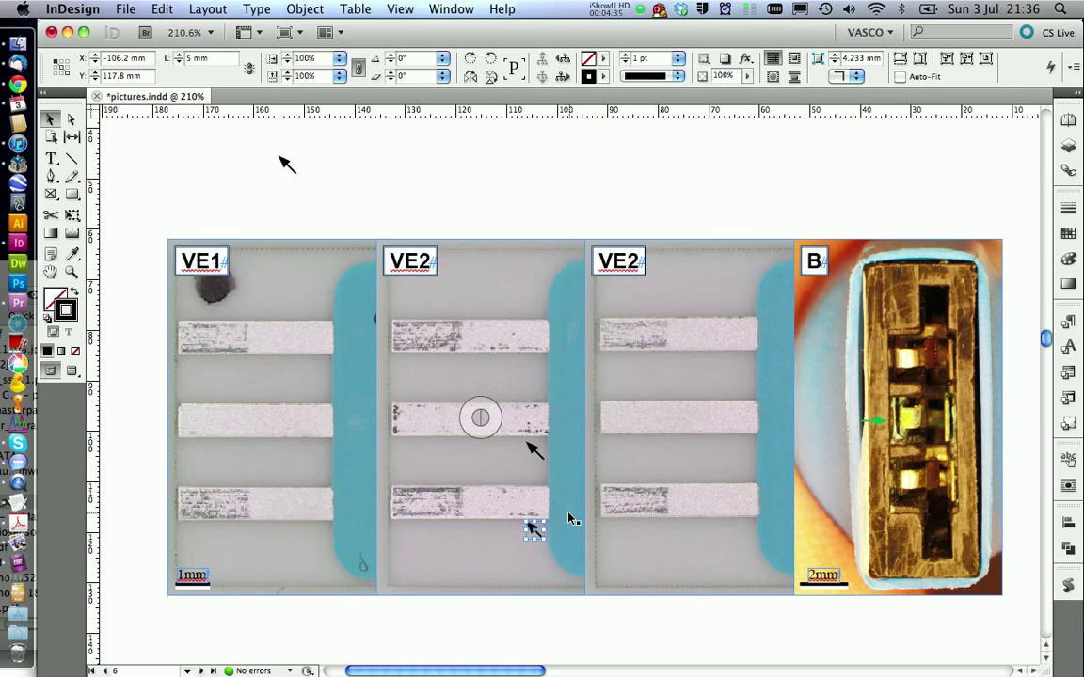
key("Down")
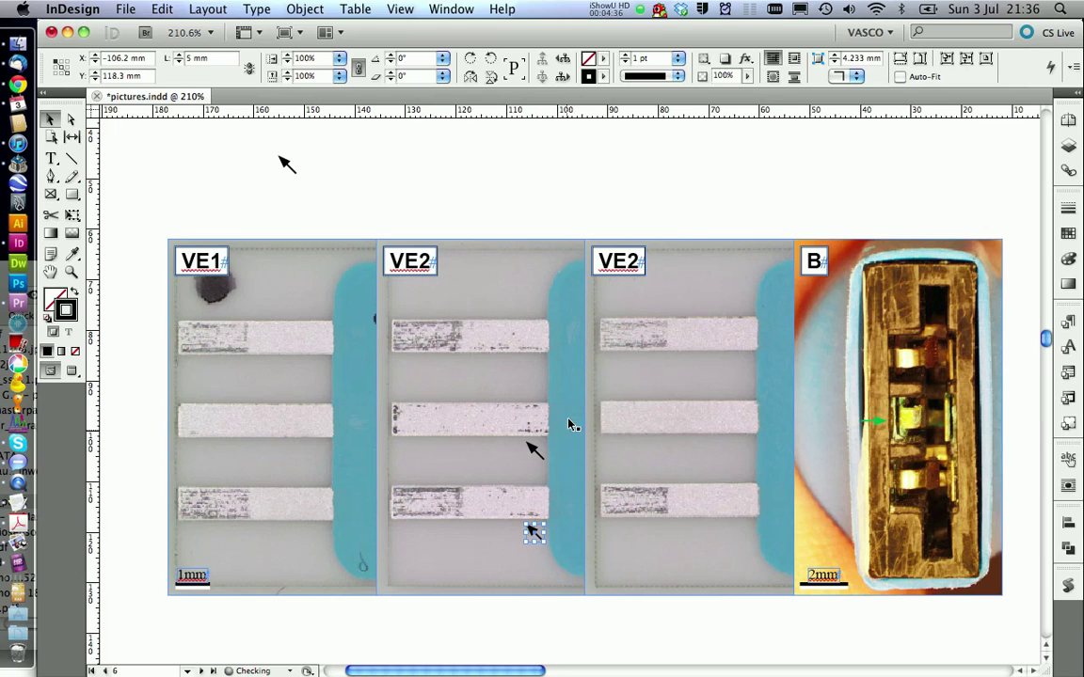
left_click(576, 195)
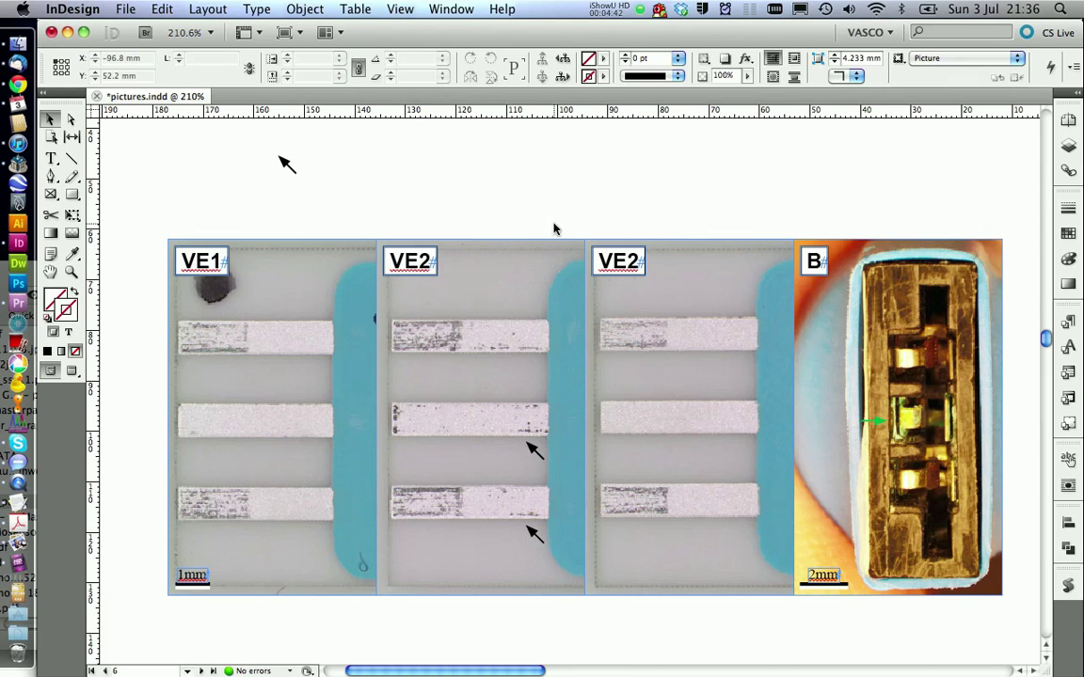
Group all of the figure's pictures, labels, scale bars and arrows, and draw a text frame for the figure and its caption.
left_click_drag(151, 215, 1012, 642)
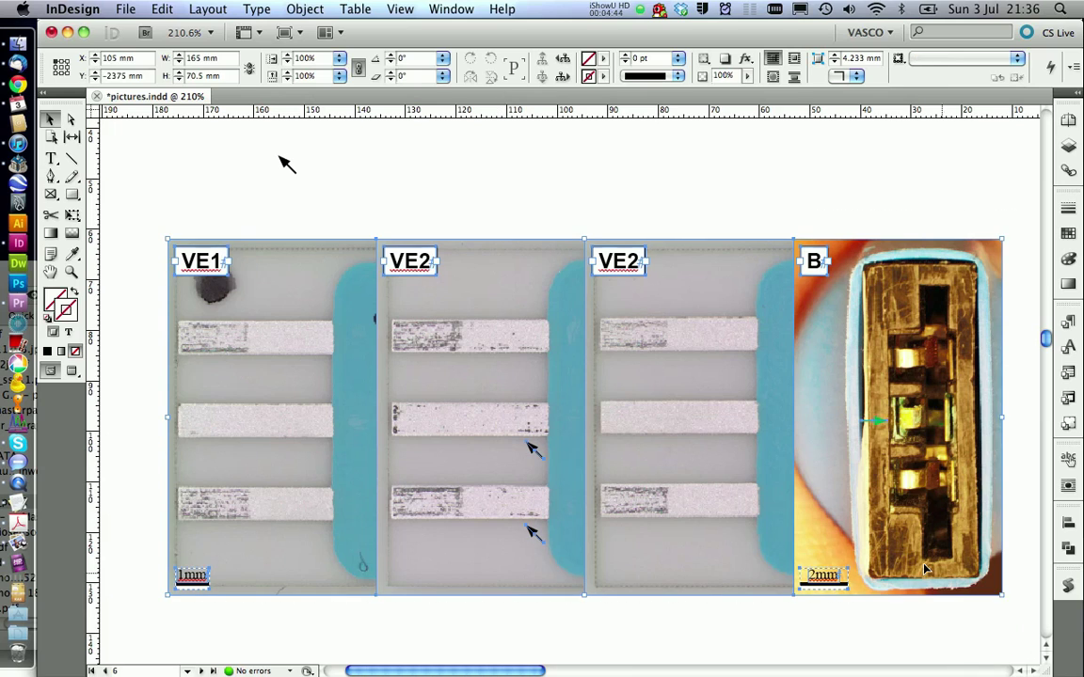
right_click(800, 485)
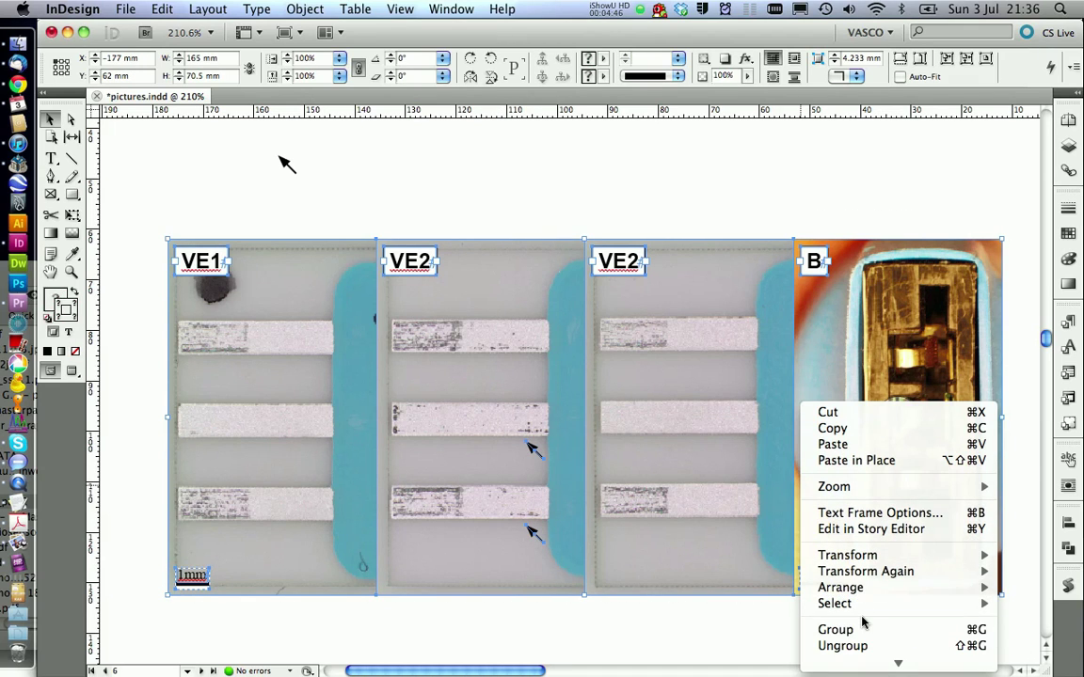
left_click(863, 630)
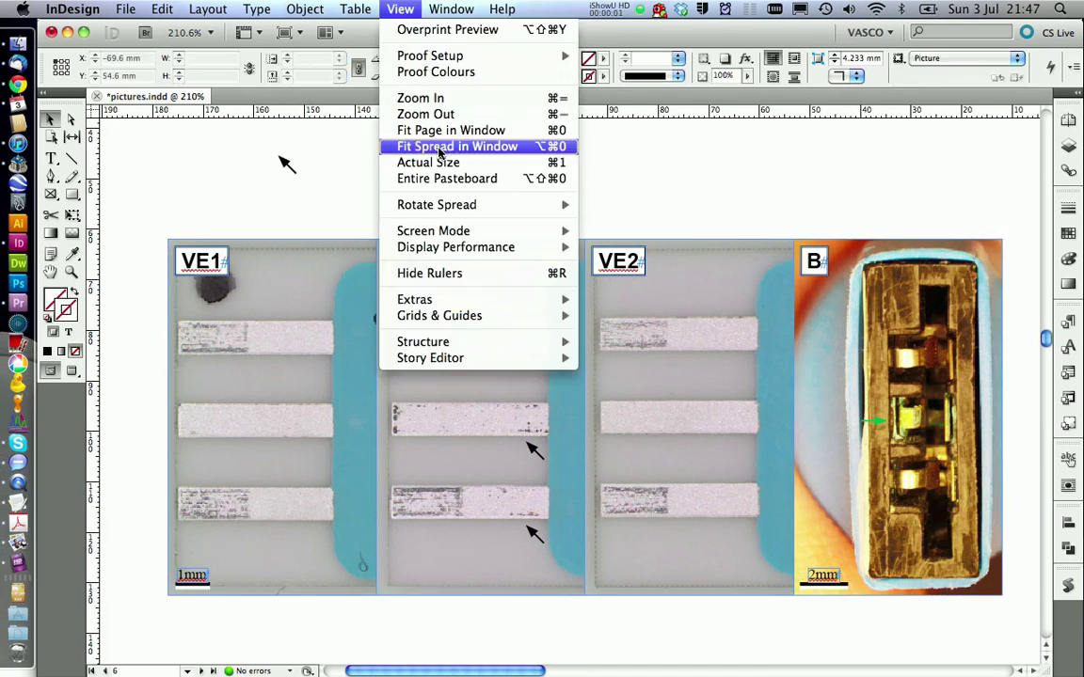
left_click(423, 143)
mouse_move(142, 373)
left_mouse_down()
mouse_move(461, 495)
mouse_move(439, 556)
left_mouse_up()
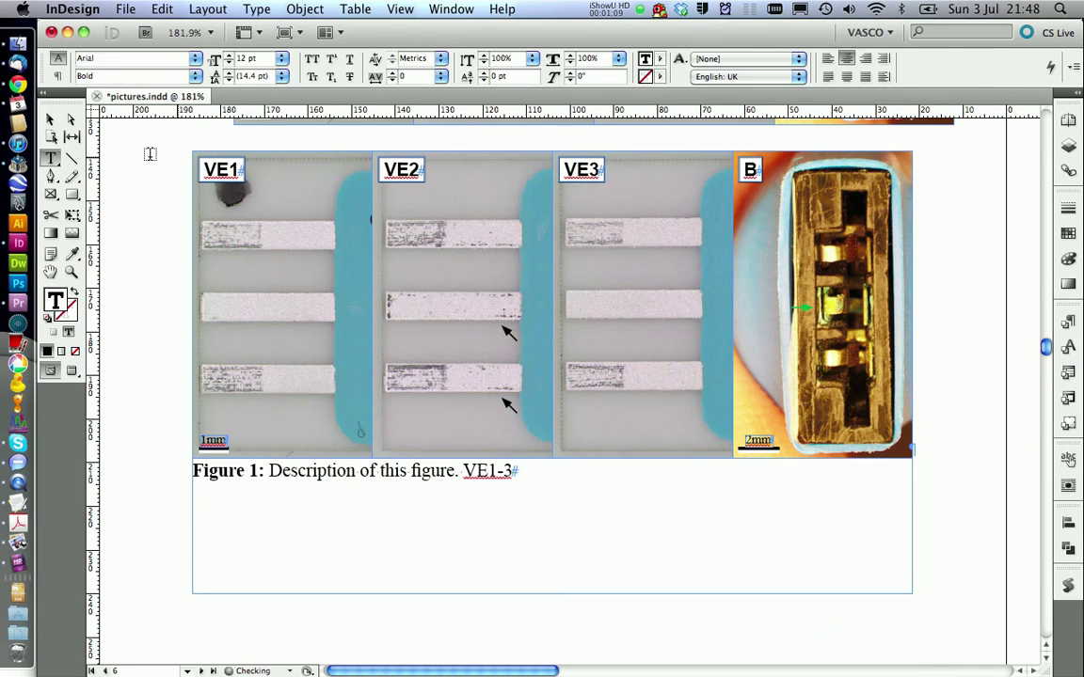
Continue the caption after "VE1-3" with "are showing the electrode contacts. Its interesting that the middle contact is not scratched." and make VE1-3 bold.
left_click(656, 477)
type("are showing the electrode contacts. Its interesting that the middle contact is not scratched.")
left_click_drag(464, 470, 513, 470)
key("super+shift+b")
Add to the caption "The middle contact on electrode VE2 shows some scratches. But these are also on the other two contacts (black arrows).".
left_click(586, 484)
type("The middle contact on electrode VE2 shows some")
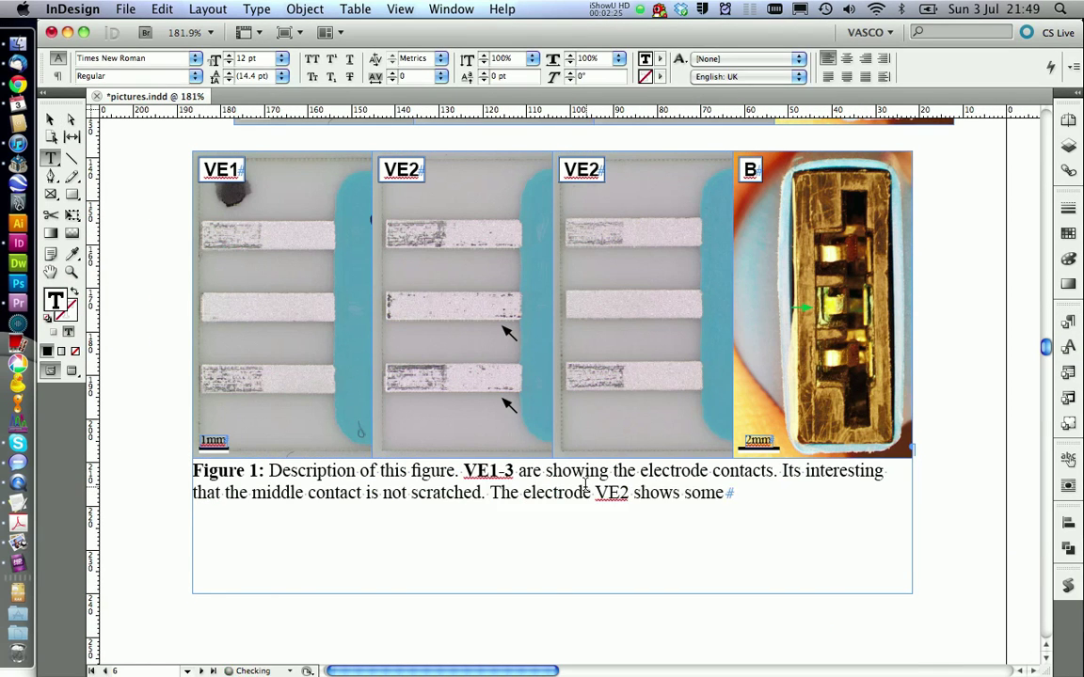
type(" scratches. But these are also on the other two contacts (black arrows).")
left_click(523, 492)
type("middle contact on")
left_click(589, 515)
type("(black arrows)")
End the caption with a bold "B" and the text "The green arrow points out the middle contact in the port; ist bend down!".
left_click(765, 517)
key("super+shift+b")
type("B The green arrow")
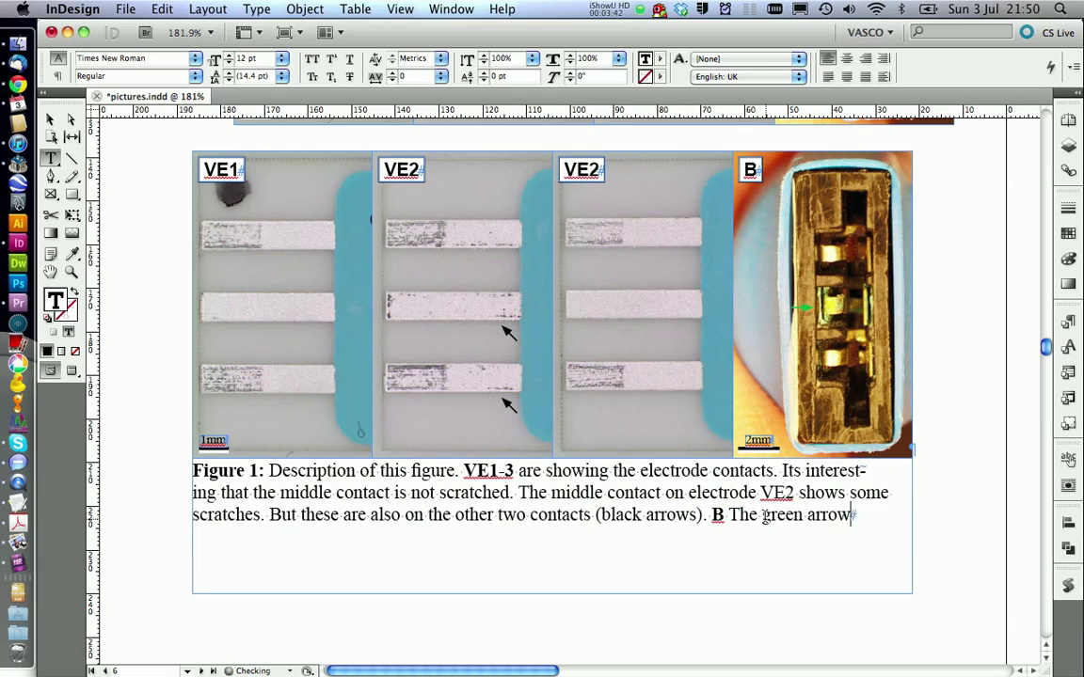
type(" points out the middle contact in the port; ist bend down!")
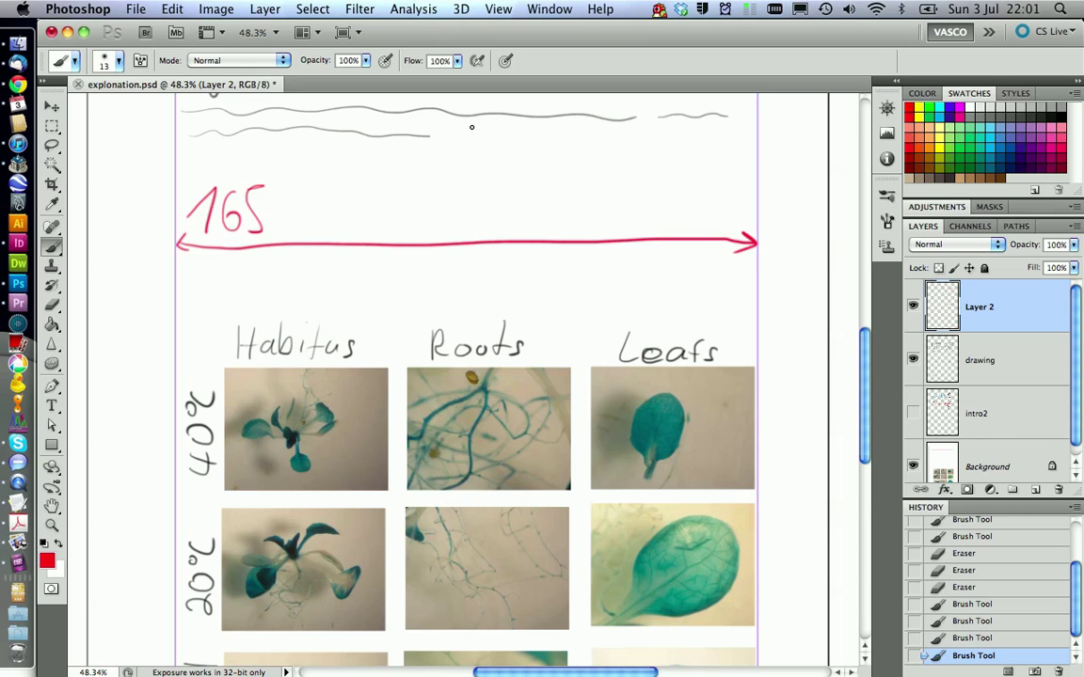
In the Photoshop sketch, mark the row-label column with a green double arrow captioned "6mm" and write "-6" after 165.
left_click(930, 107)
left_click_drag(177, 382, 198, 373)
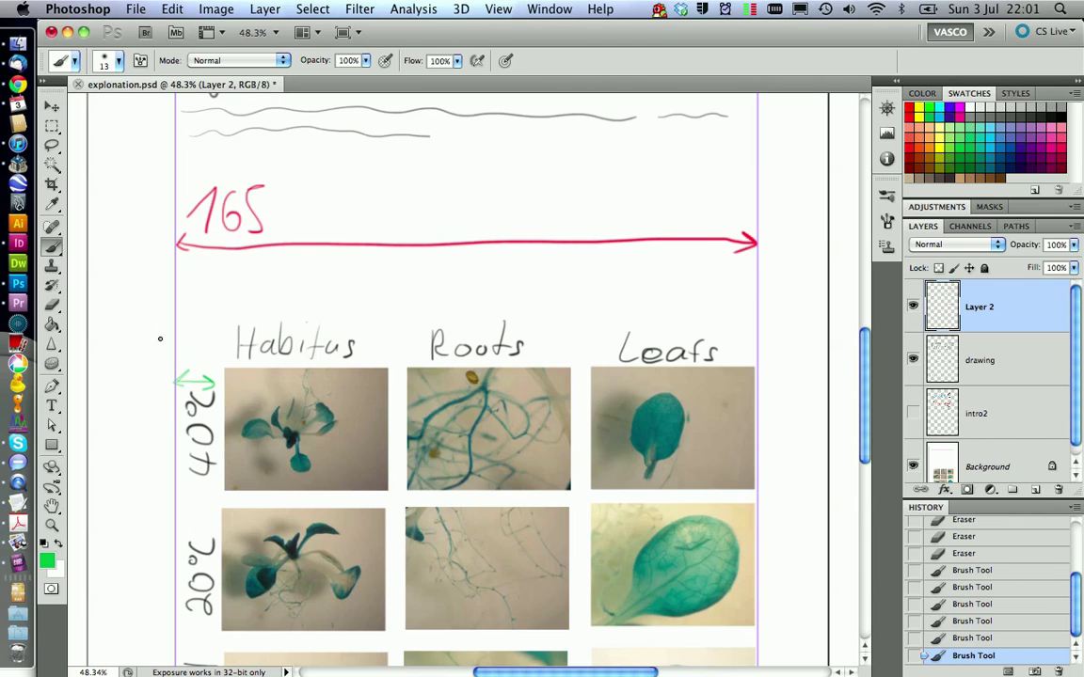
mouse_move(159, 339)
left_mouse_down()
mouse_move(167, 354)
mouse_move(204, 355)
left_mouse_up()
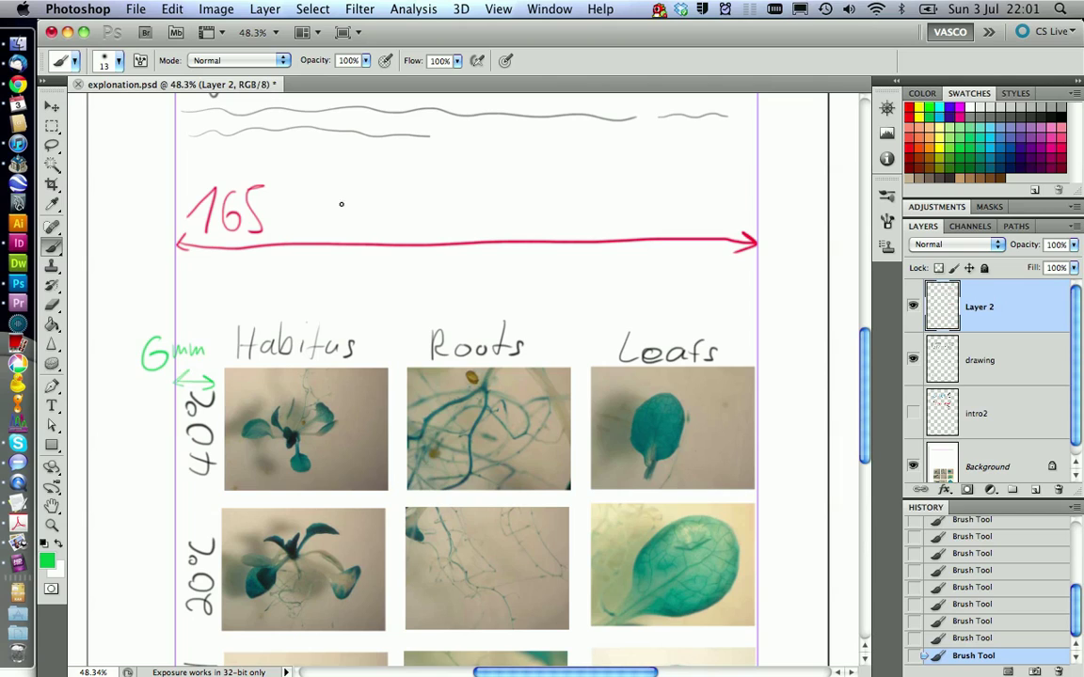
left_click_drag(332, 193, 328, 221)
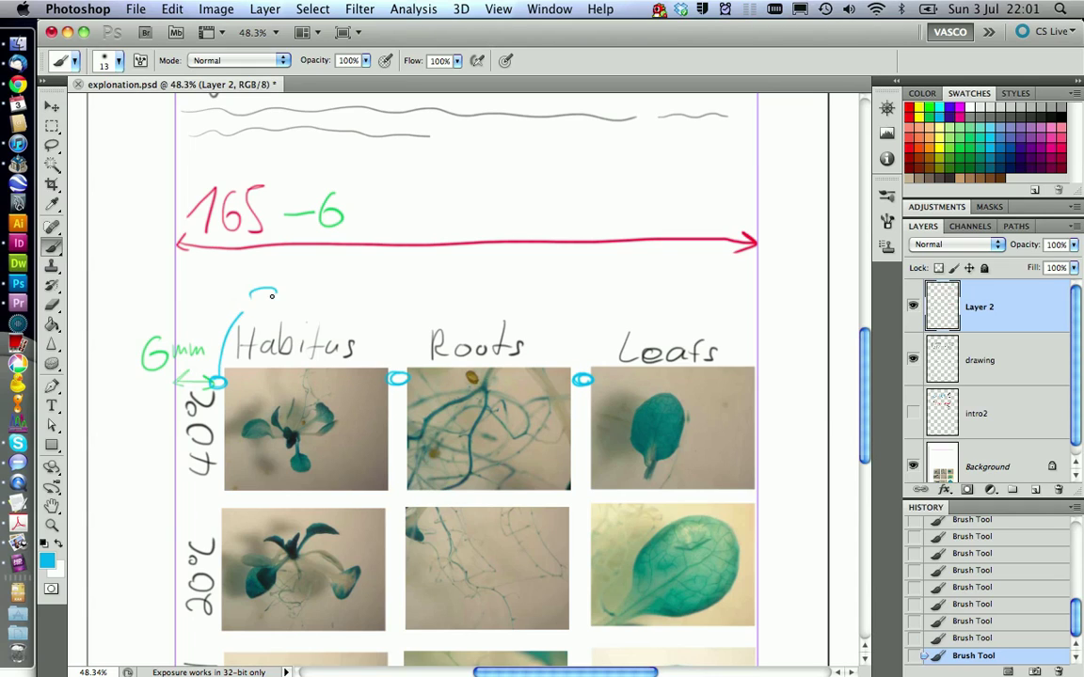
Caption the blue-circled gaps beside the pictures "3mm" and extend the calculation with "-3*3mm =" in blue.
left_click_drag(295, 310, 332, 310)
mouse_move(363, 211)
left_mouse_down()
mouse_move(404, 192)
mouse_move(419, 220)
left_mouse_up()
mouse_move(429, 193)
left_mouse_down()
mouse_move(452, 222)
mouse_move(508, 218)
left_mouse_up()
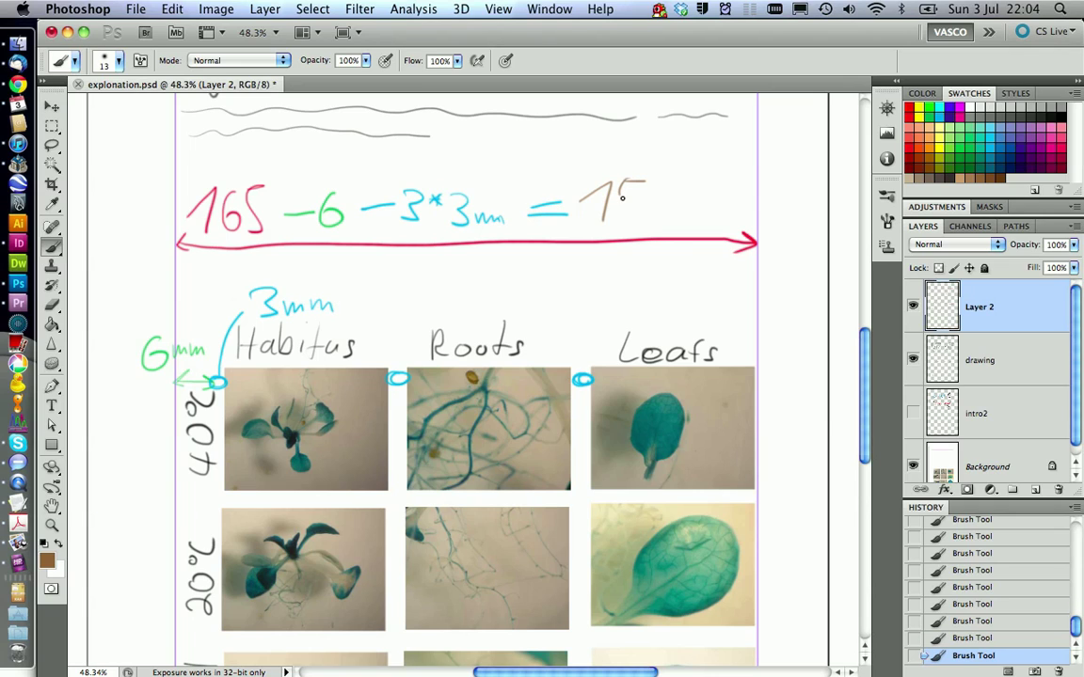
Write 150 in brown as the result, circle it, and work out "150/3 =" beneath it, with a brush mark above the Leafs picture.
left_click_drag(622, 197, 604, 222)
mouse_move(663, 187)
left_mouse_down()
mouse_move(664, 214)
mouse_move(659, 189)
left_mouse_up()
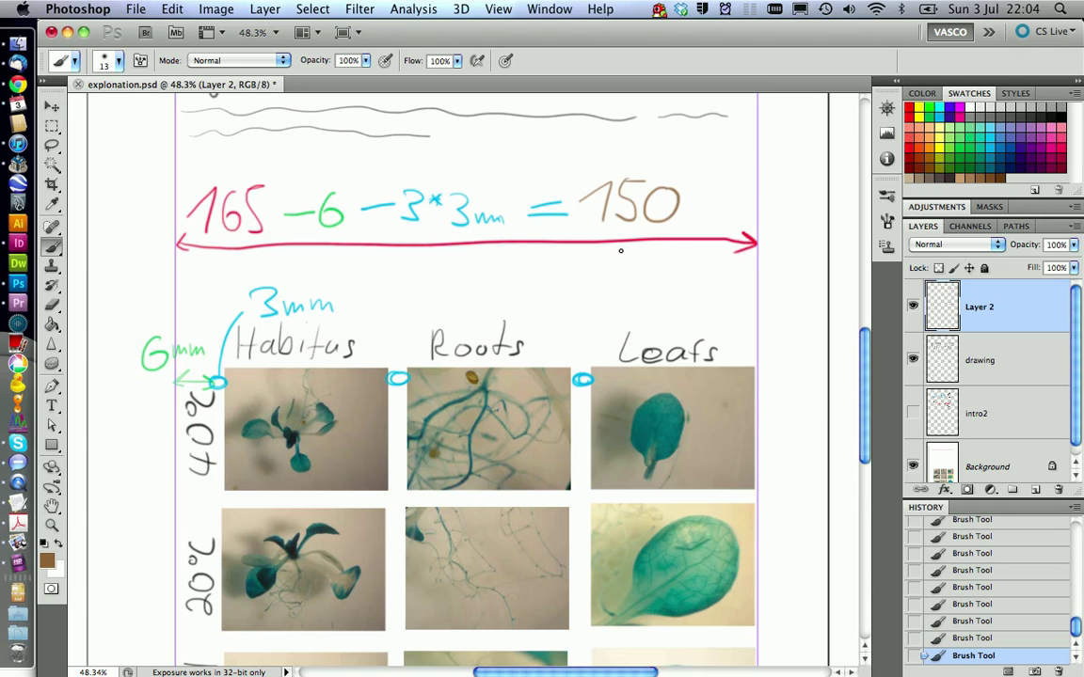
mouse_move(586, 188)
left_mouse_down()
mouse_move(659, 154)
mouse_move(610, 238)
left_mouse_up()
mouse_move(544, 279)
left_mouse_down()
mouse_move(556, 291)
mouse_move(600, 275)
left_mouse_up()
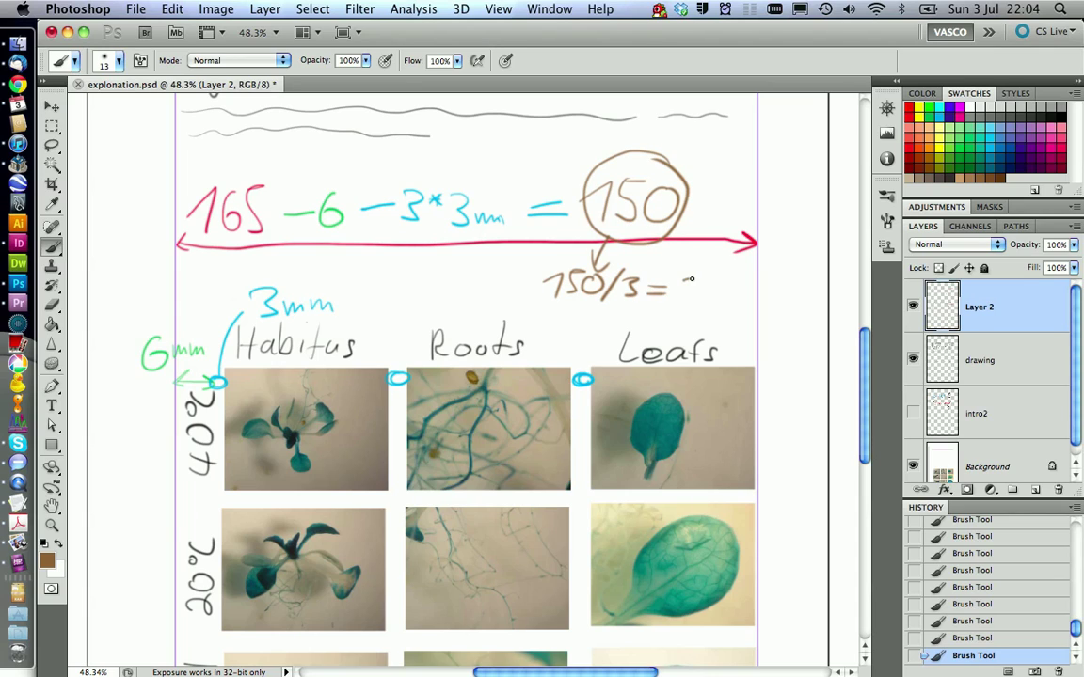
left_click_drag(691, 278, 677, 299)
left_click_drag(710, 283, 717, 289)
mouse_move(619, 348)
left_mouse_down()
mouse_move(660, 318)
mouse_move(697, 332)
left_mouse_up()
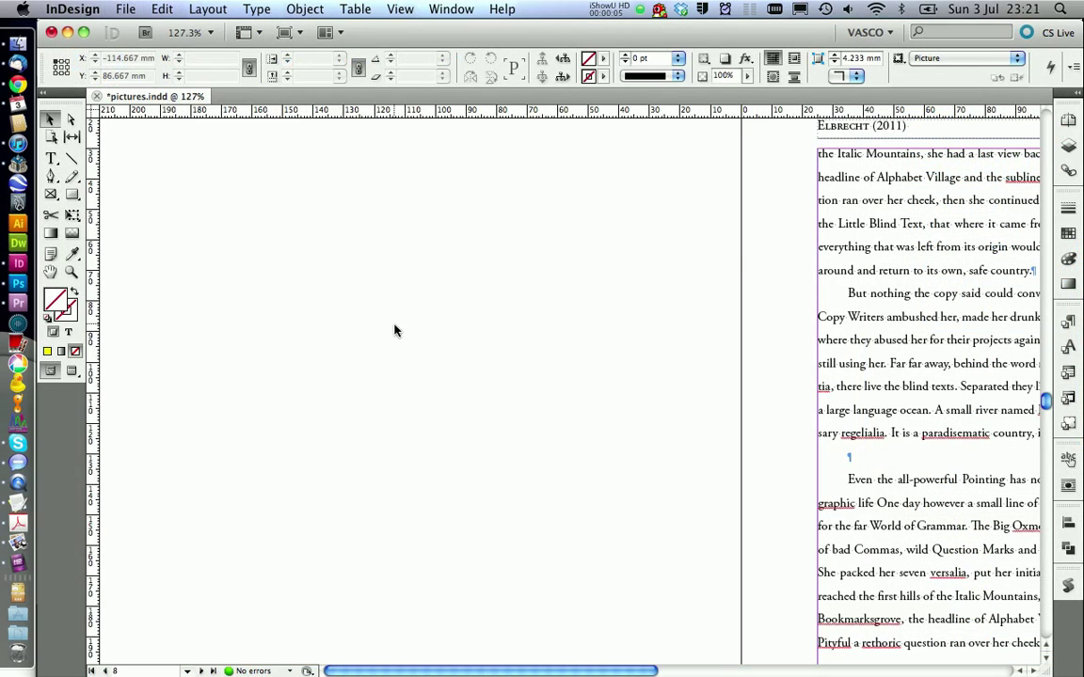
Place a_P1010079.jpg from the plant_GUS folder on the InDesign pasteboard and set its frame width to 50 mm.
left_click(18, 43)
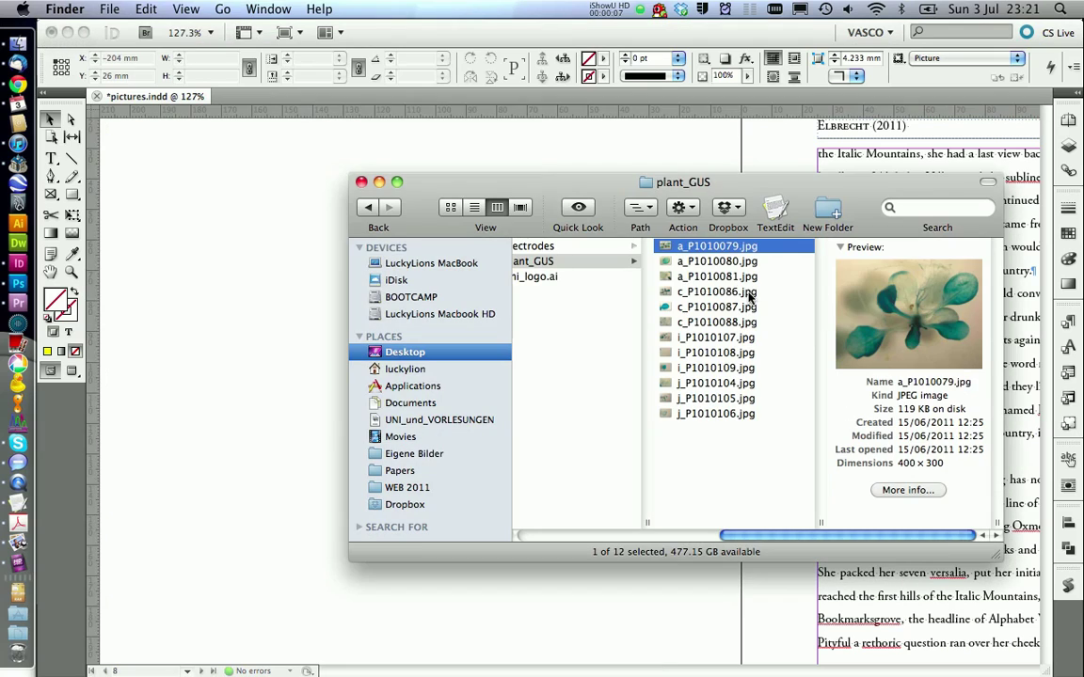
left_click_drag(667, 250, 244, 241)
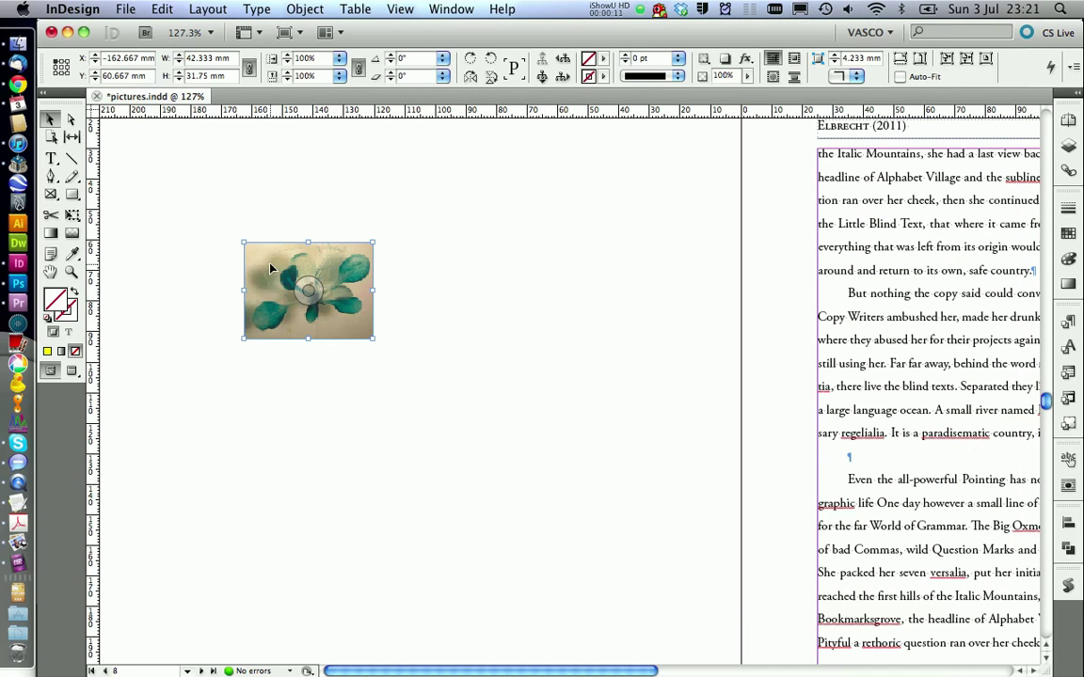
left_click(215, 59)
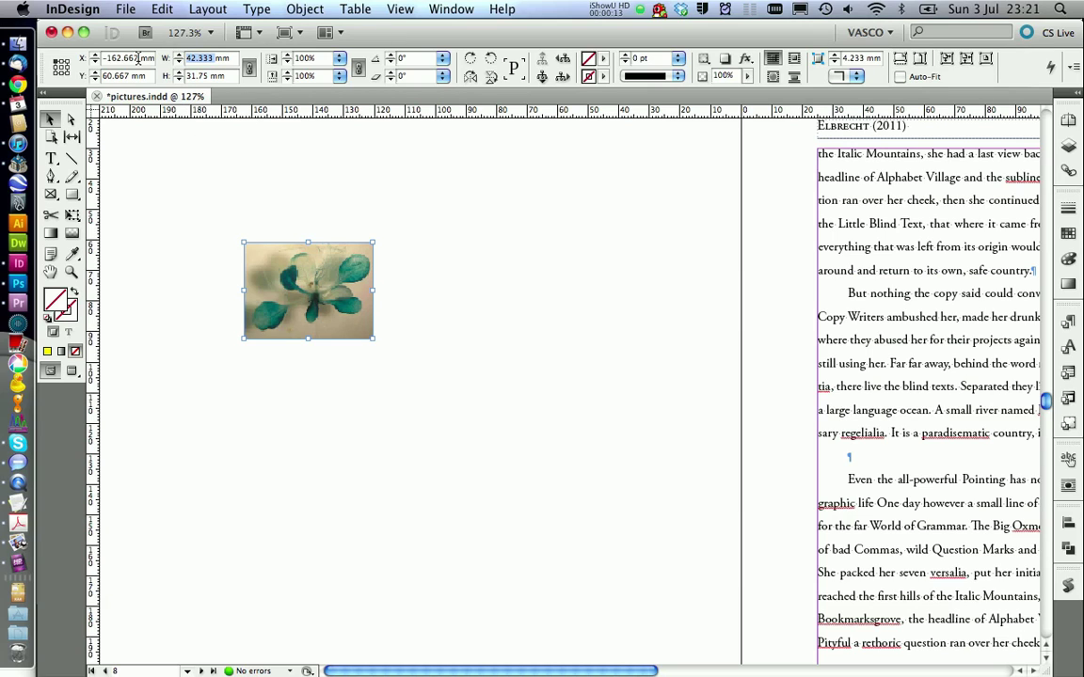
type("50")
key("Return")
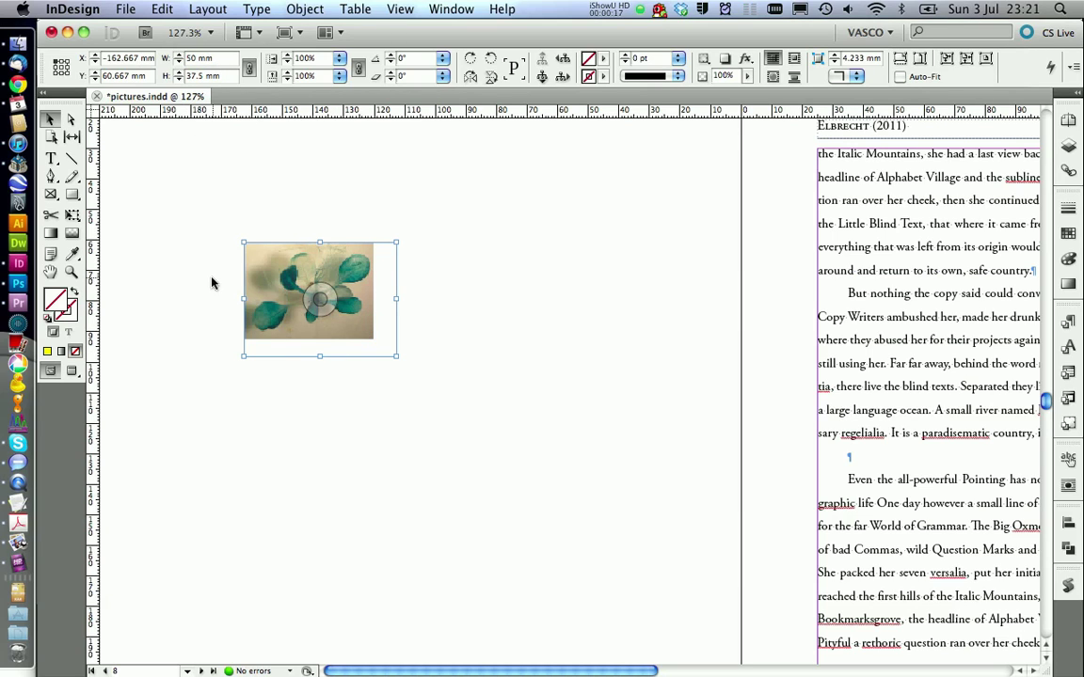
Delete the picture inside the frame and duplicate the empty frame twice to form a row of three.
double_click(346, 272)
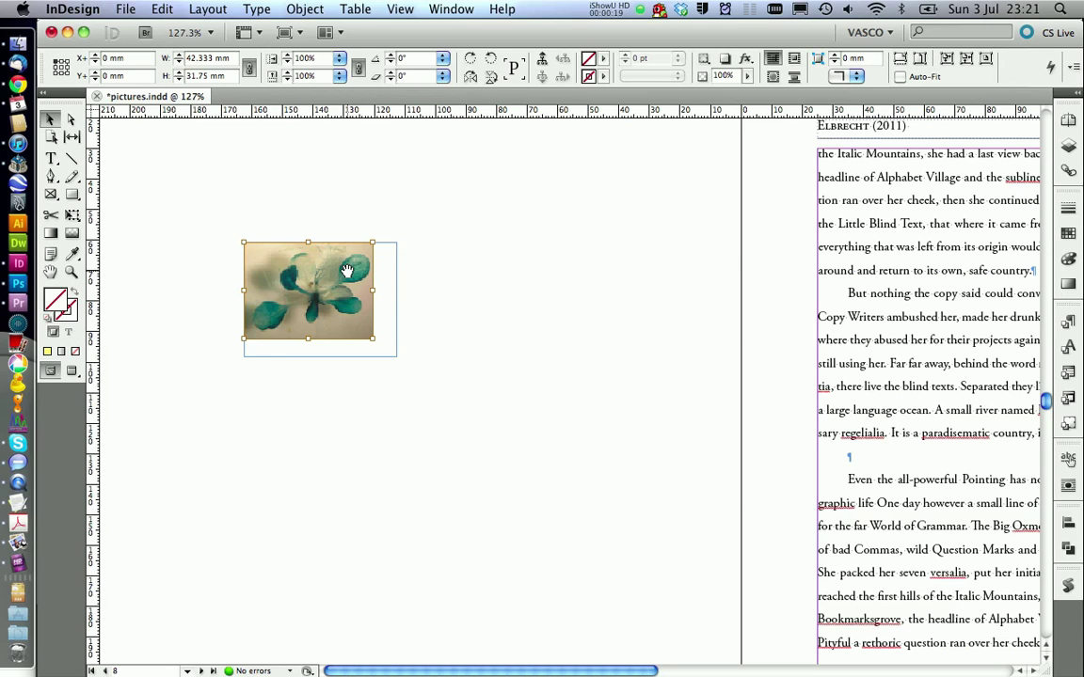
key("Delete")
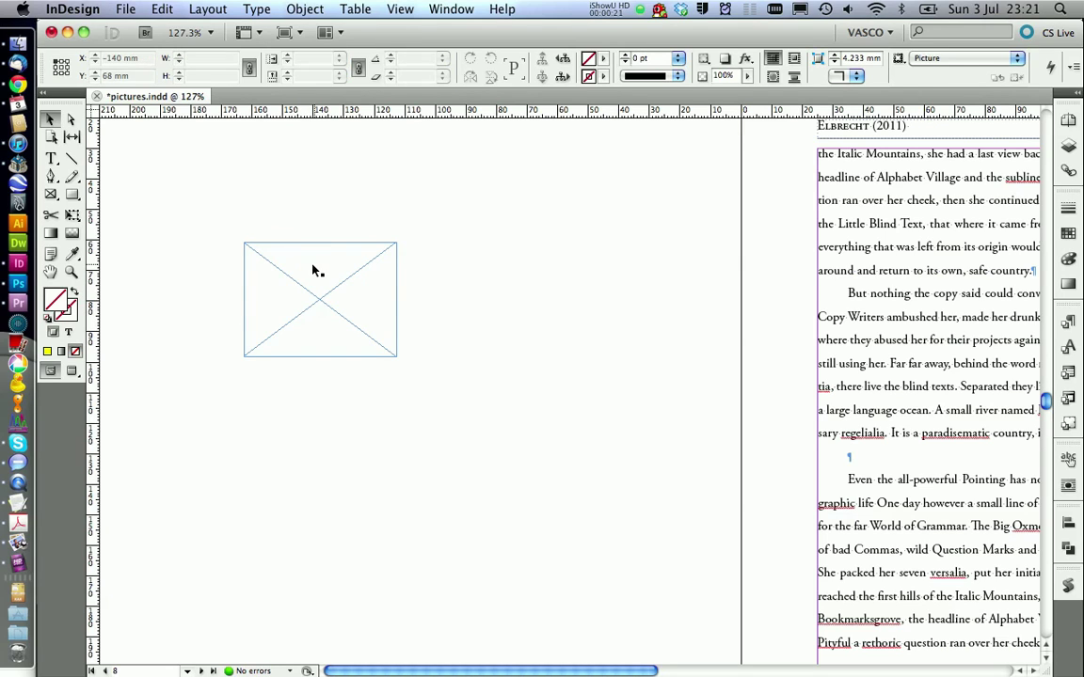
left_click_drag(314, 271, 451, 282)
left_click_drag(568, 392, 639, 292)
Duplicate the row of three empty frames downward to build a grid of four rows.
left_click_drag(215, 173, 659, 310)
left_click_drag(478, 280, 476, 423)
left_click_drag(416, 371, 422, 633)
Left-align the four frames of the first column with 3 mm vertical spacing and group them.
scroll(409, 511, "down", 3)
key("z")
left_click(528, 378)
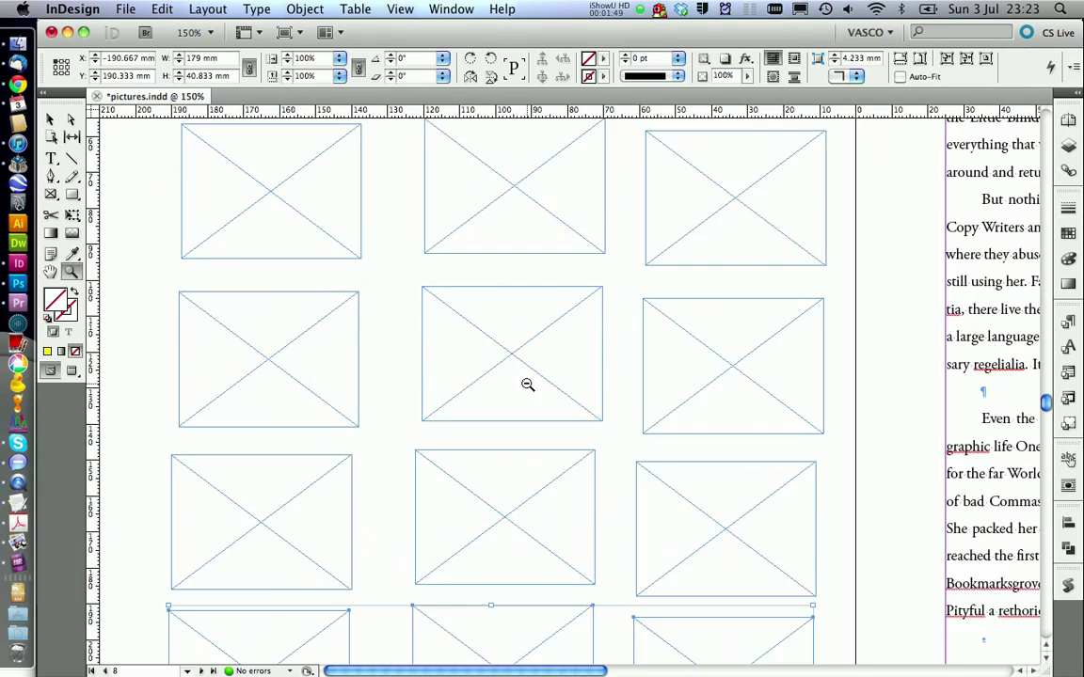
left_click(528, 388, "alt")
left_click(528, 388, "alt")
key("v")
left_click(421, 166)
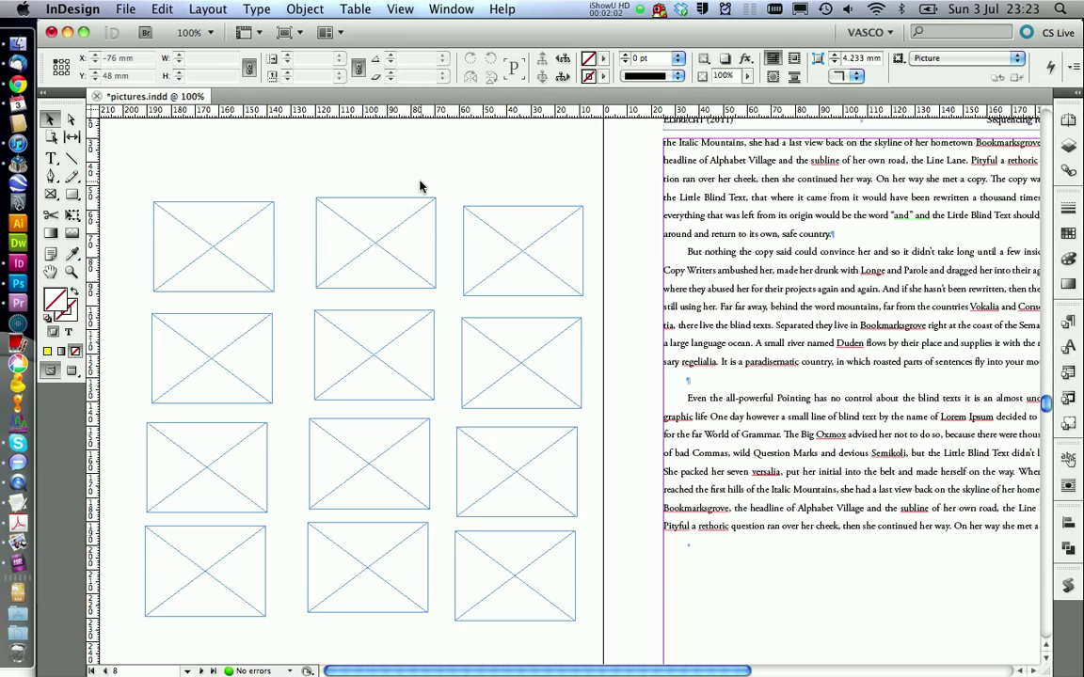
left_click_drag(145, 139, 215, 619)
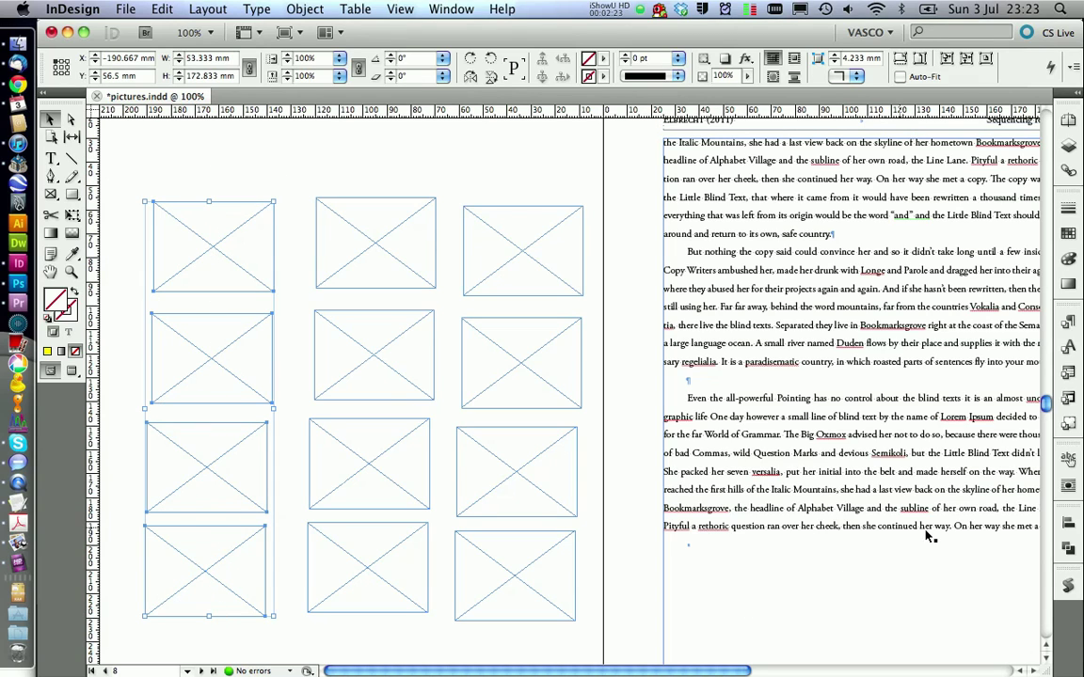
left_click(1067, 524)
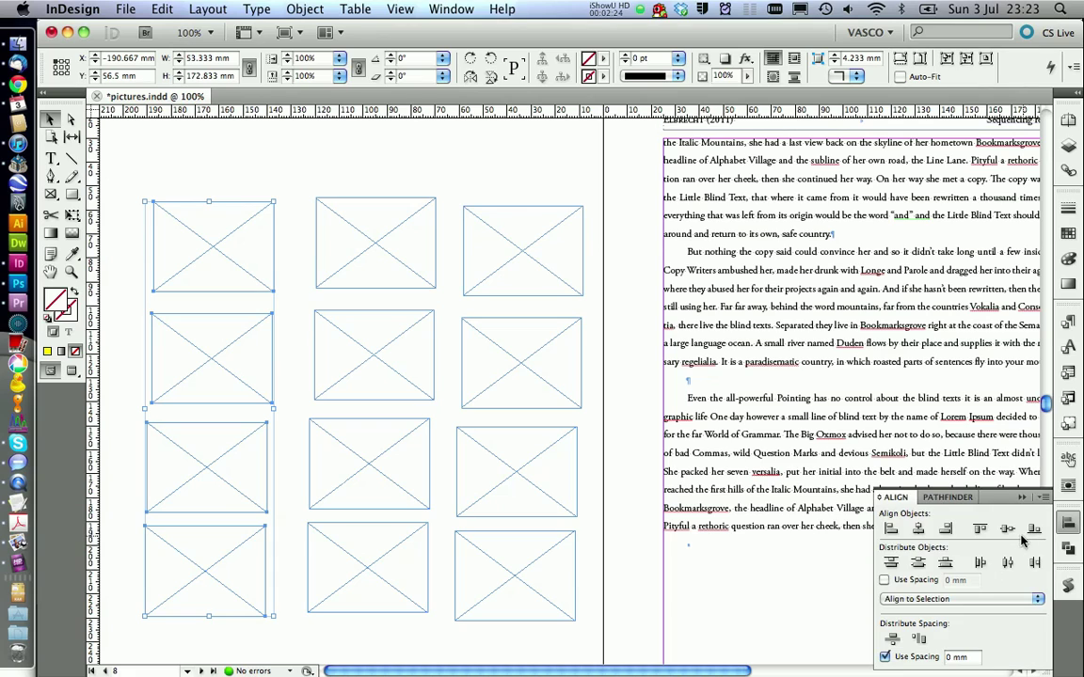
left_click(891, 528)
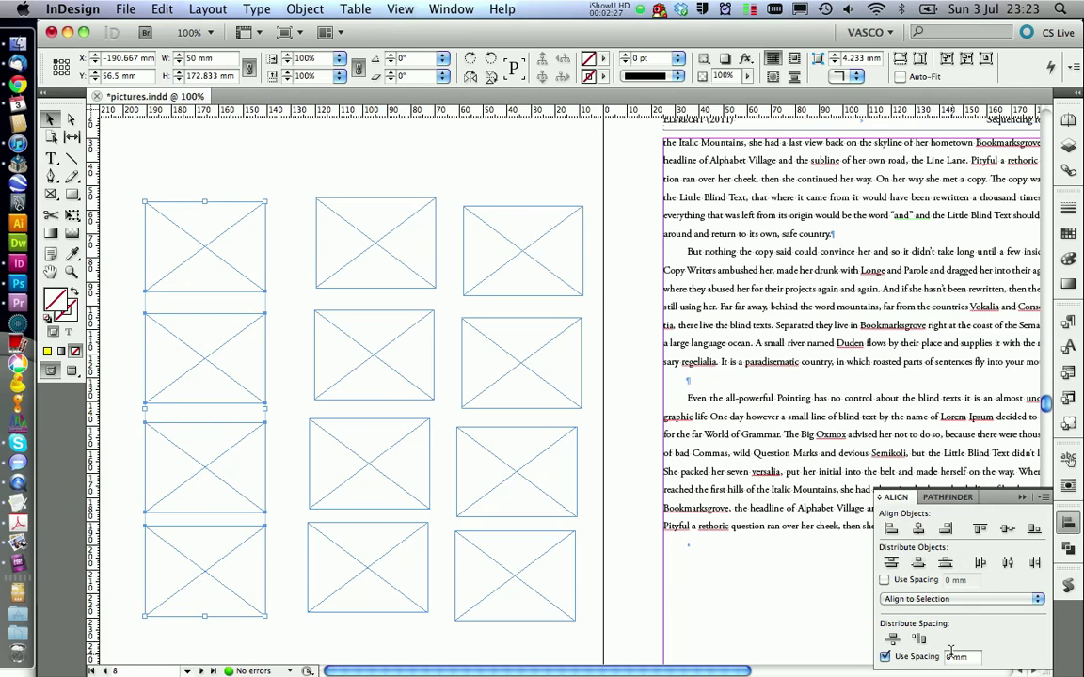
left_click(892, 639)
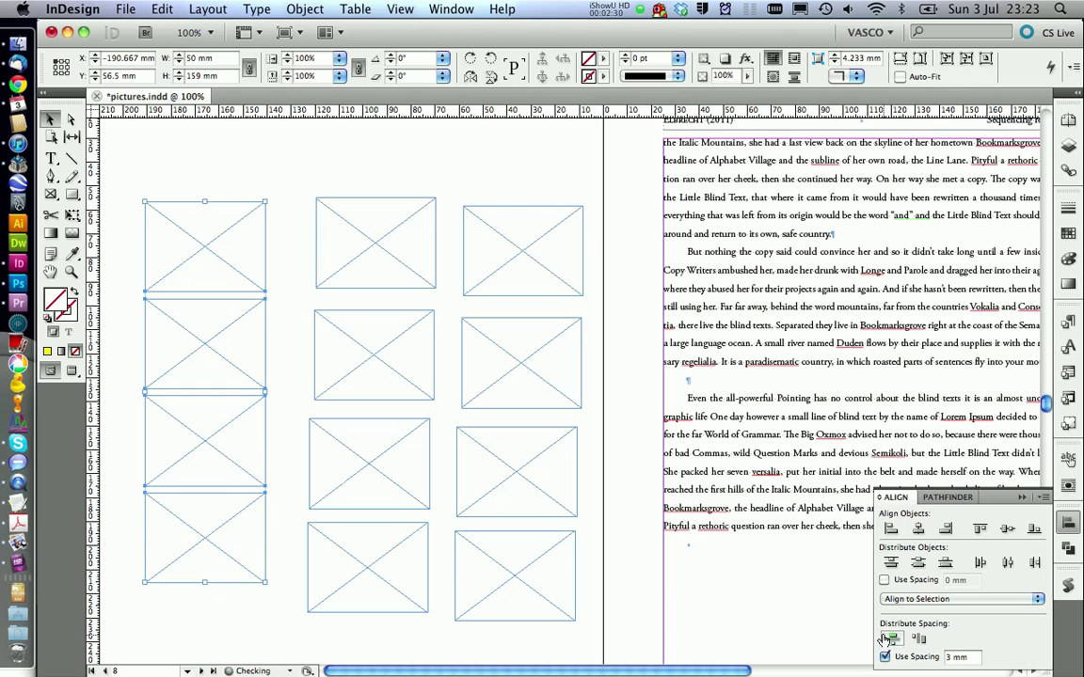
right_click(209, 348)
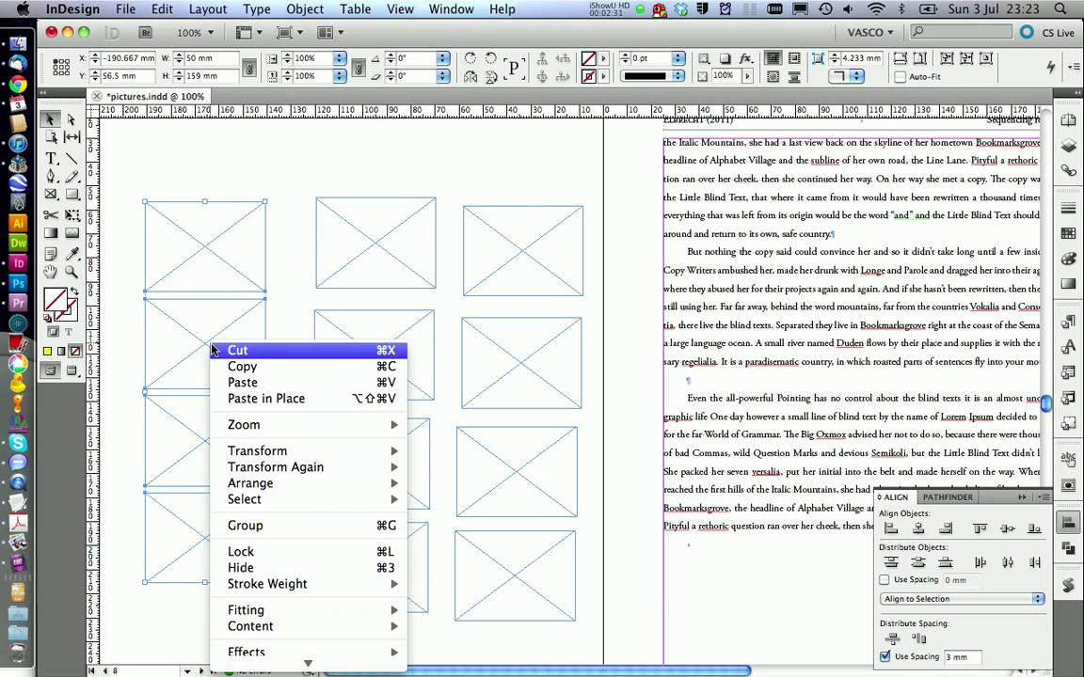
left_click(266, 526)
Left-align the middle column's four frames with 3 mm vertical spacing and group them.
left_click_drag(269, 177, 376, 541)
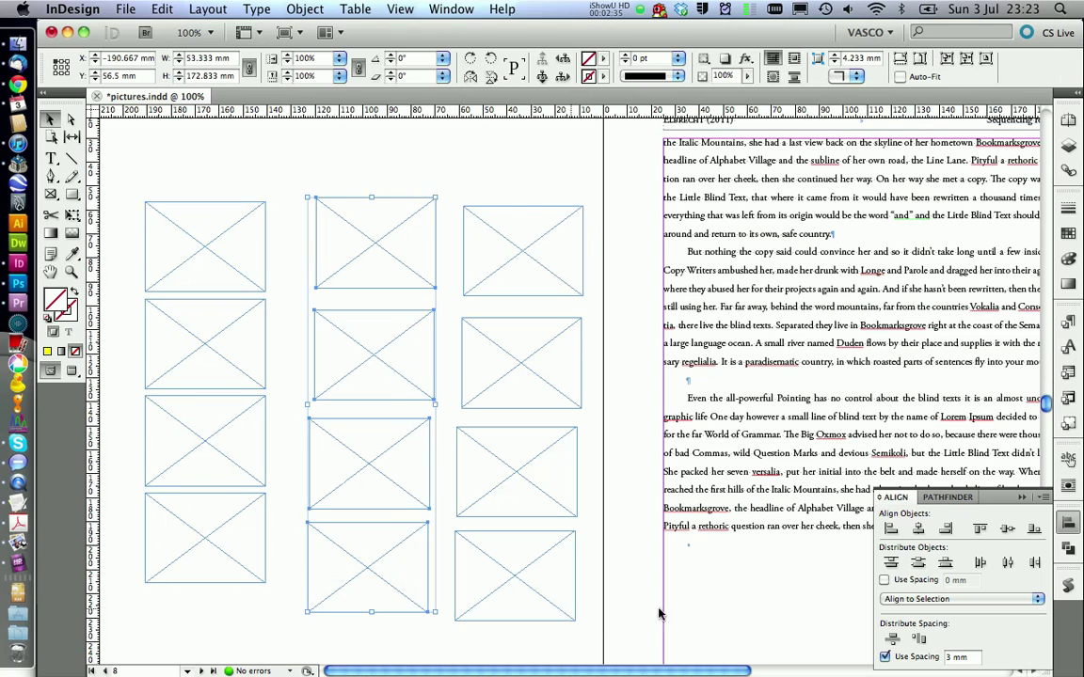
left_click(891, 529)
left_click(892, 639)
right_click(385, 332)
left_click(438, 519)
Left-align the third column's four frames with 3 mm vertical spacing and group them.
left_click_drag(456, 186, 556, 555)
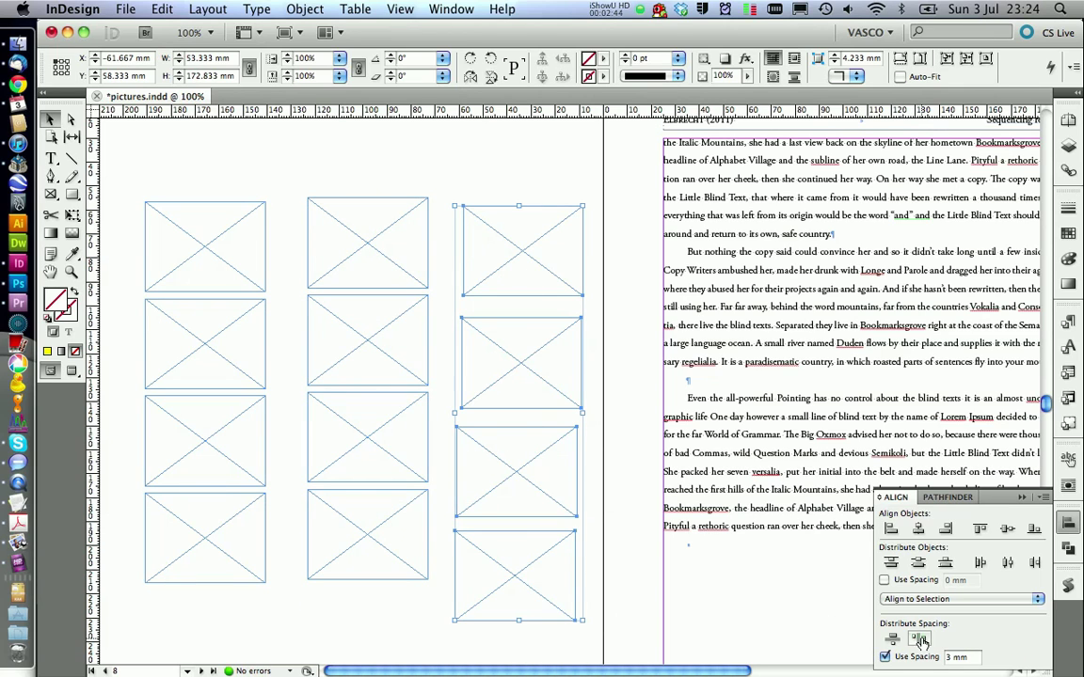
left_click(920, 641)
right_click(503, 329)
left_click(512, 515)
left_click(455, 165)
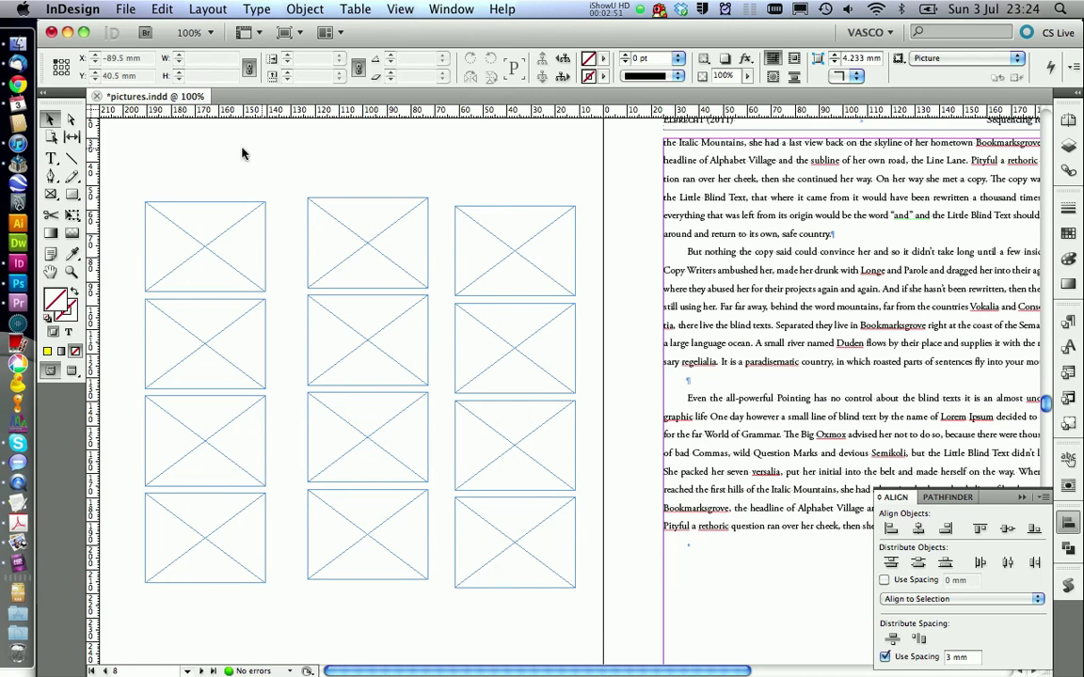
Distribute the three column groups horizontally with 3 mm spacing and align their top edges.
left_click_drag(138, 134, 465, 313)
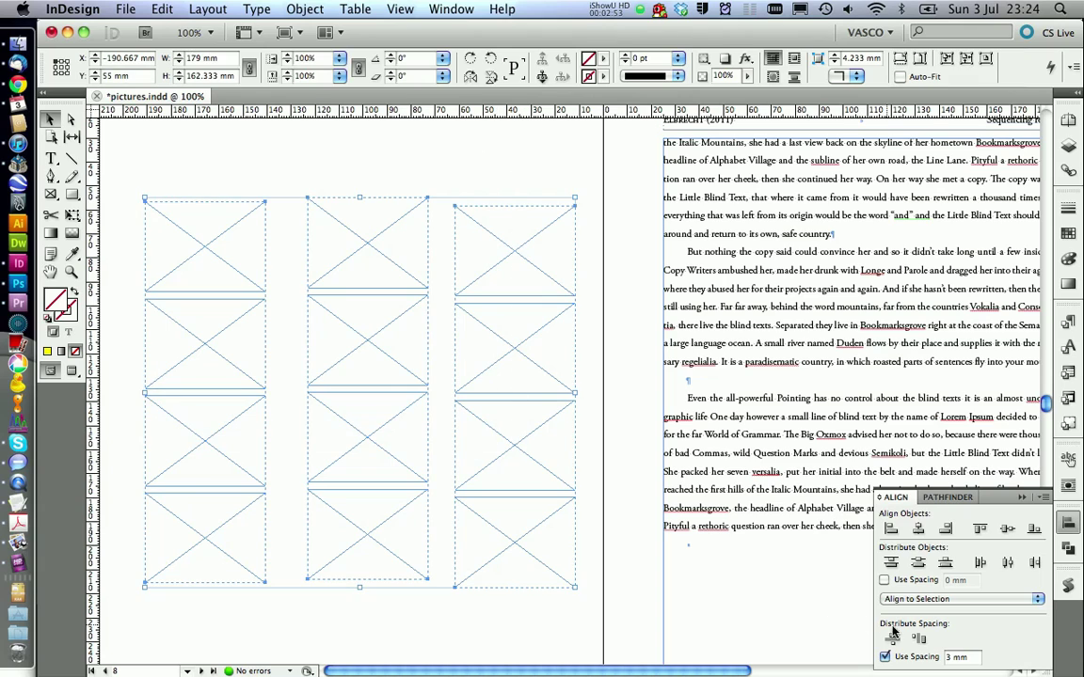
left_click(923, 640)
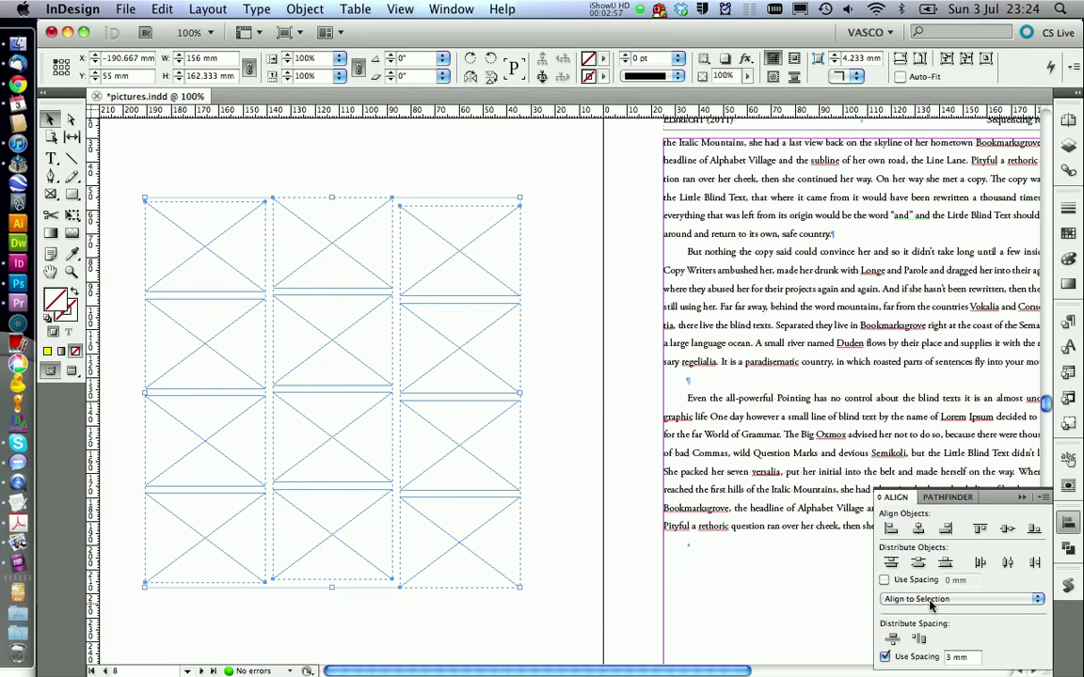
left_click(981, 530)
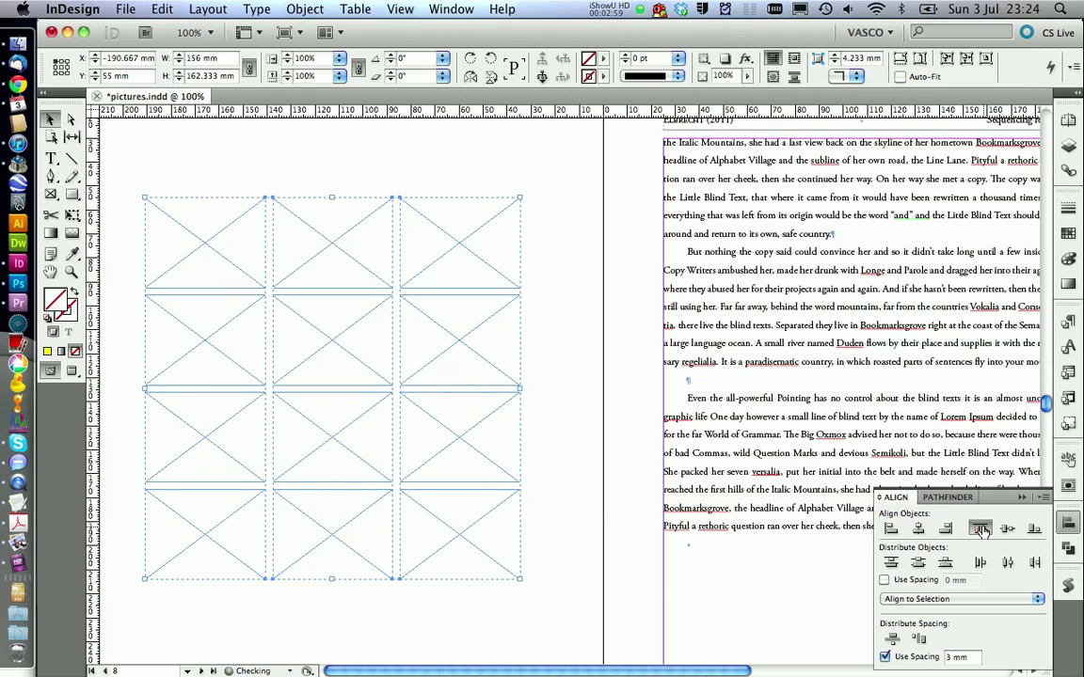
left_click(553, 282)
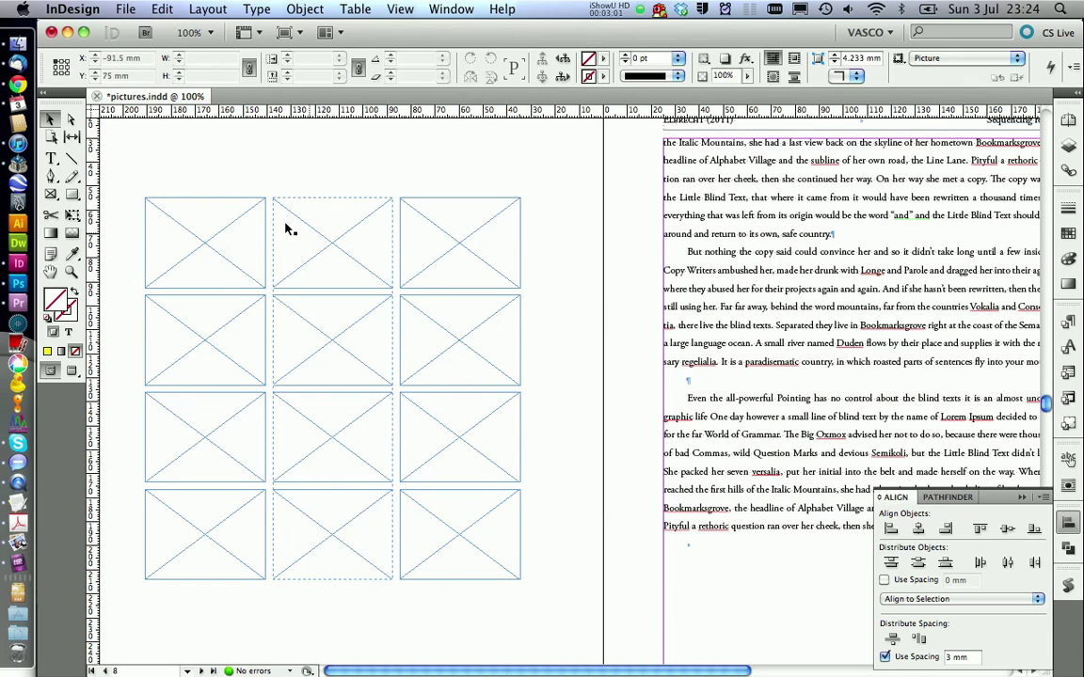
Ungroup the three columns so all twelve frames are separate, and close the alignment options.
left_click(206, 223)
right_click(206, 218)
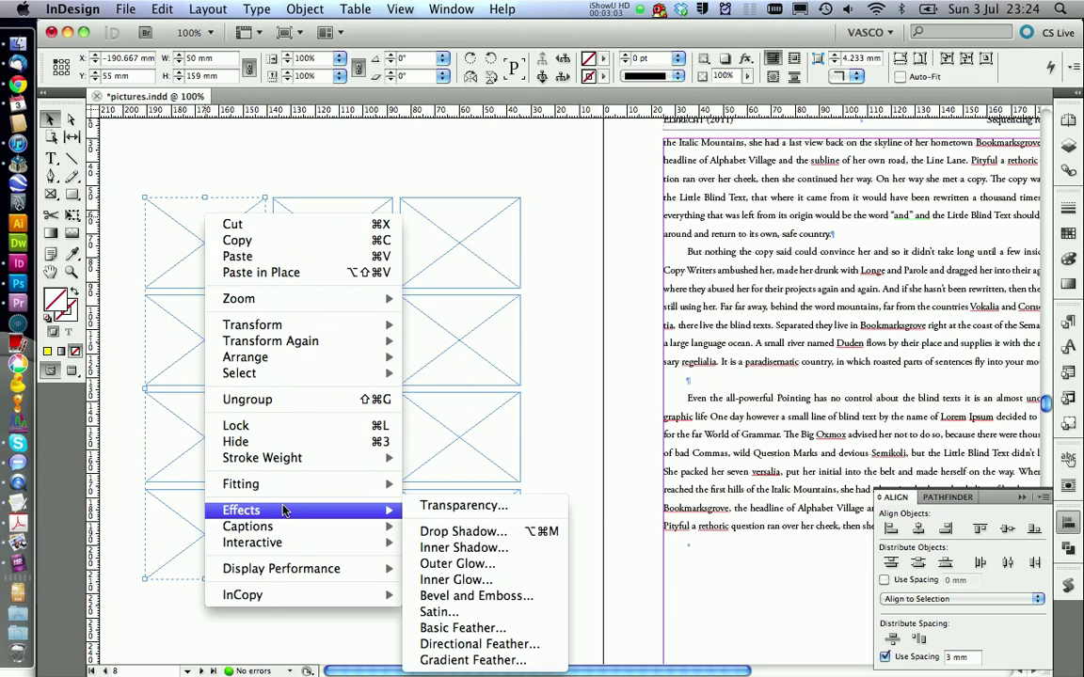
left_click(282, 399)
left_click(311, 240)
right_click(328, 299)
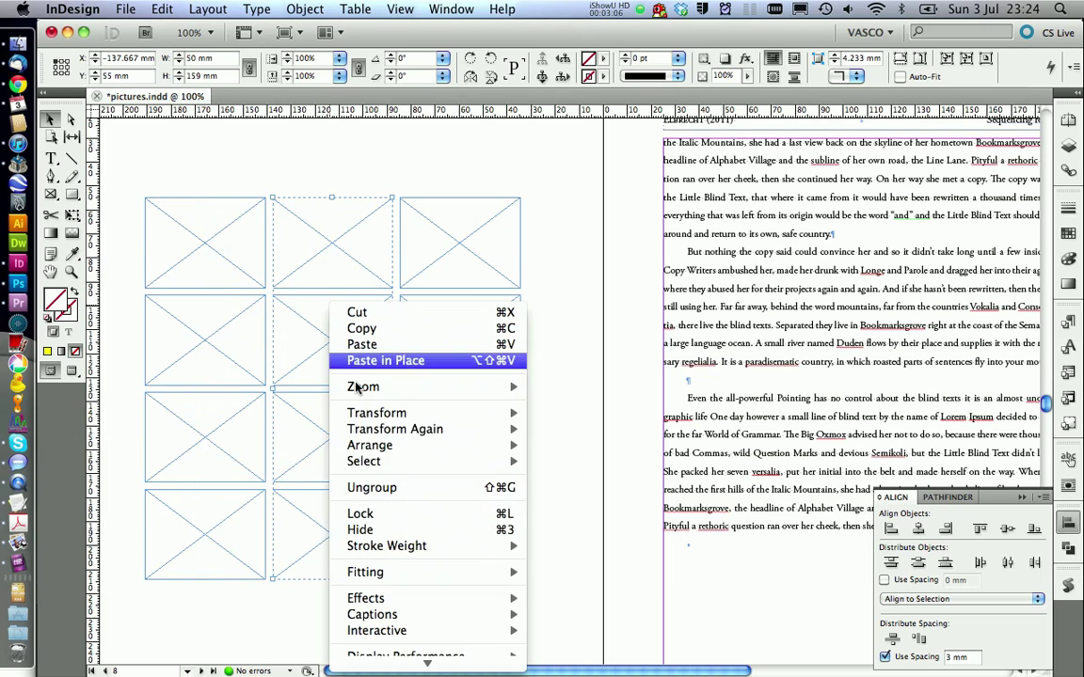
left_click(369, 487)
left_click(414, 199)
right_click(462, 357)
left_click(514, 549)
left_click(552, 384)
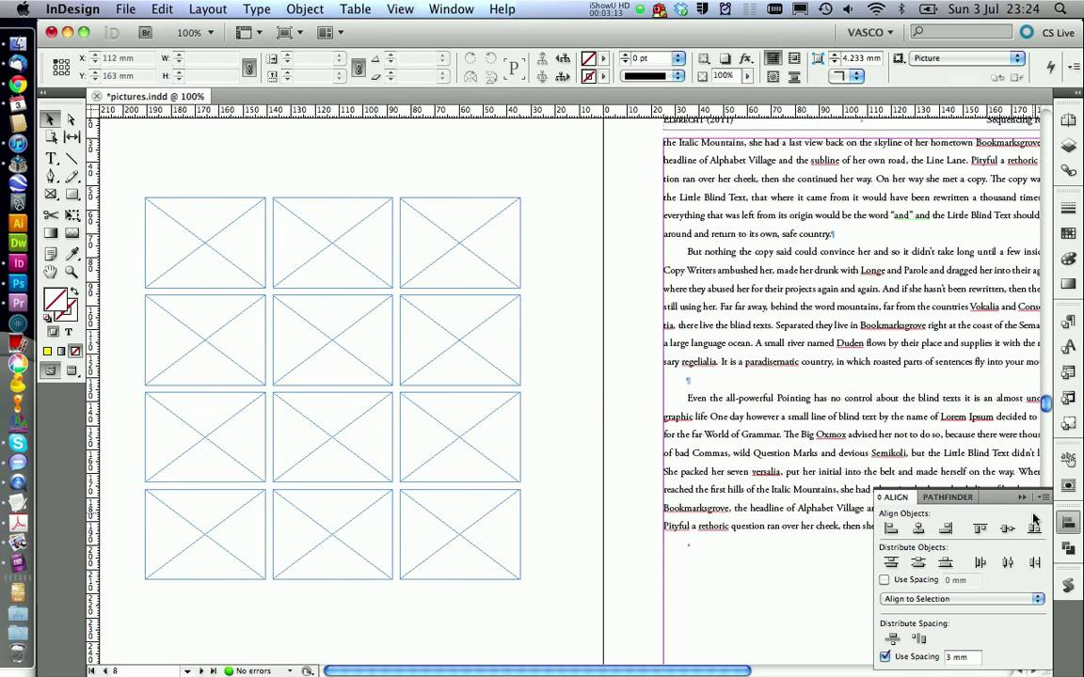
left_click(1067, 523)
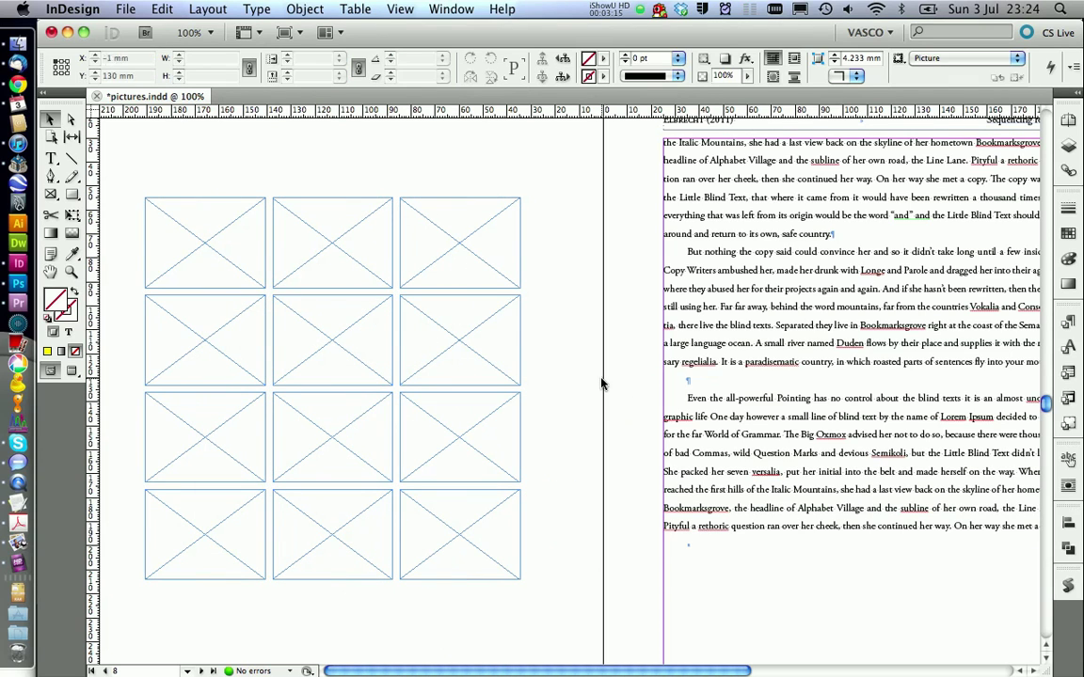
Load the twelve plant pictures from Finder and place the first three in the top row of frames.
left_click(18, 44)
left_click_drag(741, 478, 282, 184)
left_click(226, 238)
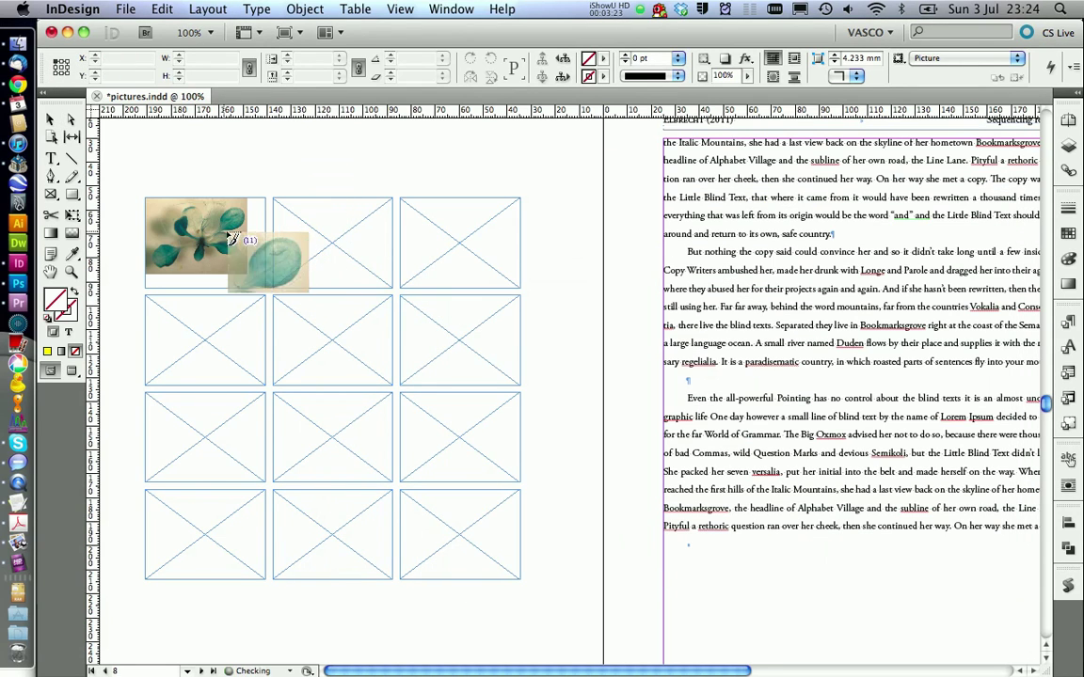
left_click(447, 246)
left_click(301, 235)
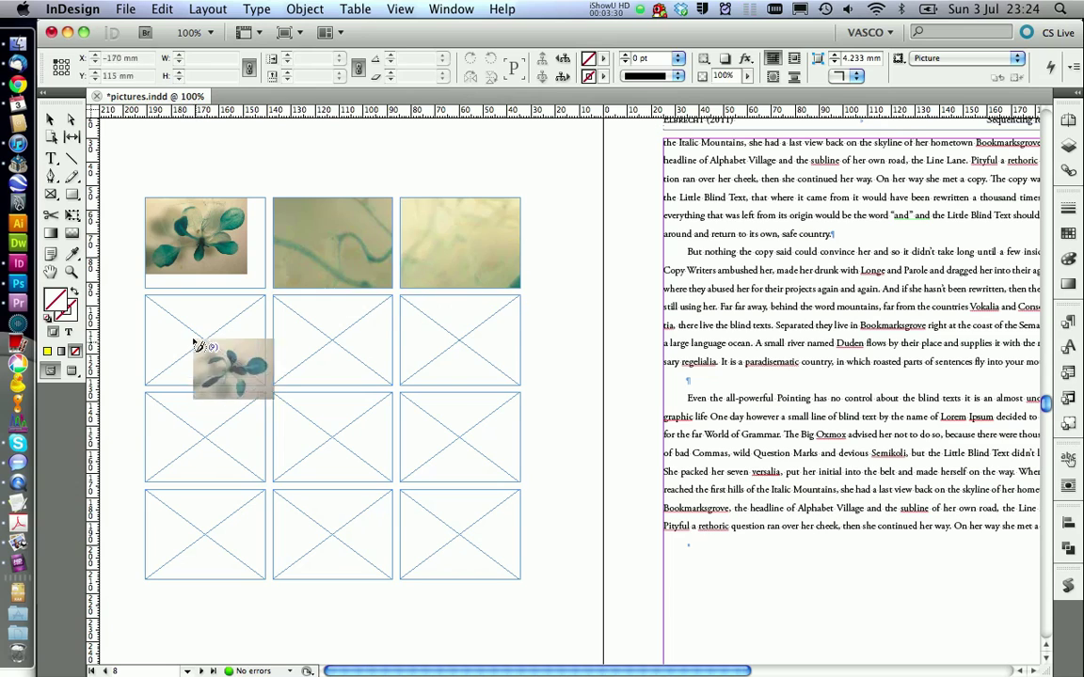
Place the remaining nine plant pictures in the frames of the second, third and fourth rows.
left_click(193, 334)
left_click(297, 320)
left_click(414, 338)
left_click(226, 428)
left_click(339, 430)
left_click(438, 428)
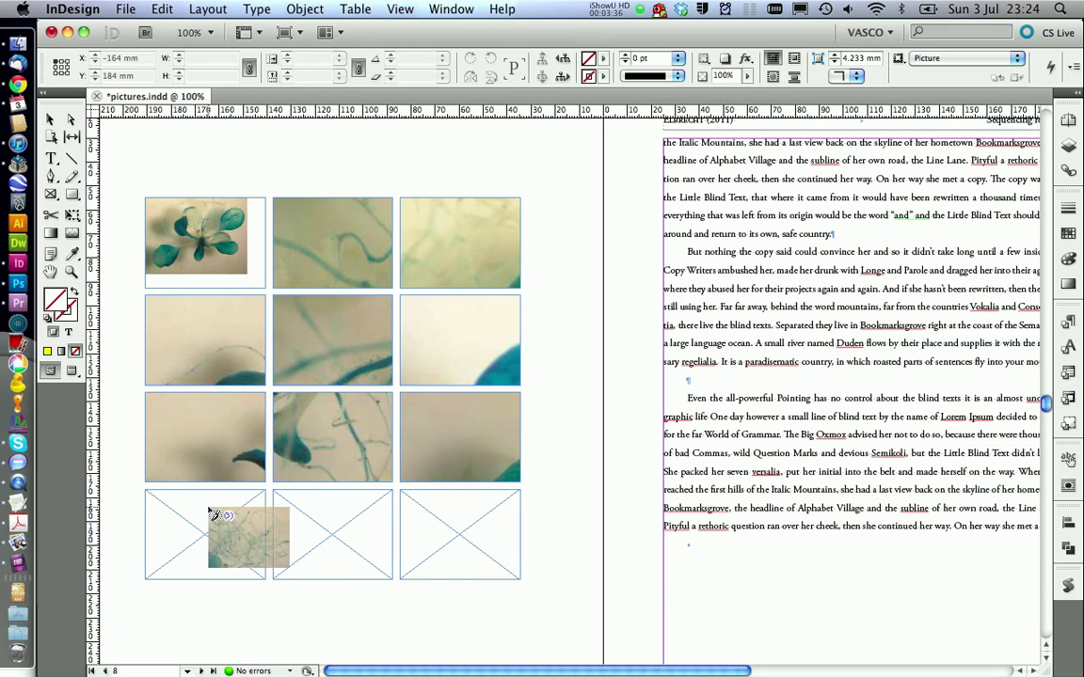
left_click(221, 513)
left_click(320, 523)
left_click(432, 522)
Fit all twelve pictures to their frames with Fill frame proportionally.
left_click_drag(380, 462, 466, 590)
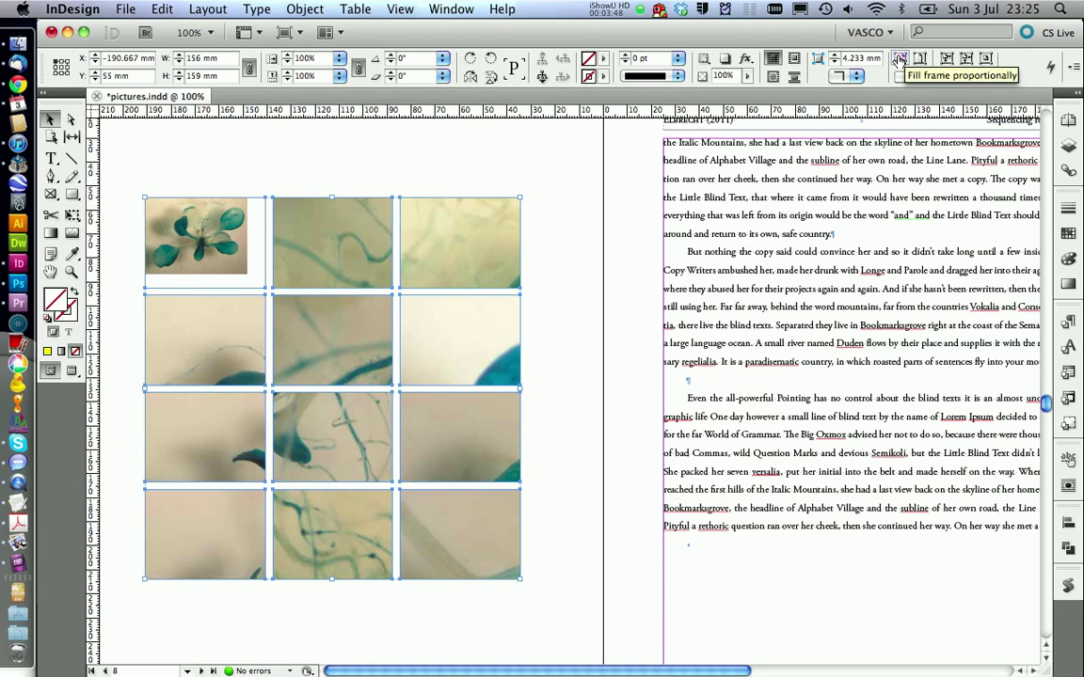
left_click(899, 58)
left_click(580, 219)
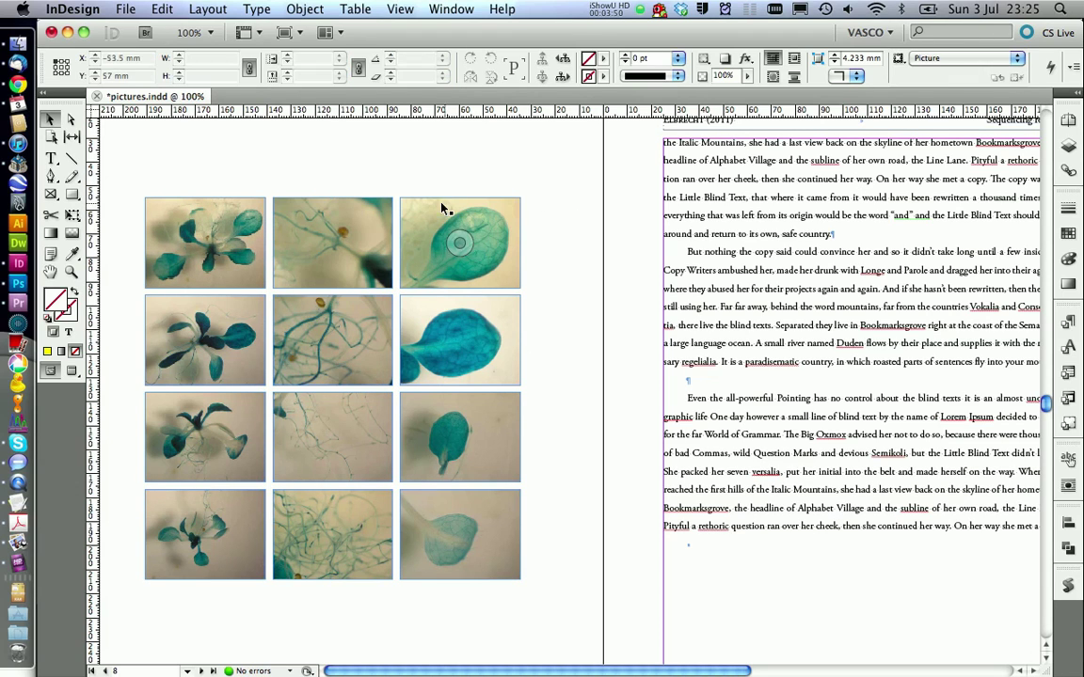
Rotate the leaf picture in the third row's last frame so its stem points left, and enlarge it to fill the frame.
left_click(457, 433)
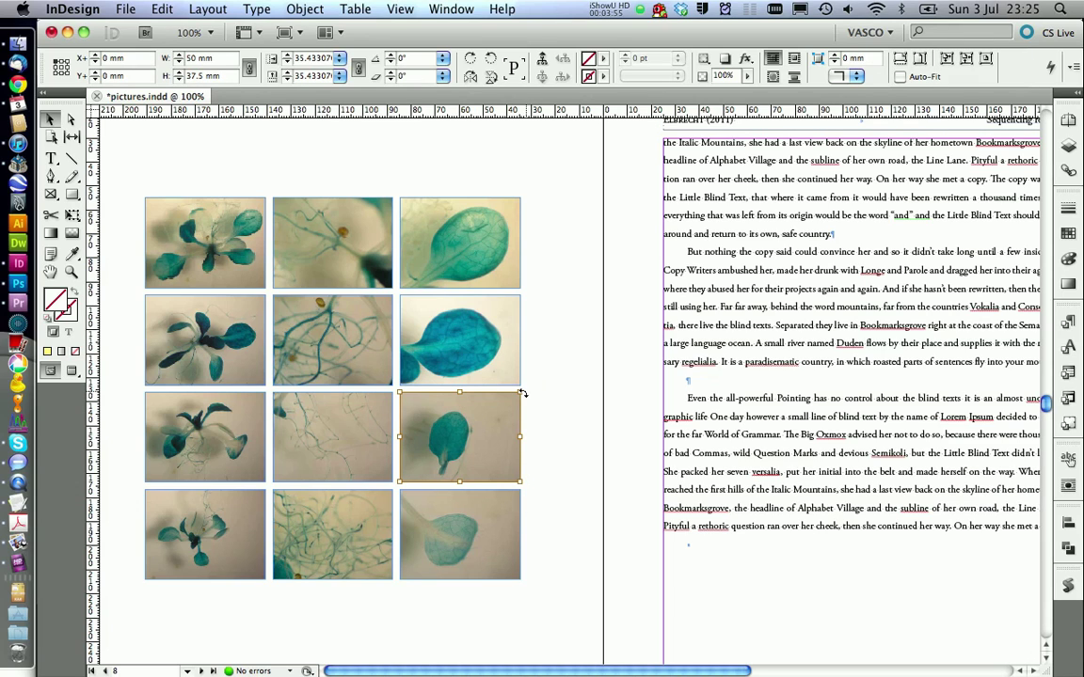
left_click_drag(523, 389, 548, 535)
left_click_drag(523, 355, 548, 368)
left_click(552, 392)
Rotate the plant picture in the fourth row's first frame by 180° and enlarge it to about 57 × 43 mm, repositioned within the frame.
left_click(205, 534)
left_click_drag(265, 579, 276, 594)
left_click_drag(288, 486, 141, 593)
left_click_drag(216, 547, 212, 538)
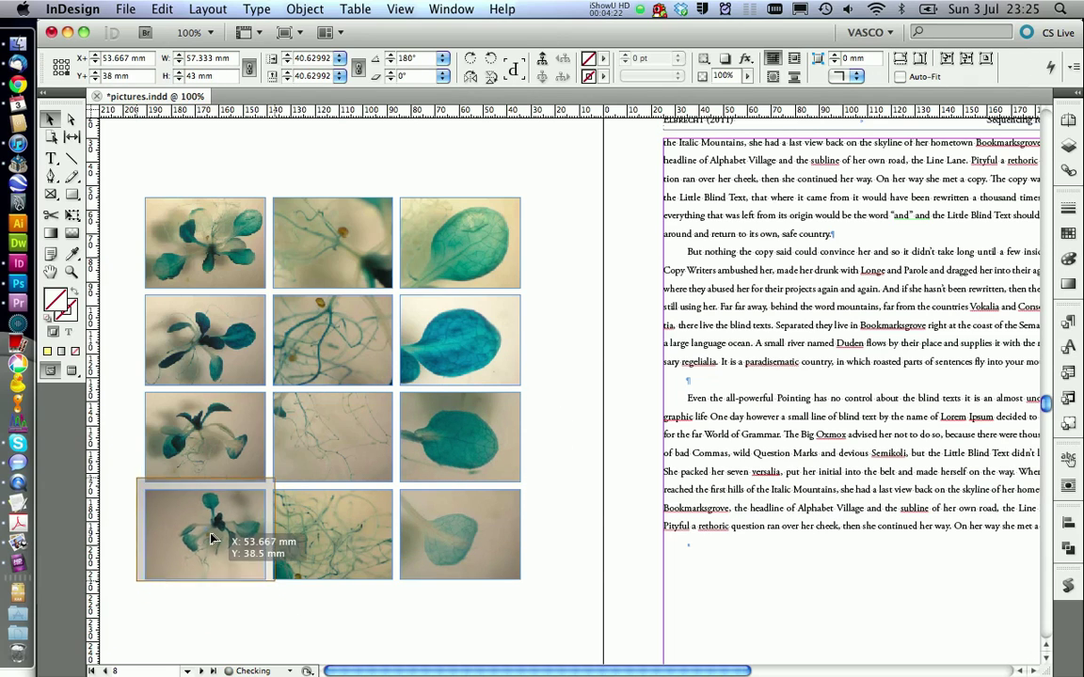
left_click(549, 344)
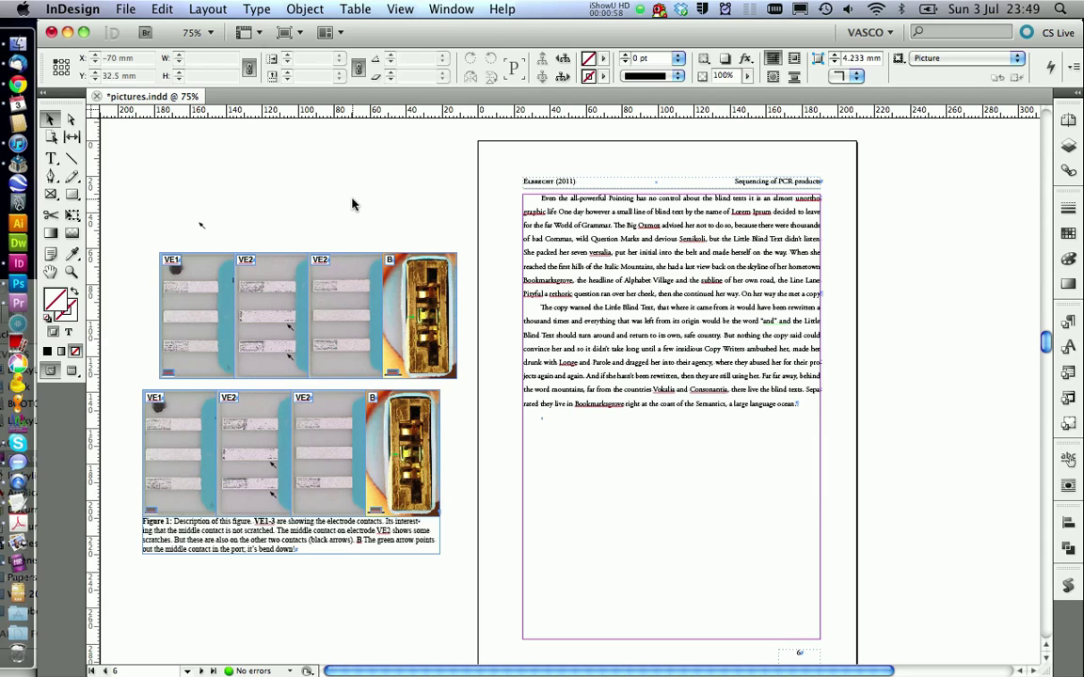
Copy the captioned electrode figure and paste it inline before the "Separated they live in Bookmarksgrove" paragraph of section 3.3 on page 5.
left_click(334, 549)
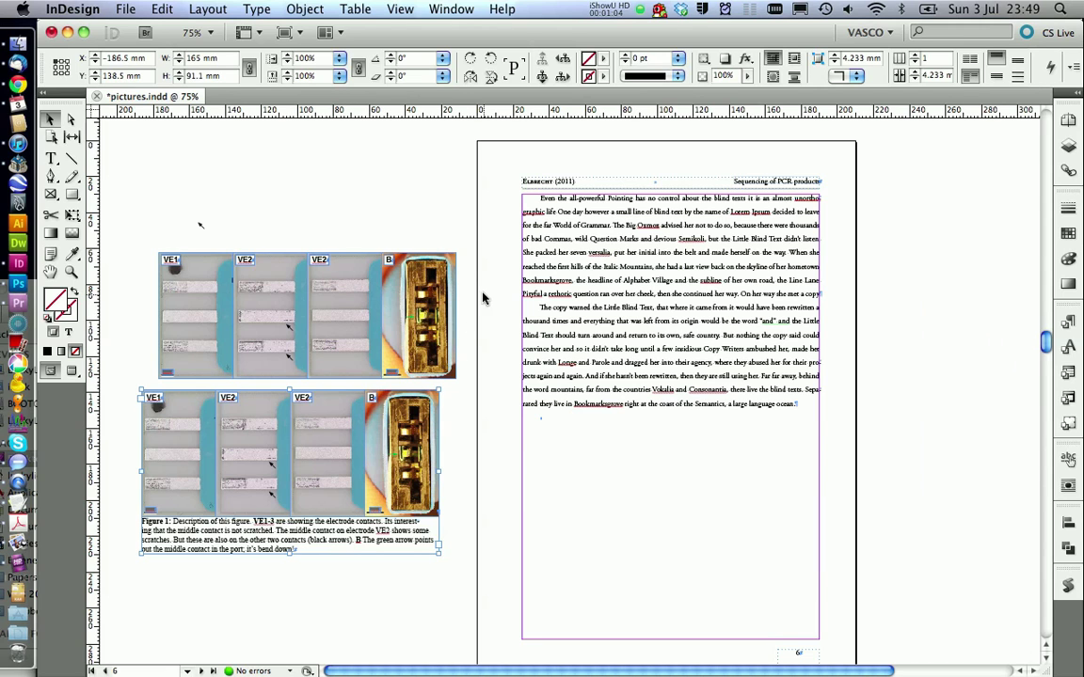
scroll(482, 299, "up", 15)
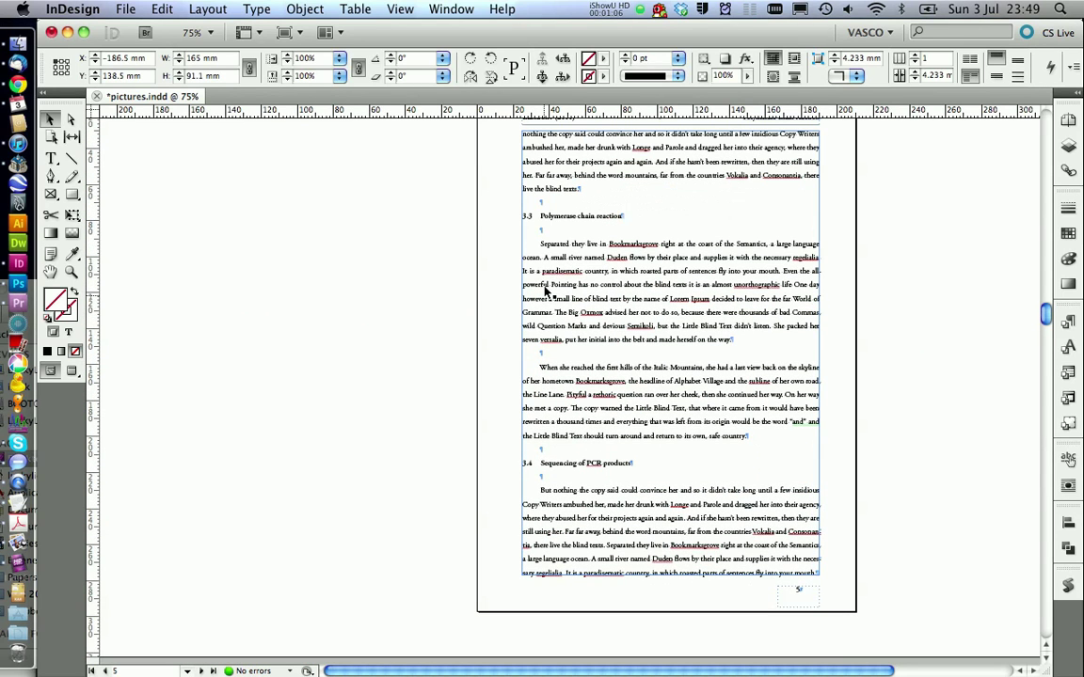
triple_click(543, 247)
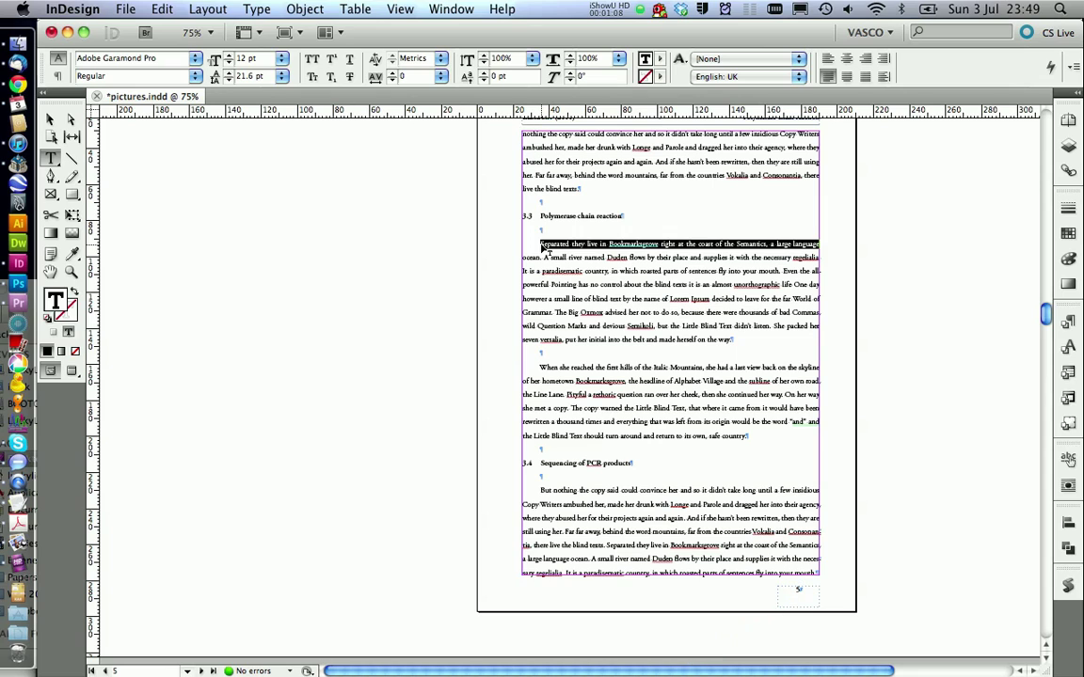
left_click(535, 243)
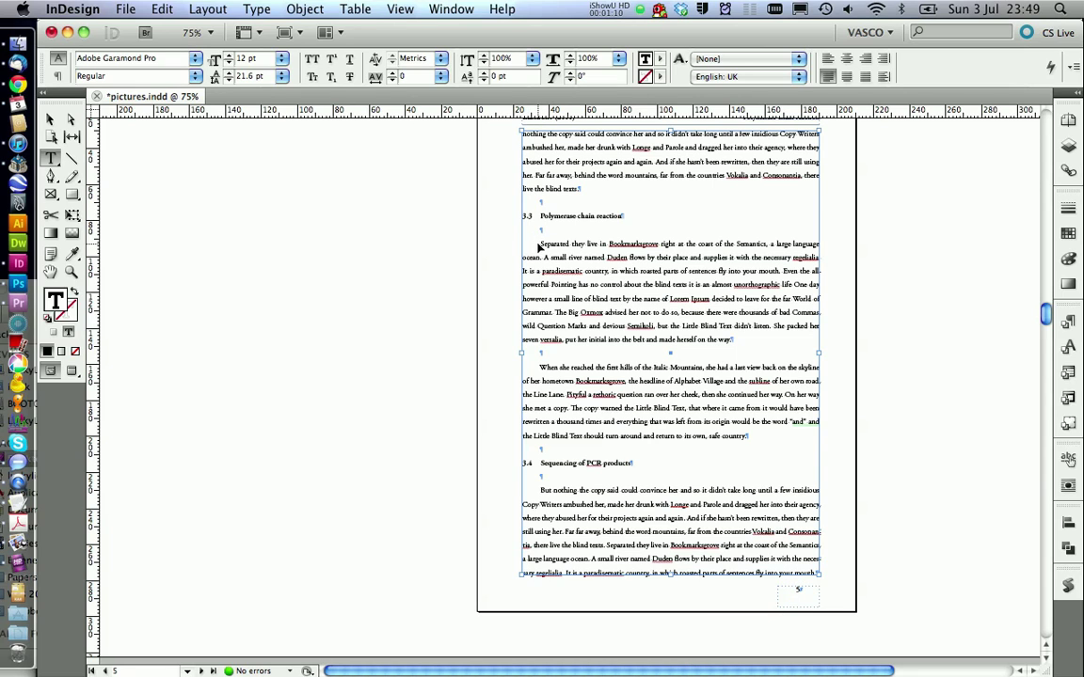
key("super+v")
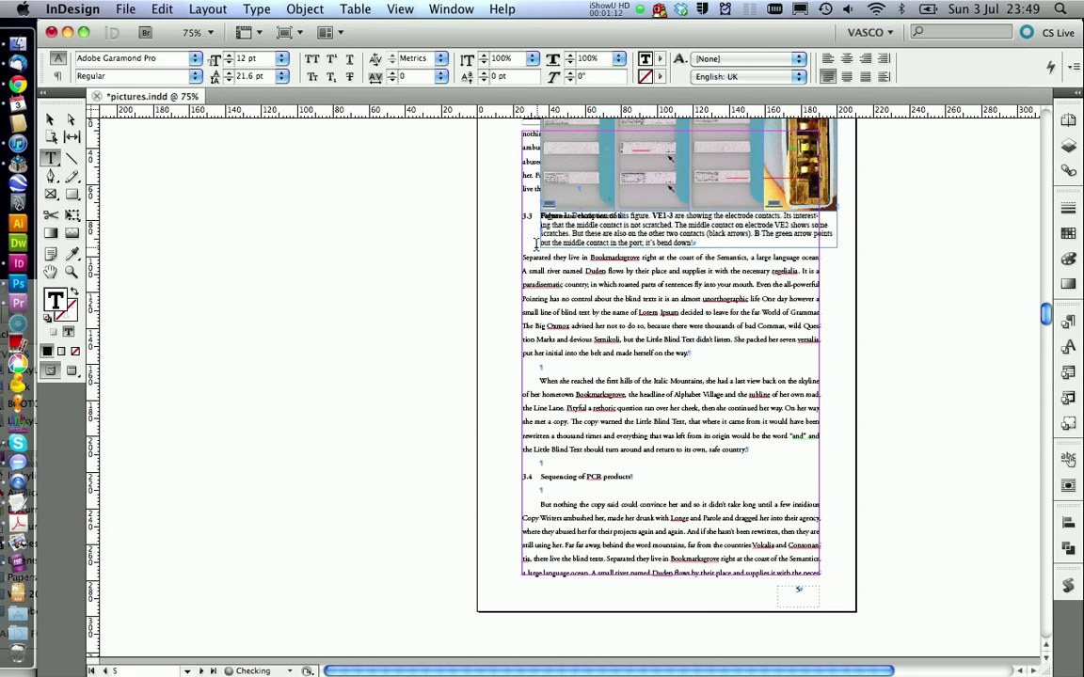
scroll(452, 273, "up", 4)
scroll(467, 283, "down", 2)
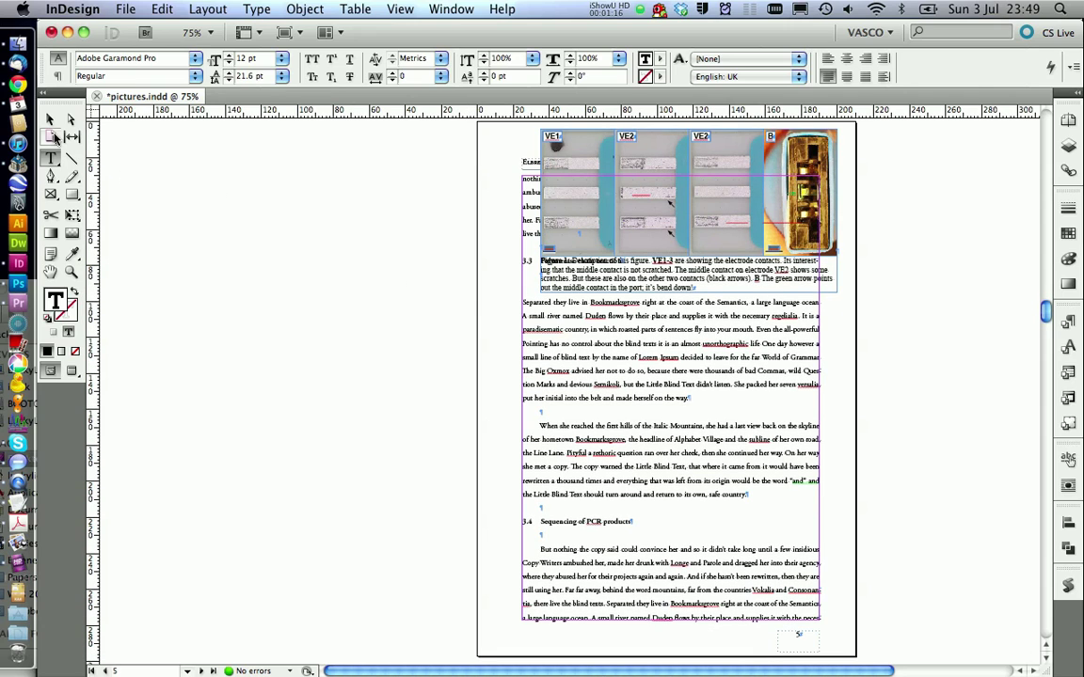
Open the Anchored Object Options of the pasted electrode figure on page 5 and set its position to Custom.
left_click(51, 121)
left_click(786, 289)
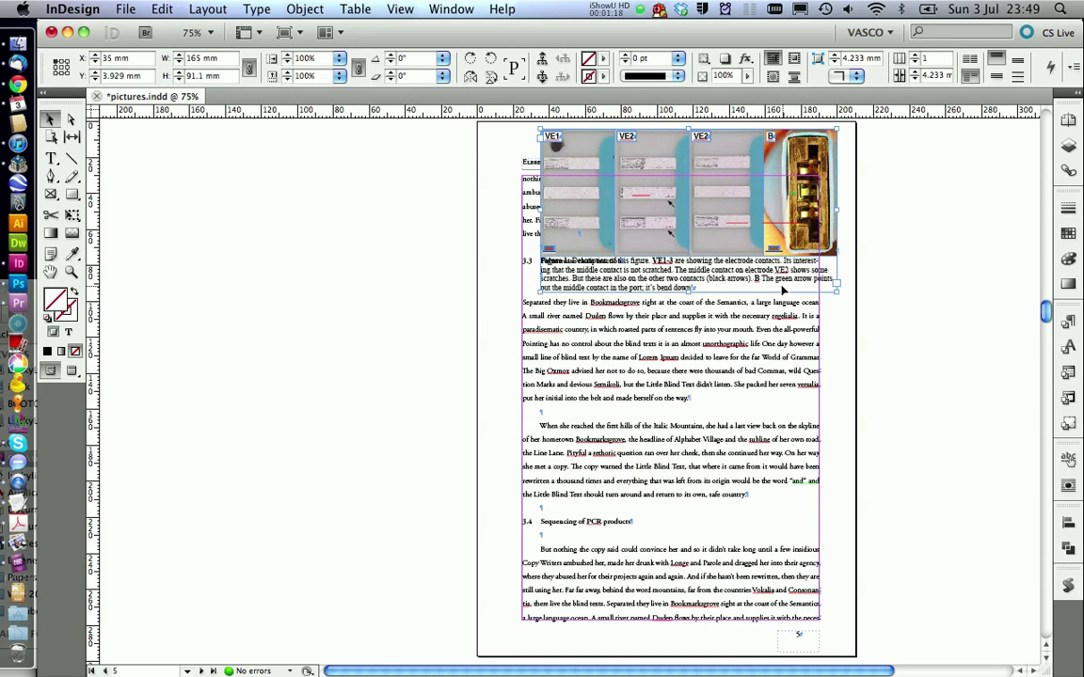
right_click(784, 285)
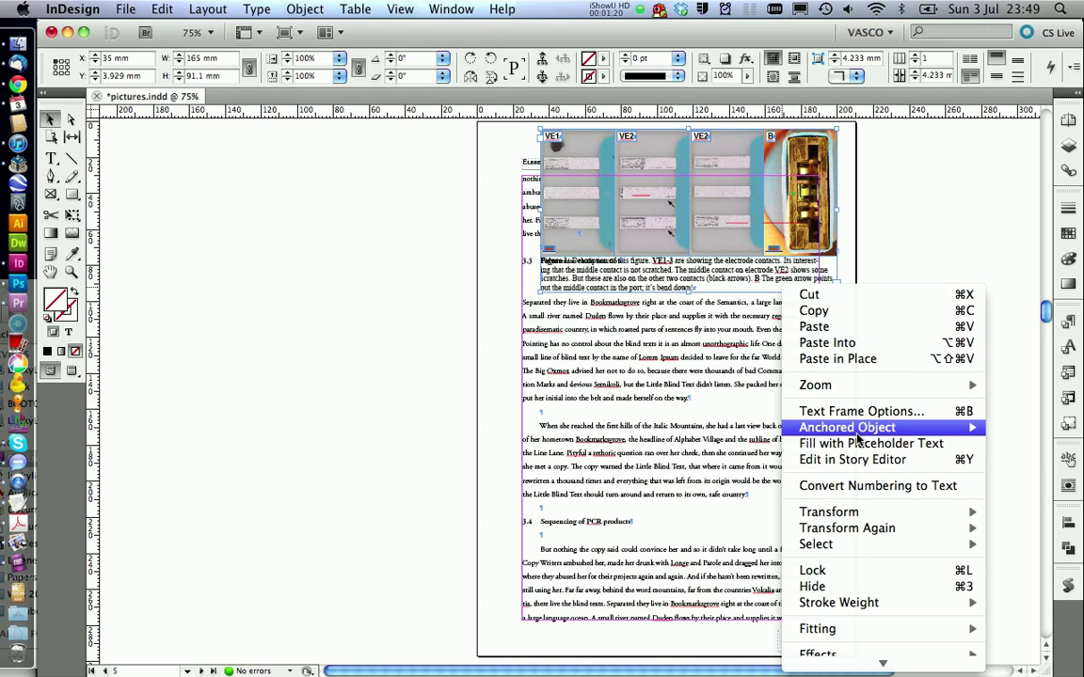
mouse_move(858, 433)
left_click(1026, 429)
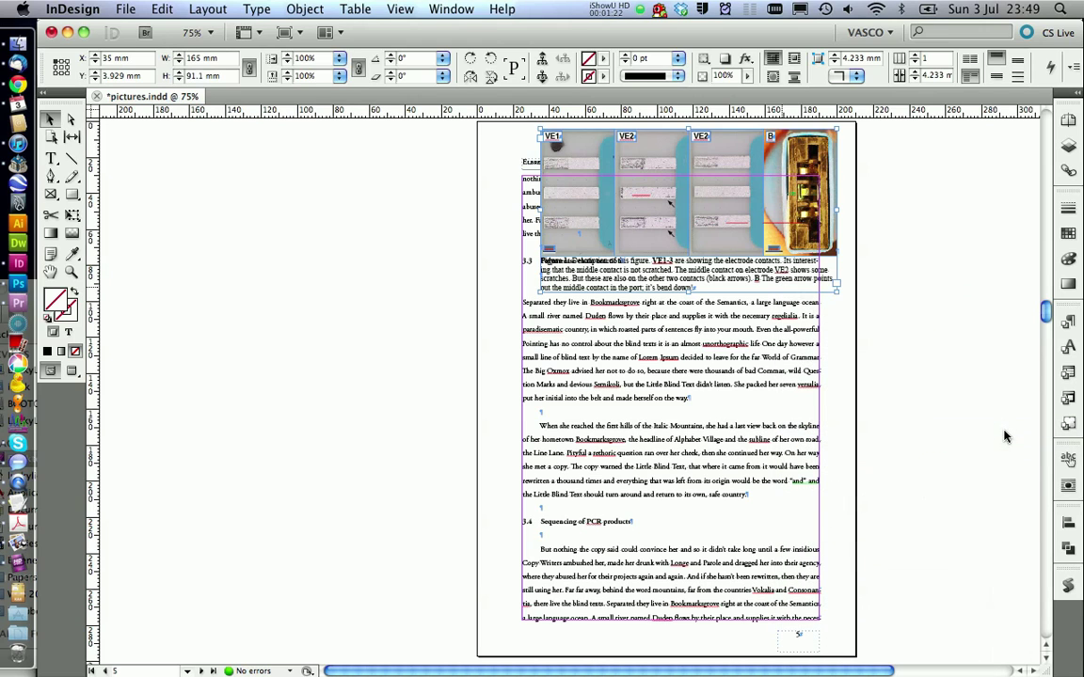
left_click(320, 178)
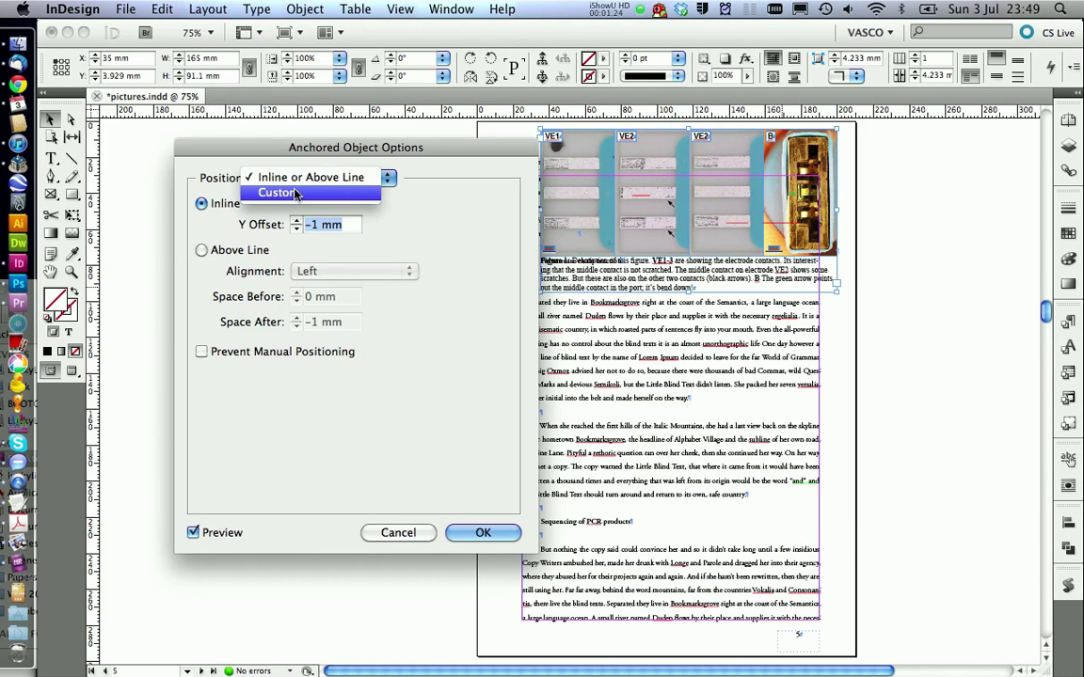
left_click(347, 188)
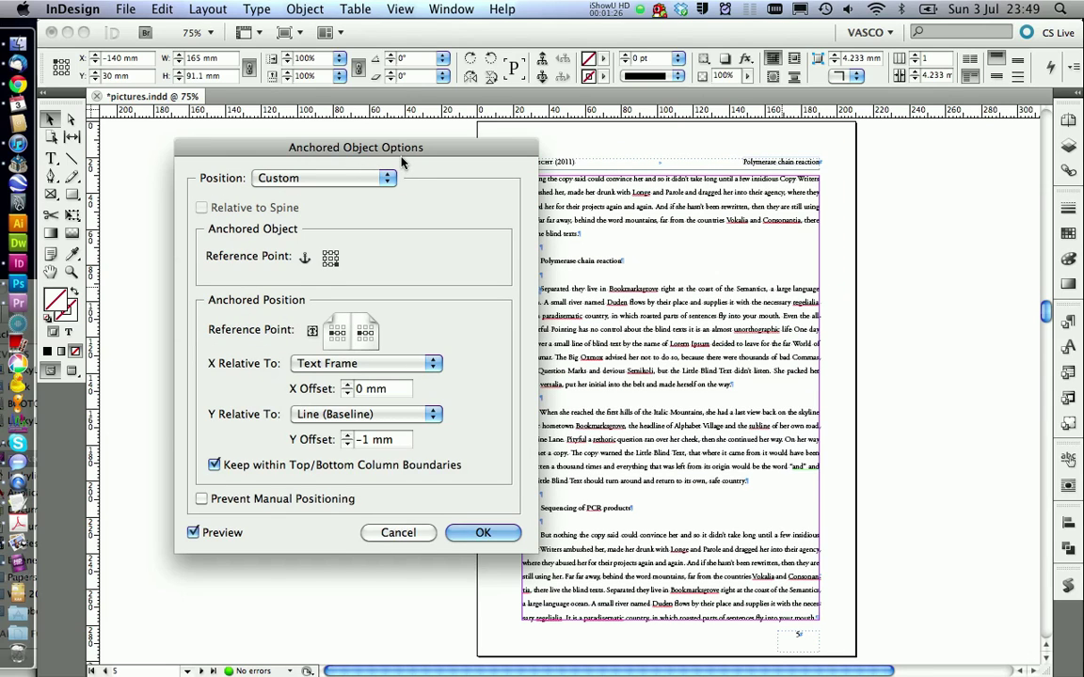
Anchor the electrode figure by its bottom-left reference point with Y relative to Text Frame, and apply the options.
left_click_drag(363, 149, 317, 173)
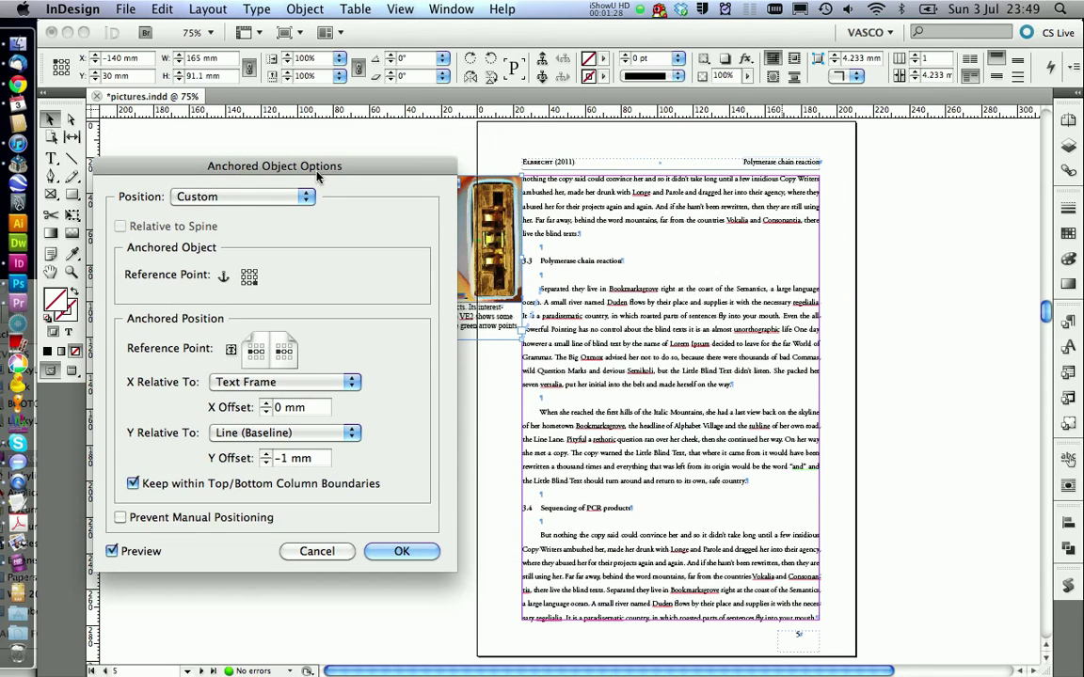
left_click(245, 274)
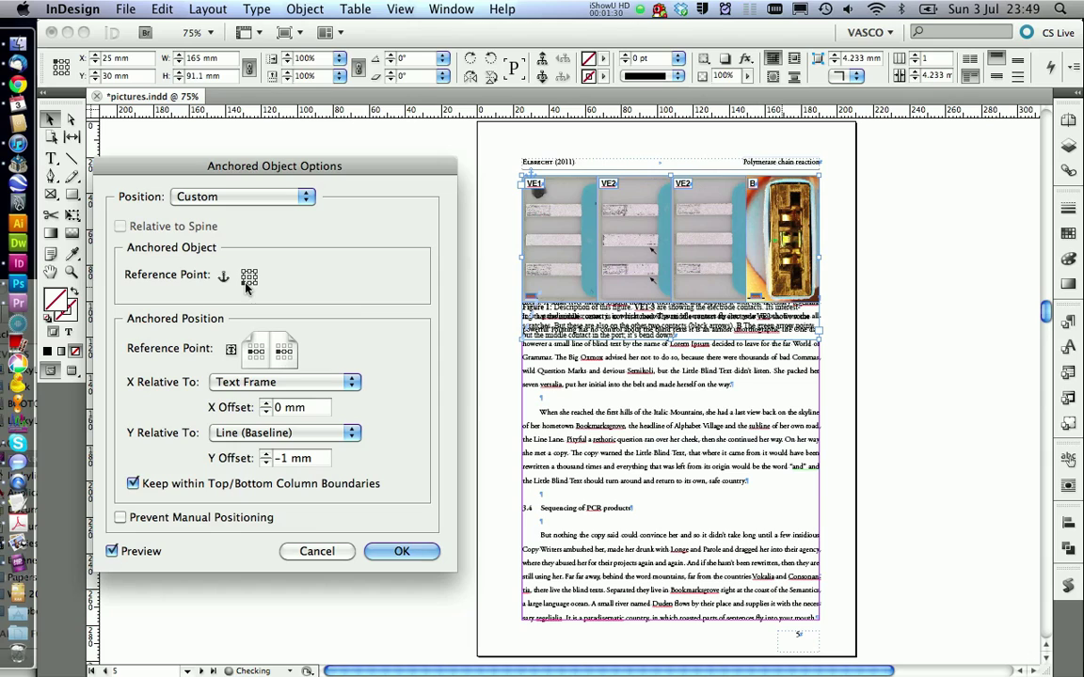
left_click(264, 433)
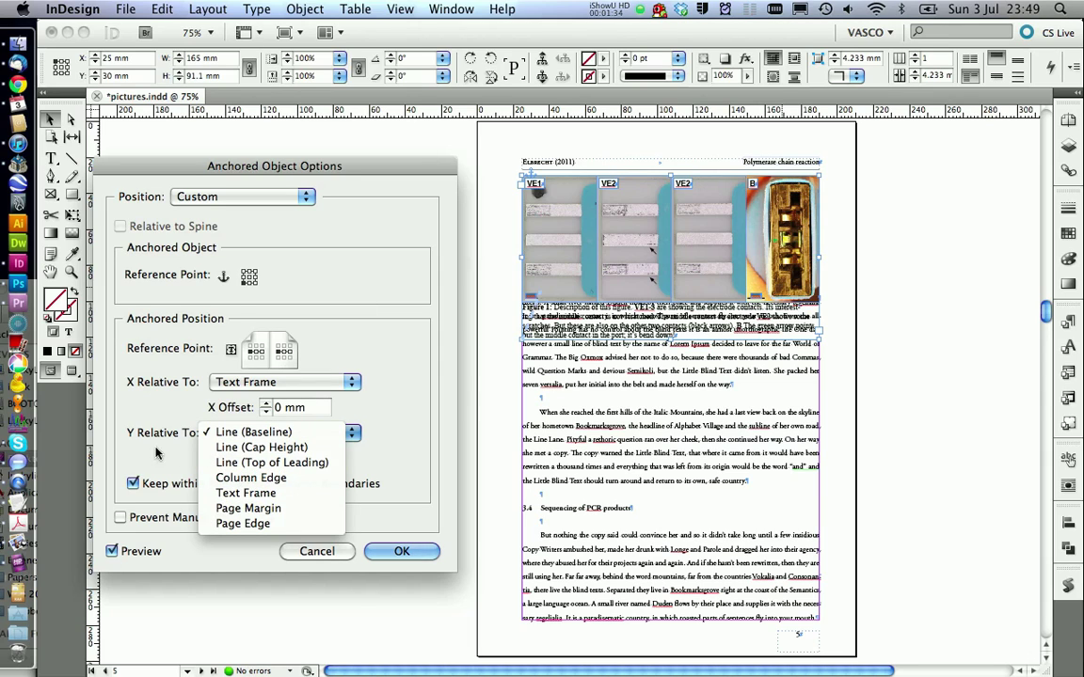
left_click(250, 493)
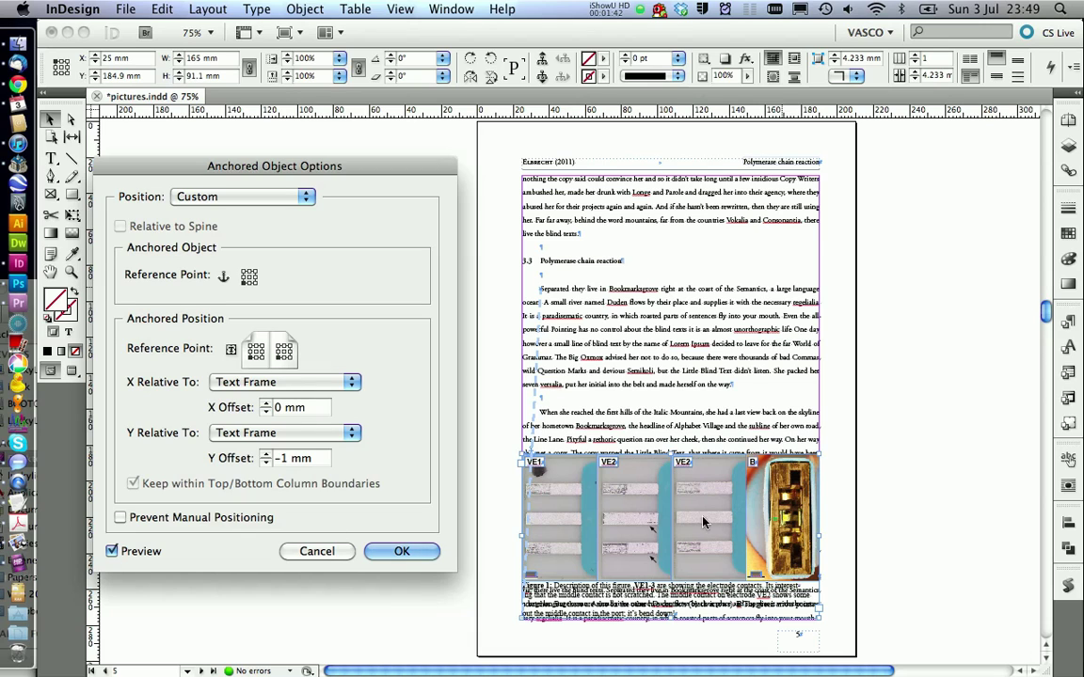
left_click(396, 555)
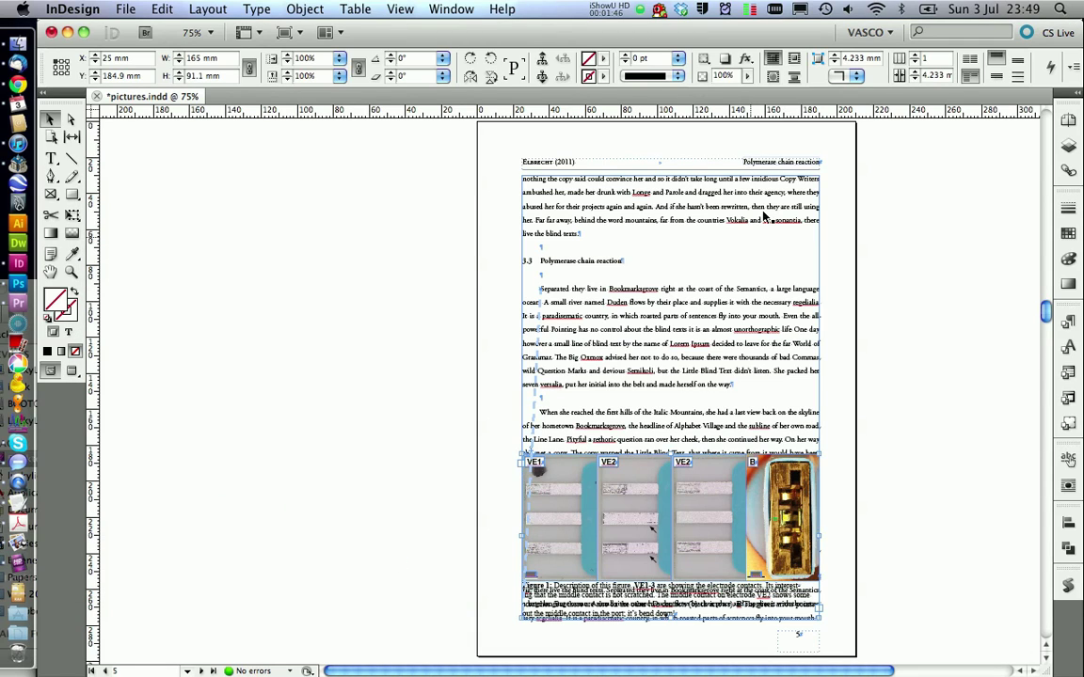
Set the electrode figure's text wrap to Jump object and nudge the figure down to Y 185.9 mm.
left_click(793, 78)
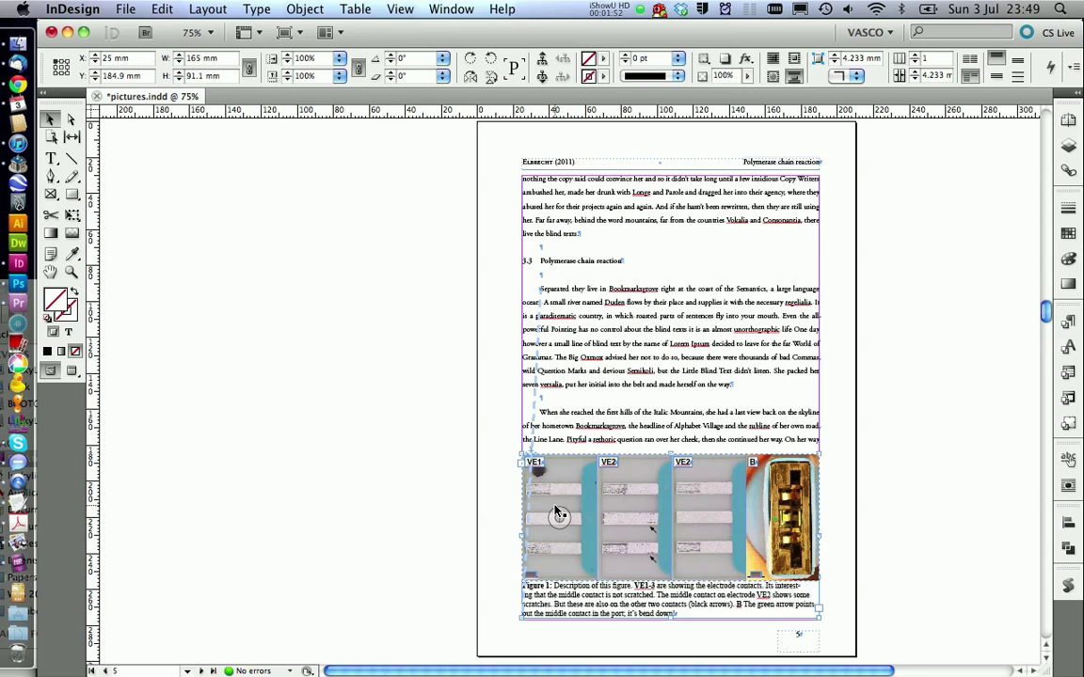
left_click(477, 543)
left_click(697, 619)
key("Down")
key("Down")
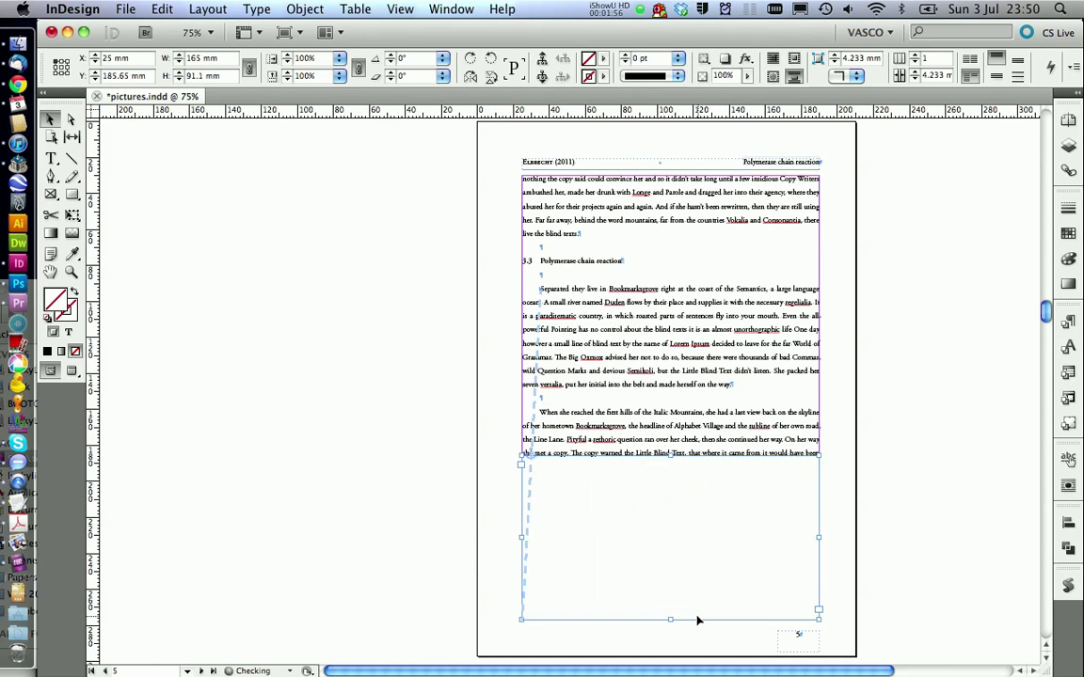
left_click(479, 609)
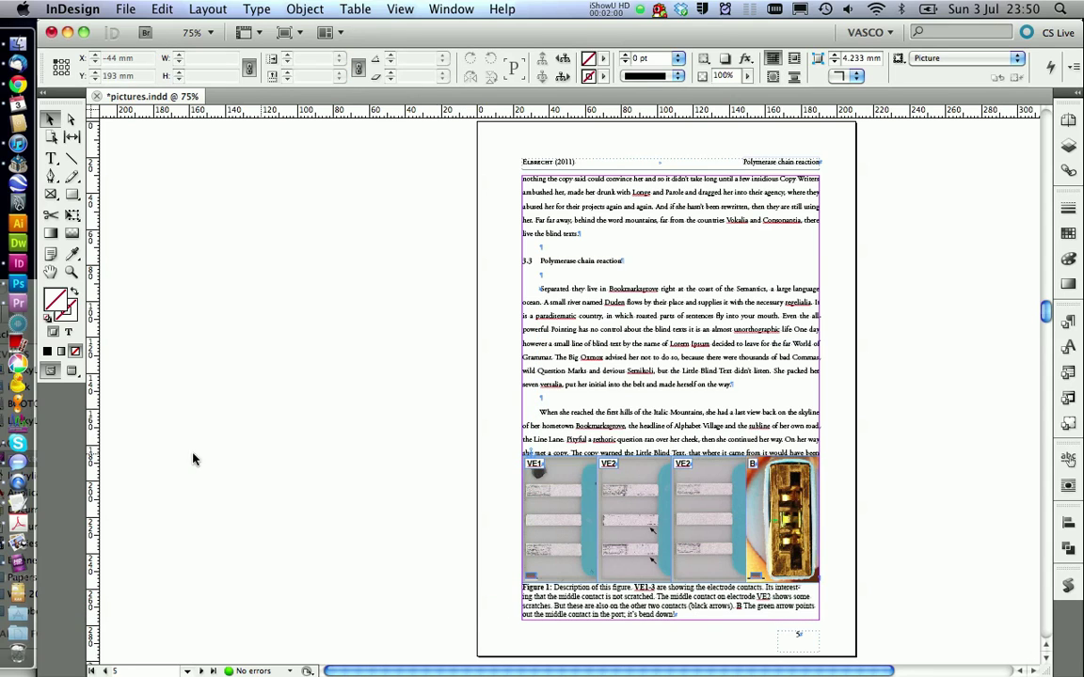
left_click(68, 273)
left_click_drag(347, 372, 924, 562)
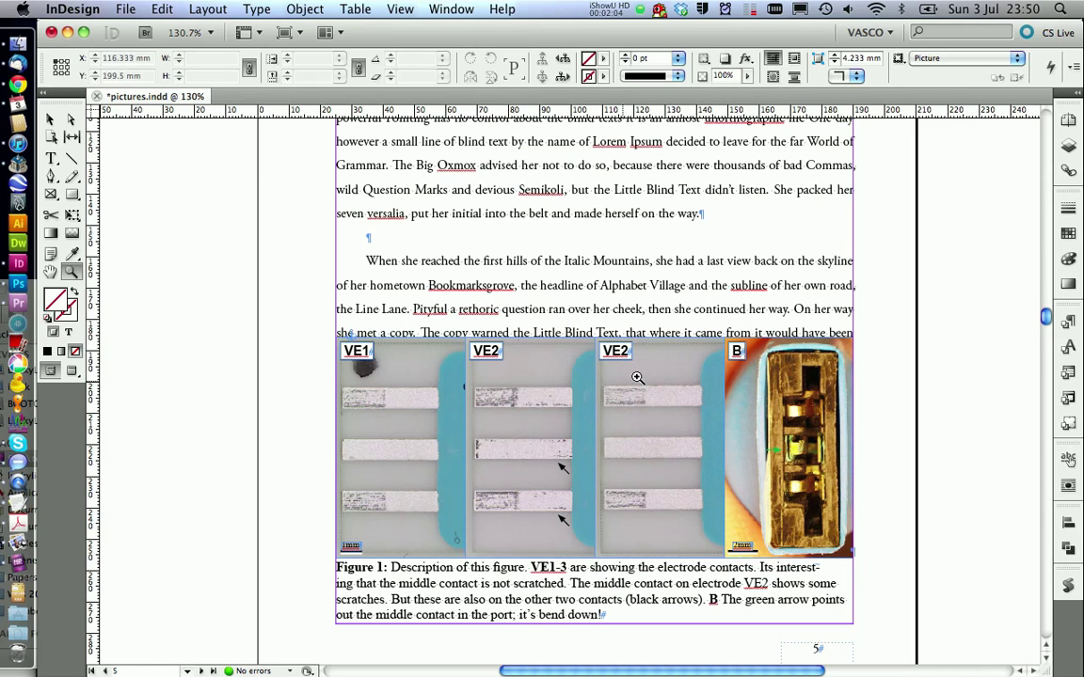
left_click(54, 121)
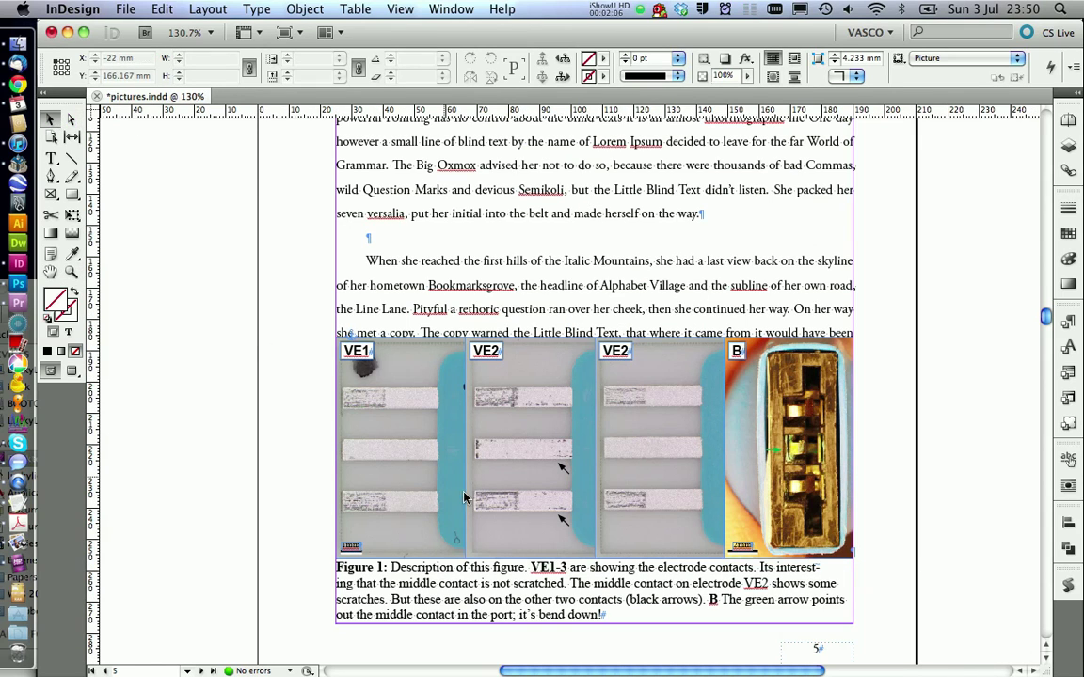
left_click(629, 621)
key("Down")
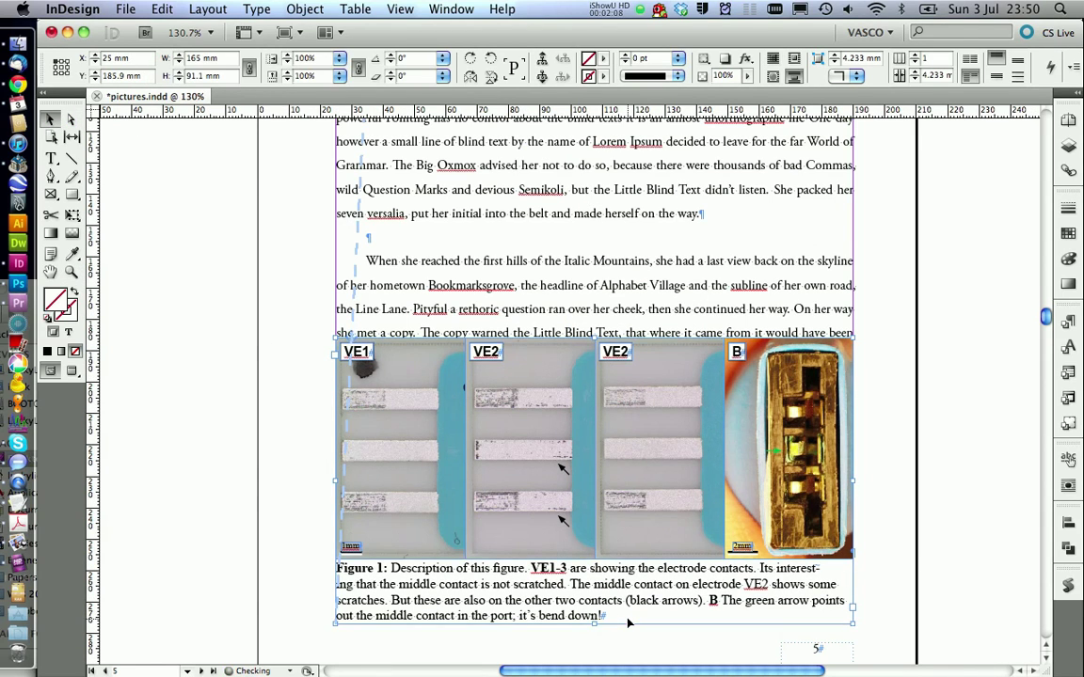
Set the electrode figure's top text wrap offset to 5 mm.
left_click(1070, 488)
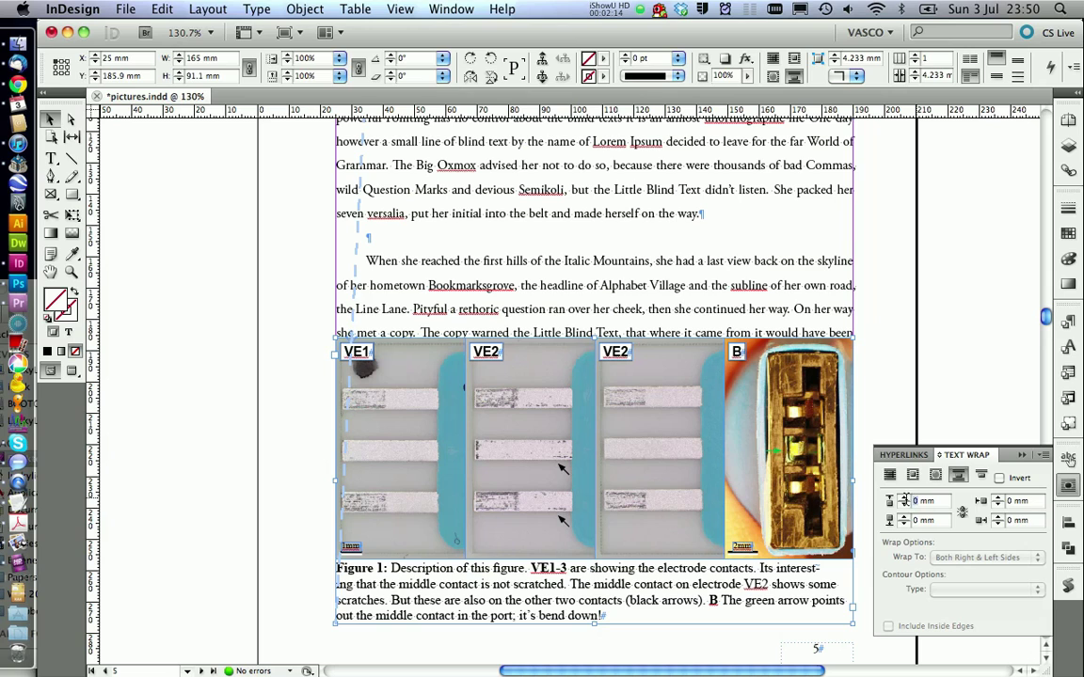
key("Return")
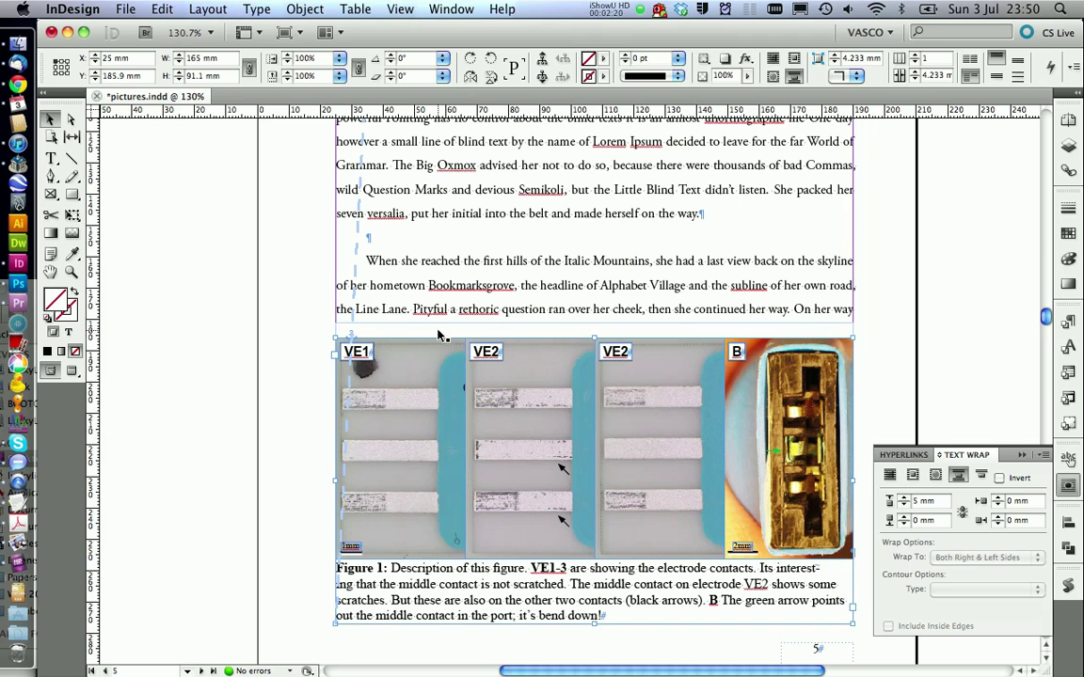
left_click(1066, 486)
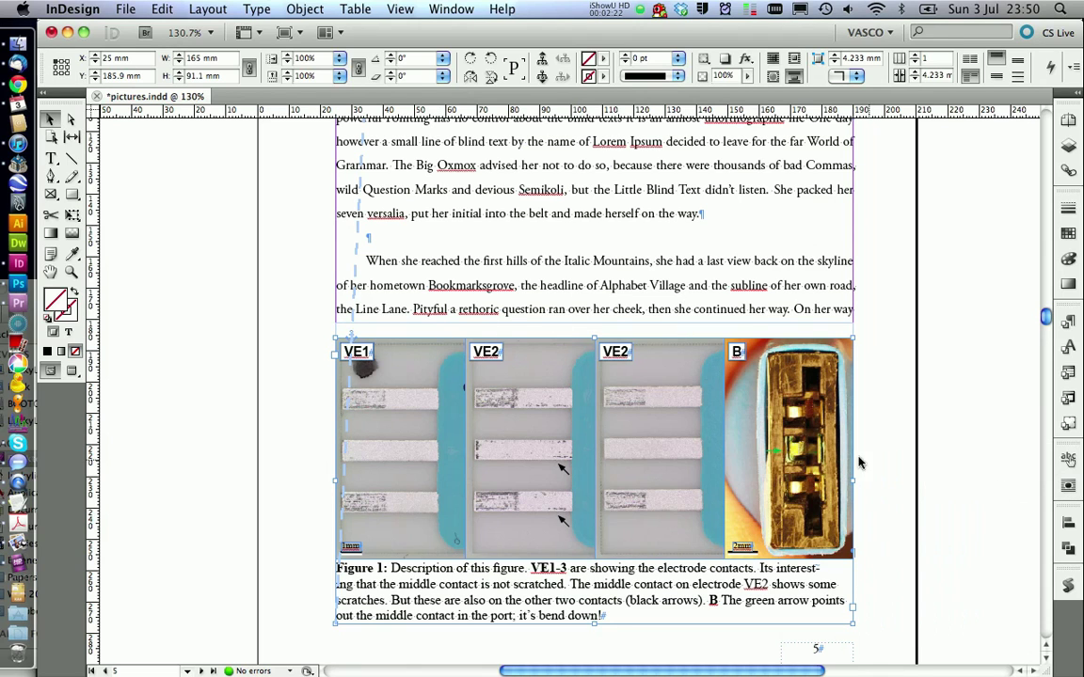
Insert several paragraph breaks before "Lorem Ipsum" in section 3.3 to test the anchored figure's position.
scroll(696, 390, "up", 5)
double_click(591, 324)
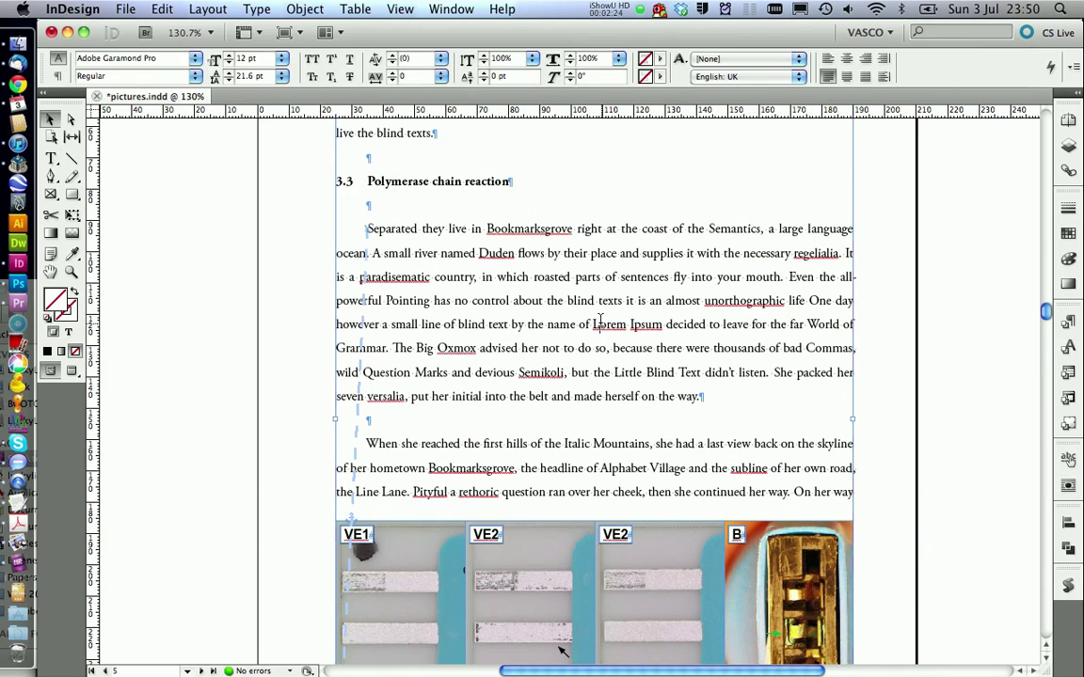
key("Return")
key("Return")
key("Return")
key("Return")
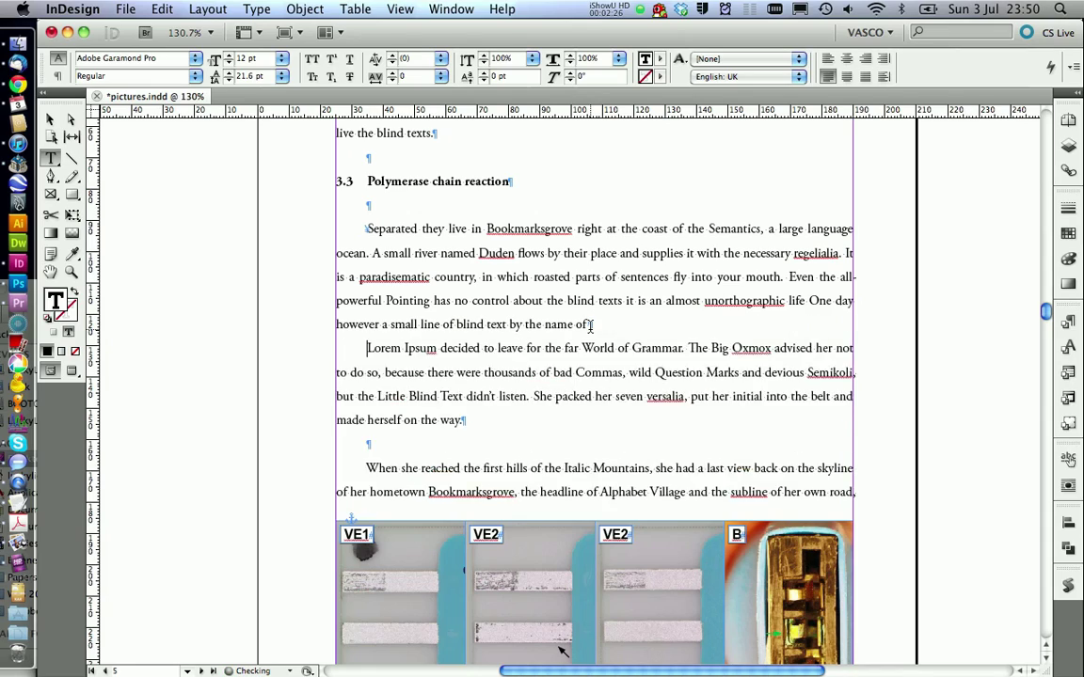
key("Return")
key("Return")
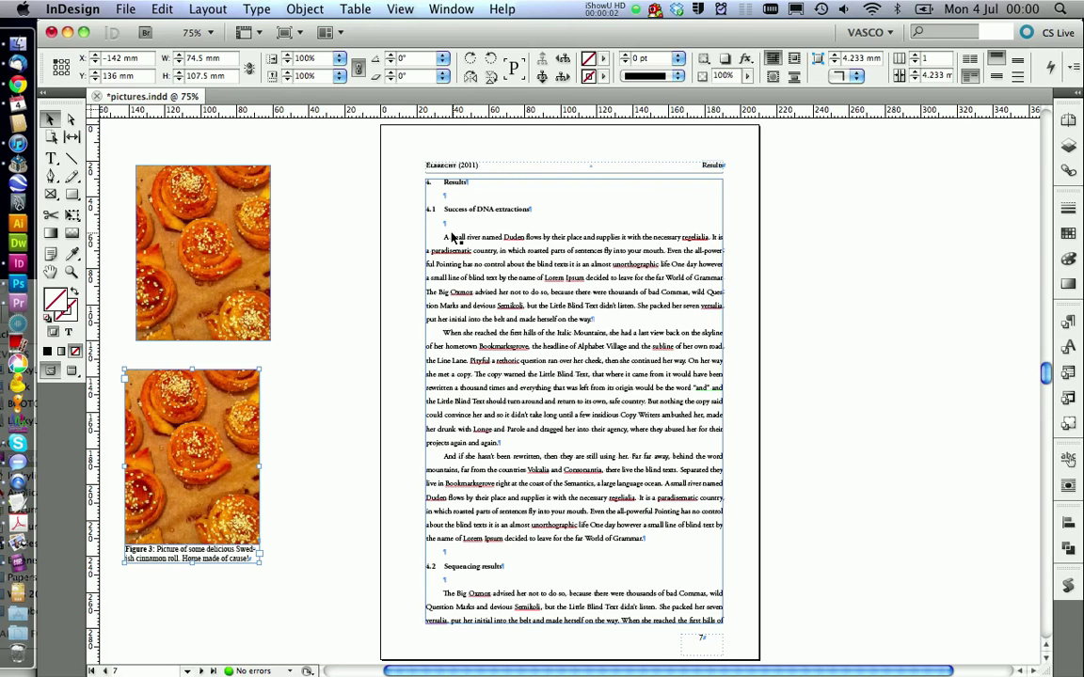
Paste the captioned cinnamon roll figure inline before "A small river named Duden" in section 4.1 and wrap text around its bounding box.
double_click(446, 237)
key("super+v")
left_click(51, 121)
left_click(511, 188)
left_click(794, 59)
Anchor the cinnamon roll figure with a Custom position at the text frame's right edge and move it up to Y 60.513 mm.
right_click(553, 233)
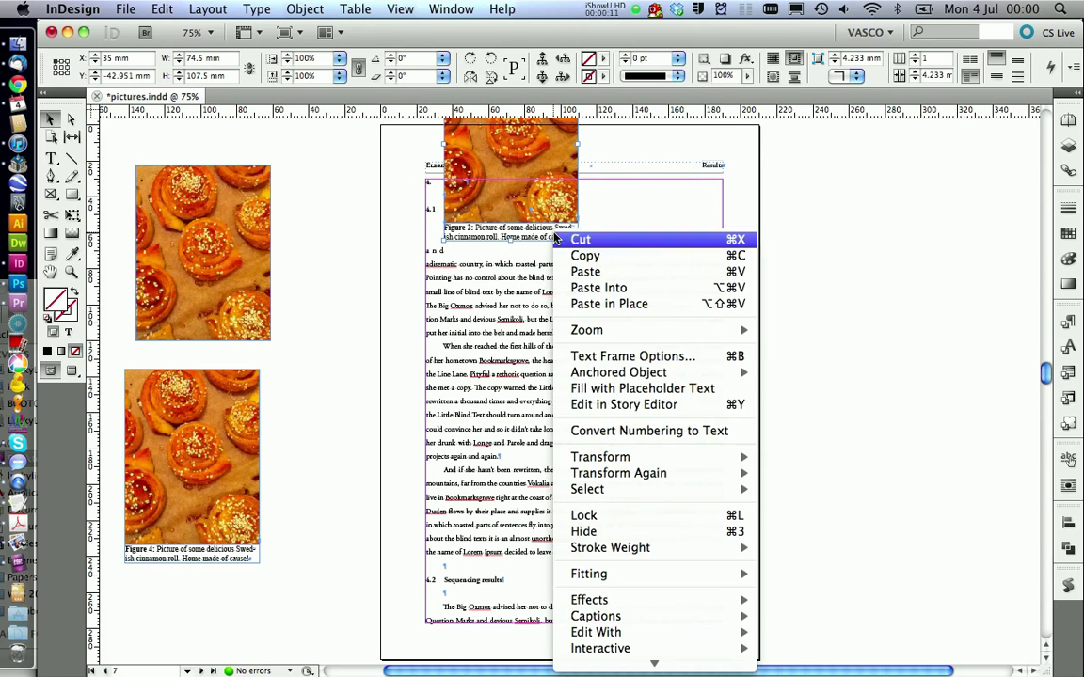
mouse_move(645, 372)
left_click(790, 373)
left_click(221, 191)
left_click(188, 208)
left_click(270, 346)
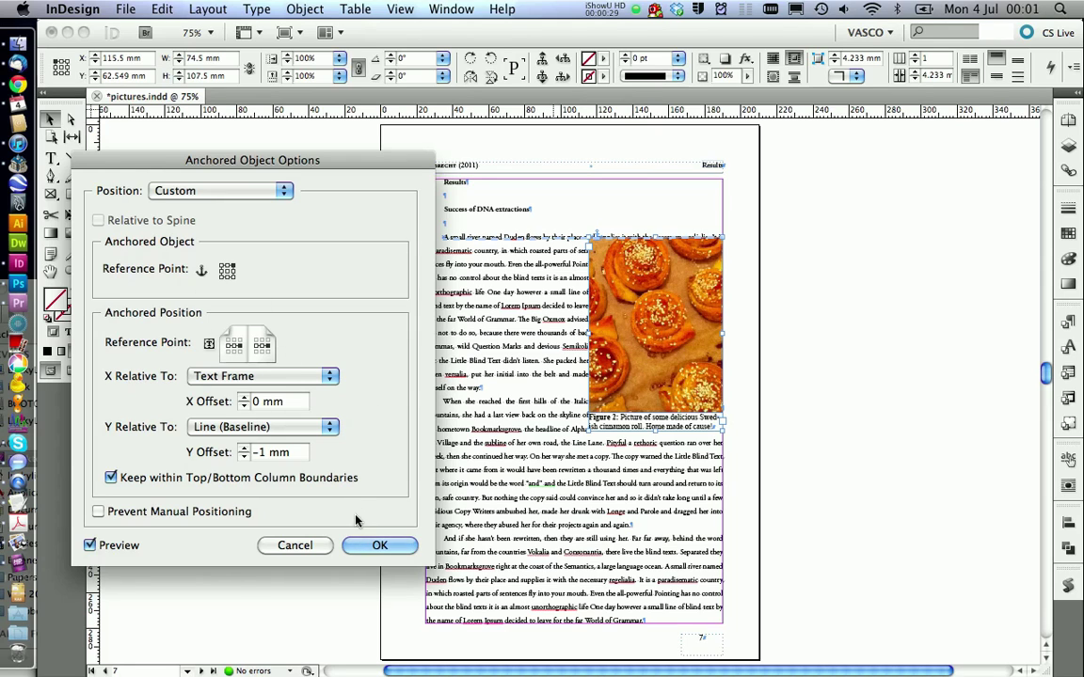
left_click(378, 546)
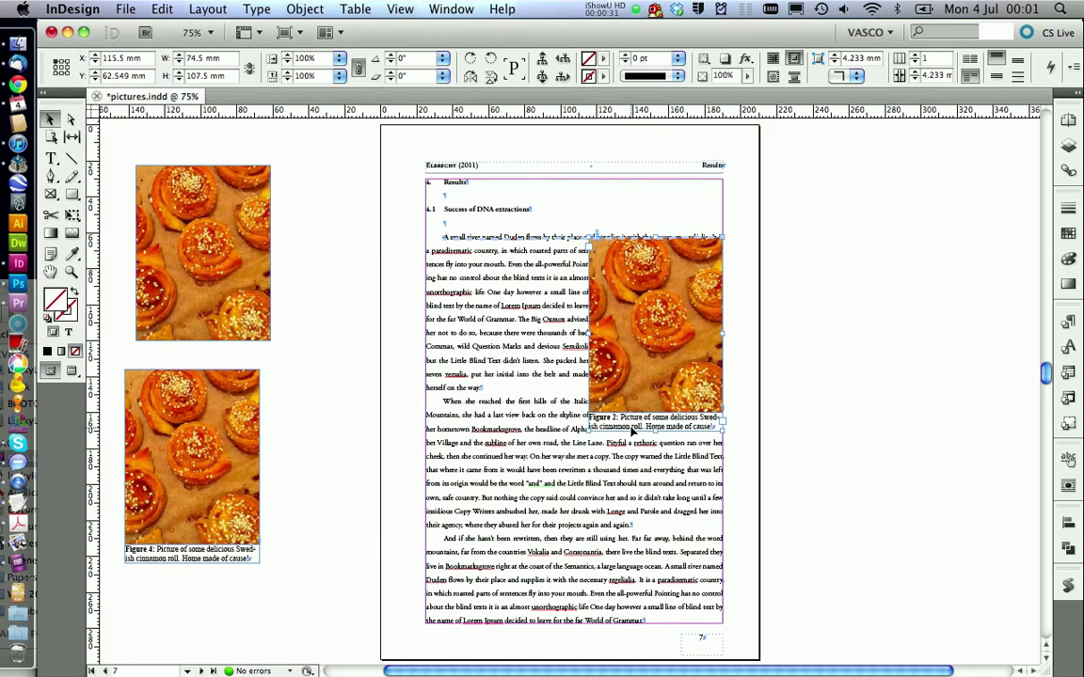
left_click_drag(629, 427, 631, 426)
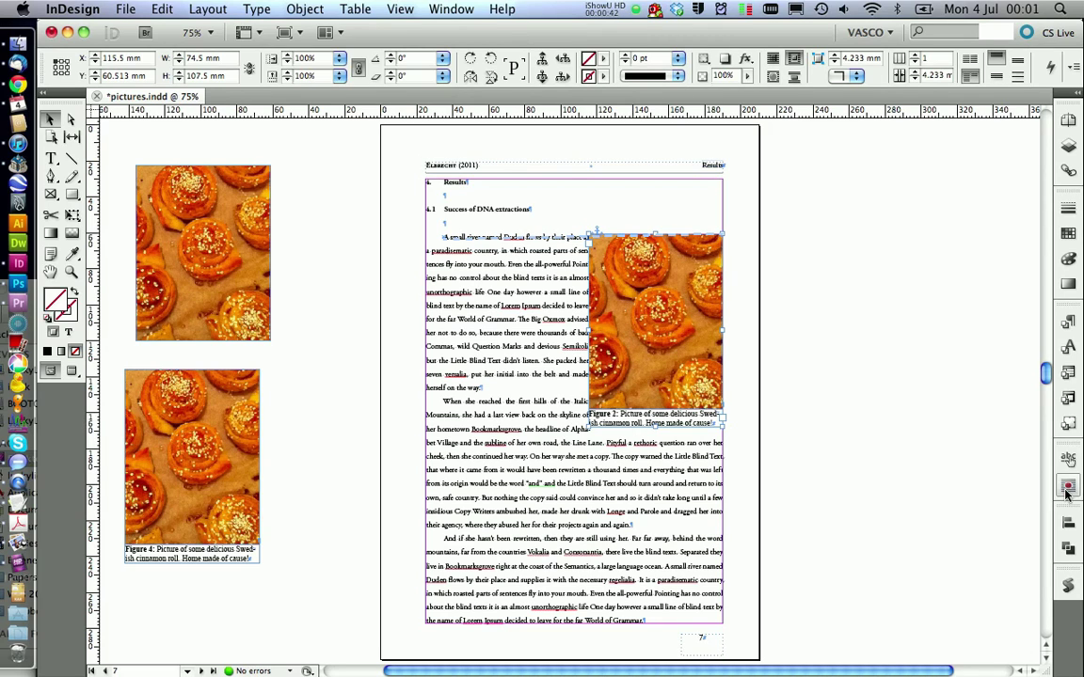
Set the cinnamon roll figure's left text wrap offset to 5 mm.
key("super+alt+w")
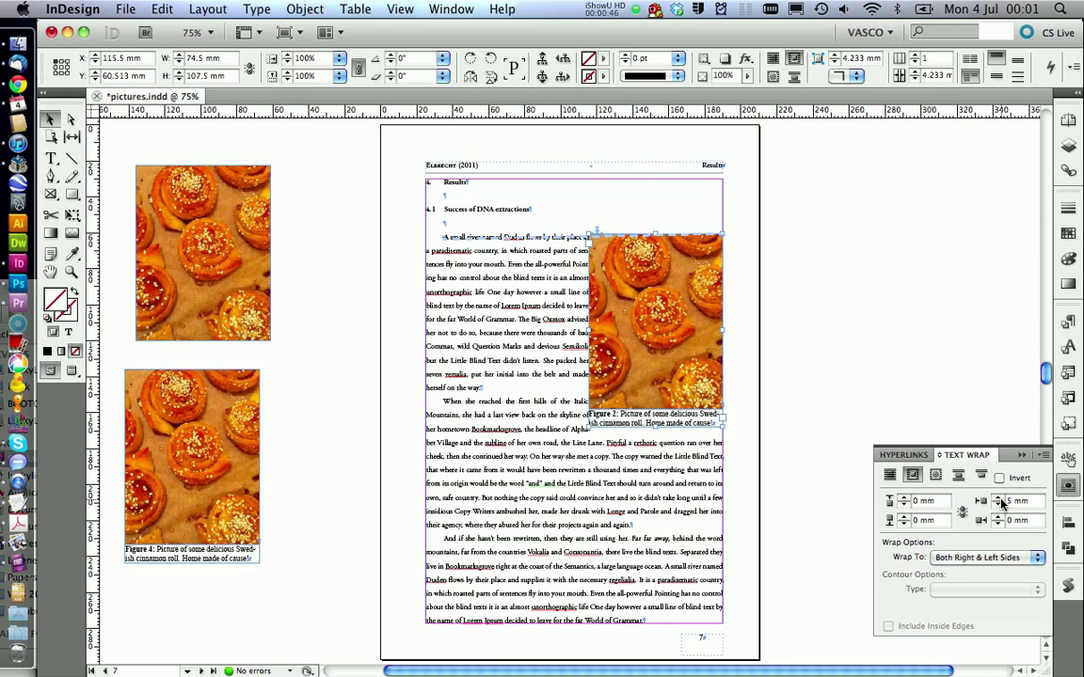
key("Return")
left_click(69, 273)
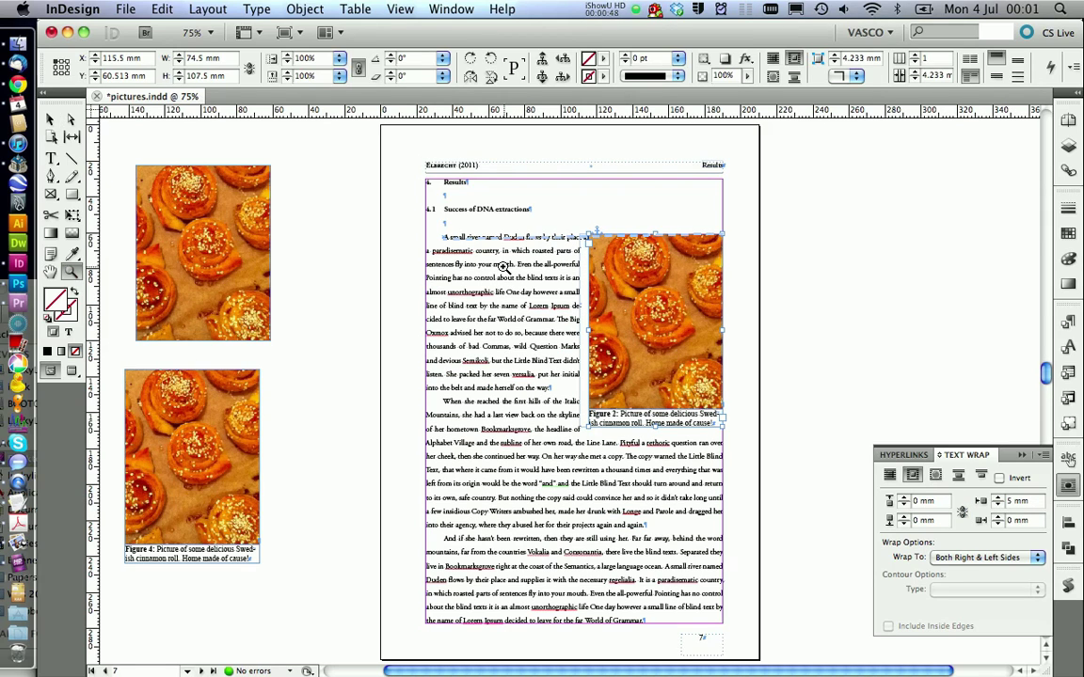
left_click_drag(411, 180, 747, 322)
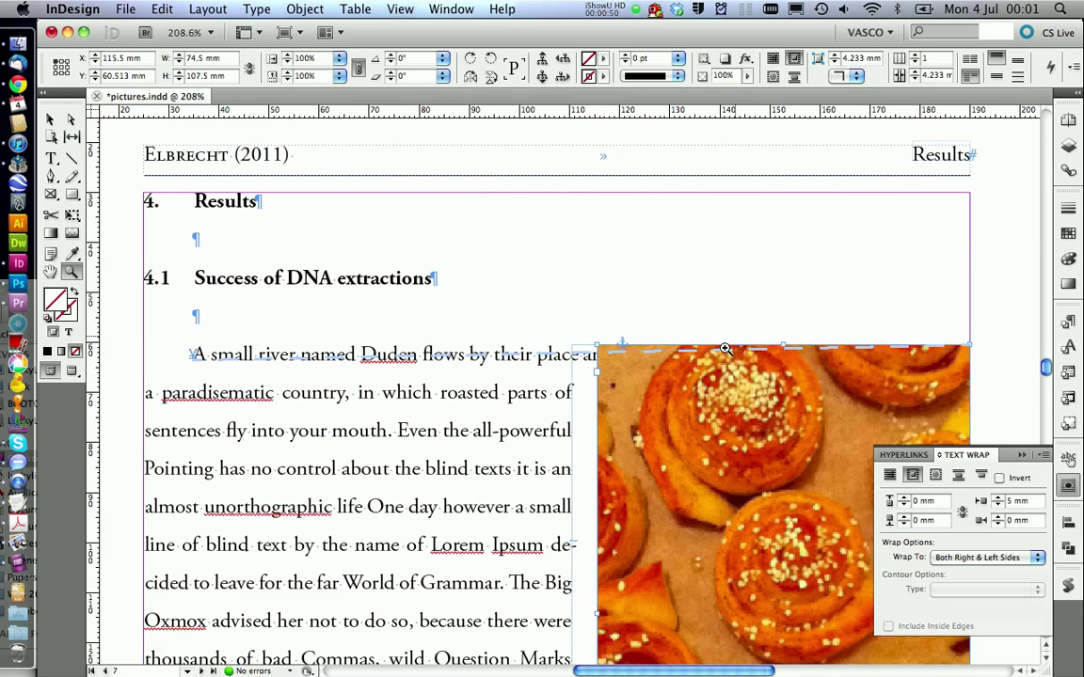
left_click(1067, 486)
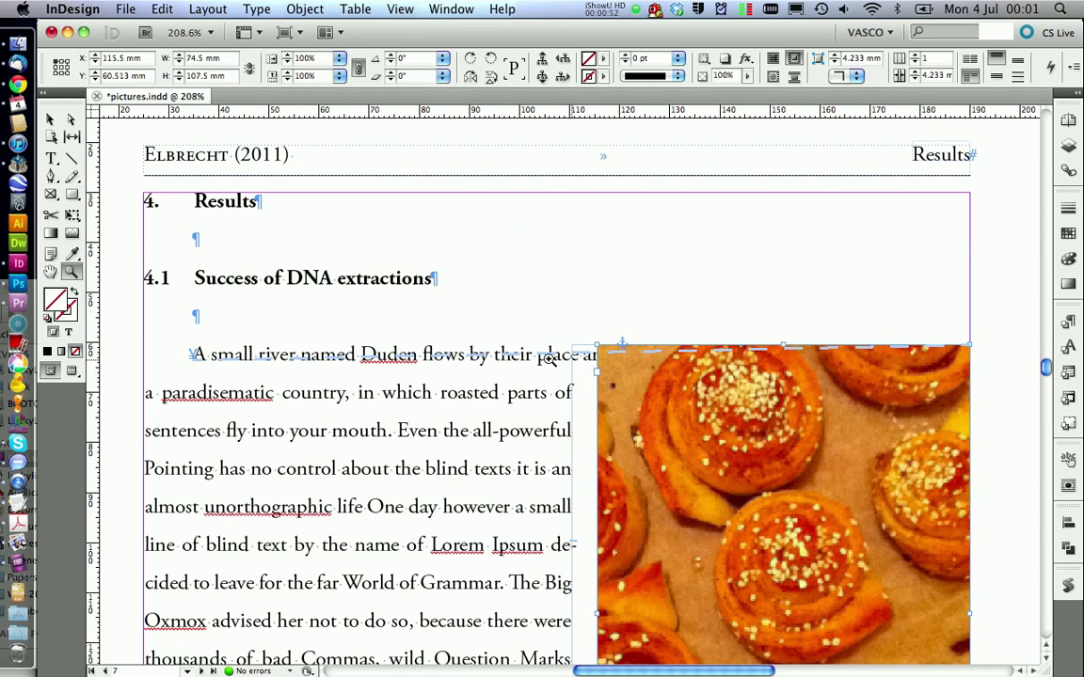
Move the cinnamon roll figure's anchor from the start of the "A small river" paragraph to the empty line below heading 4.1.
left_click(49, 119)
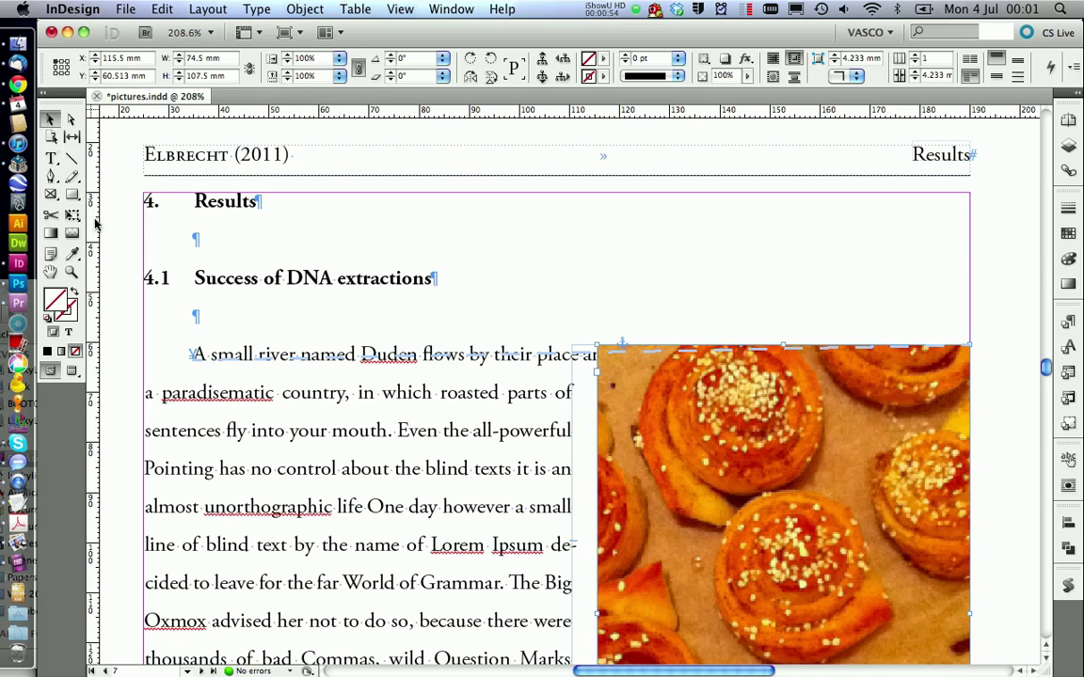
double_click(200, 360)
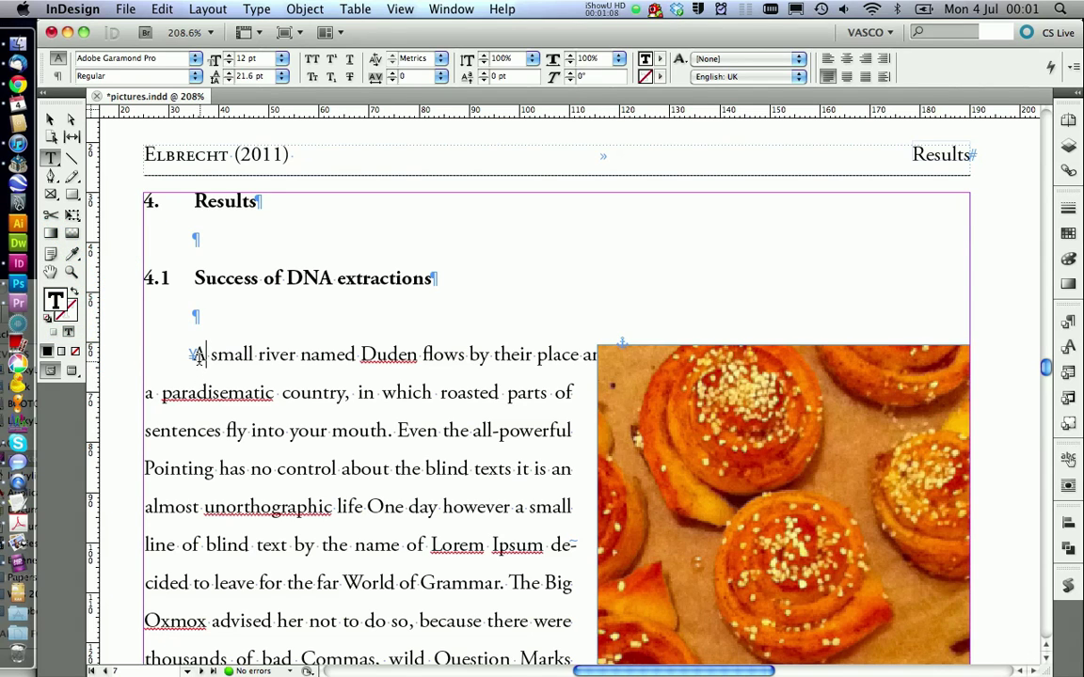
key("Return")
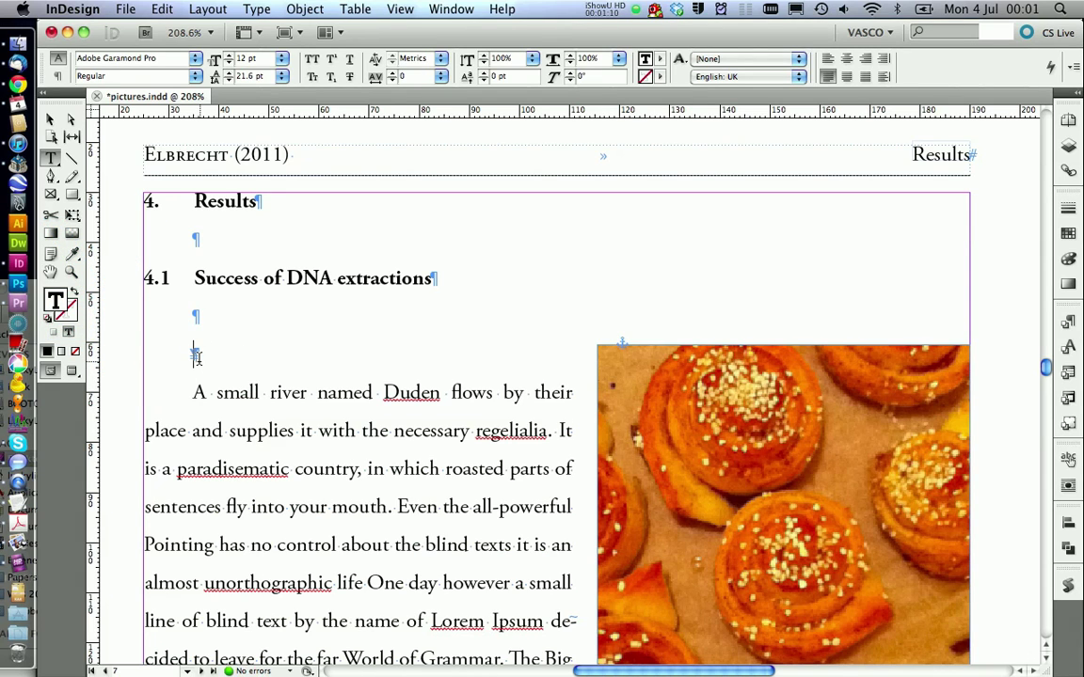
key("BackSpace")
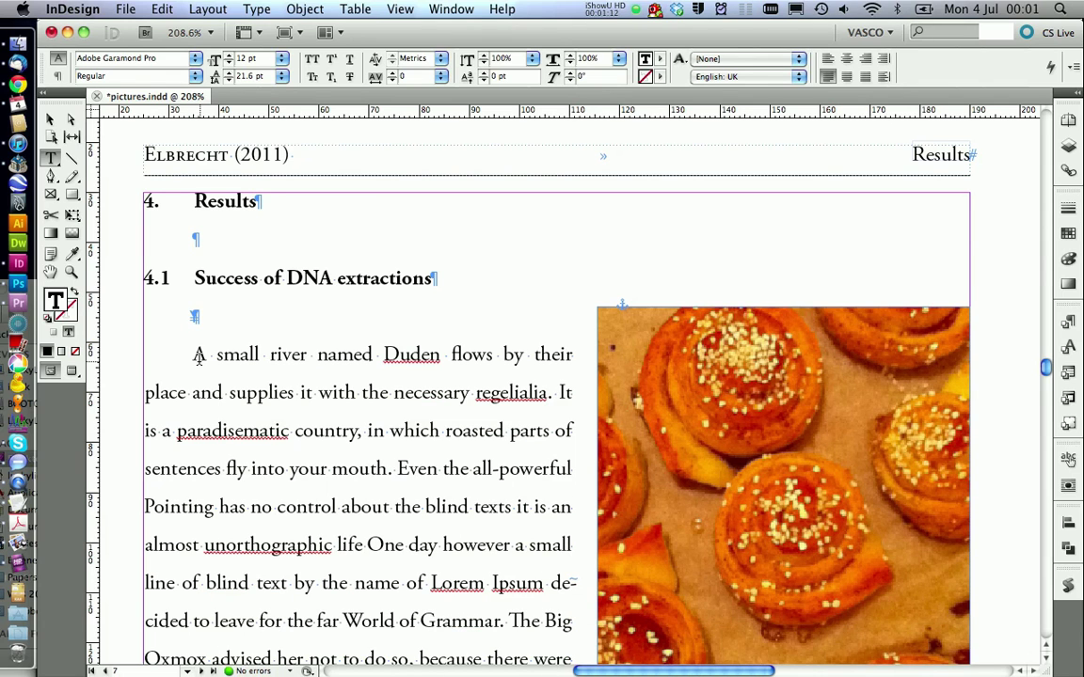
Move the anchored cinnamon roll figure in section 4.1 down to Y 59.498 mm.
left_click(50, 119)
left_click(704, 438)
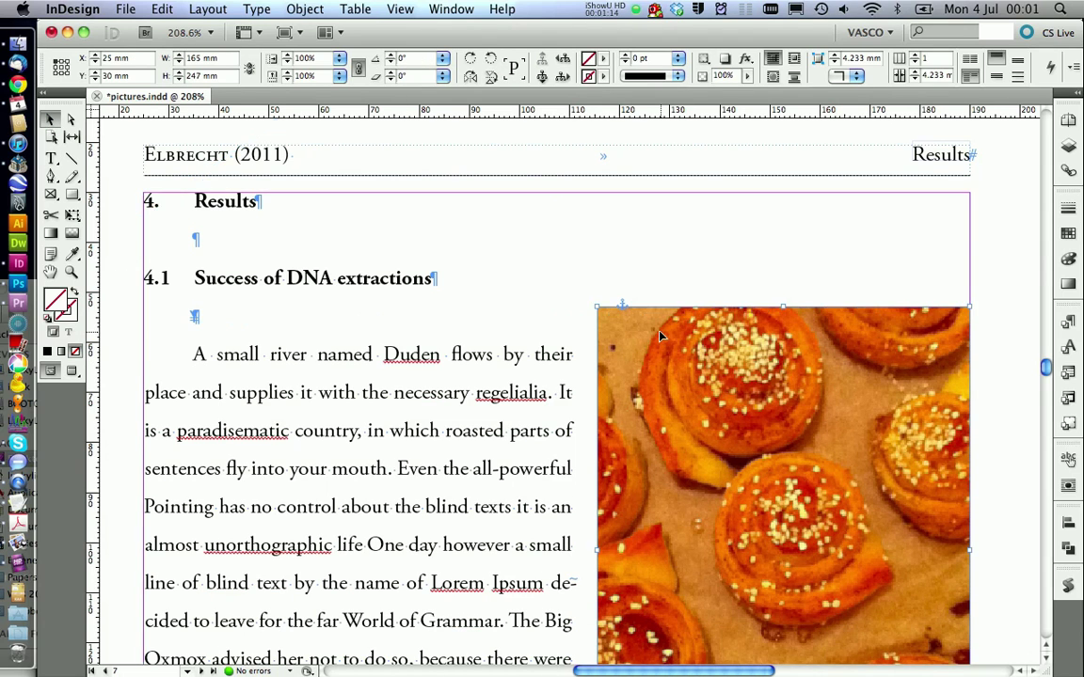
scroll(646, 361, "down", 2)
scroll(645, 362, "down", 3)
key("super+minus")
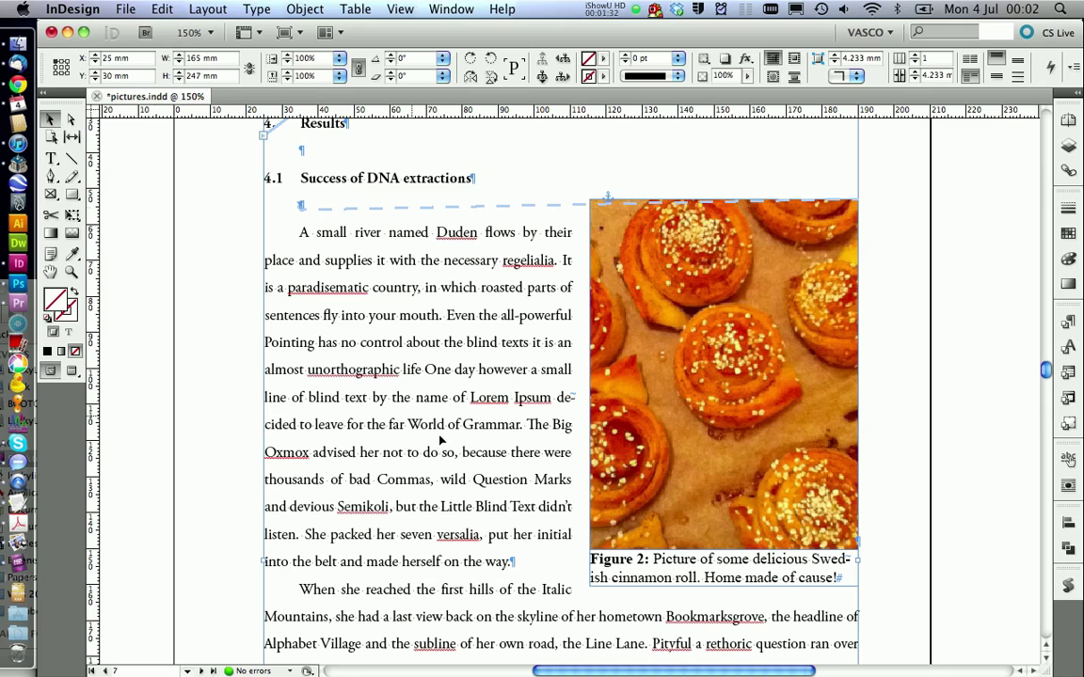
left_click_drag(635, 580, 633, 611)
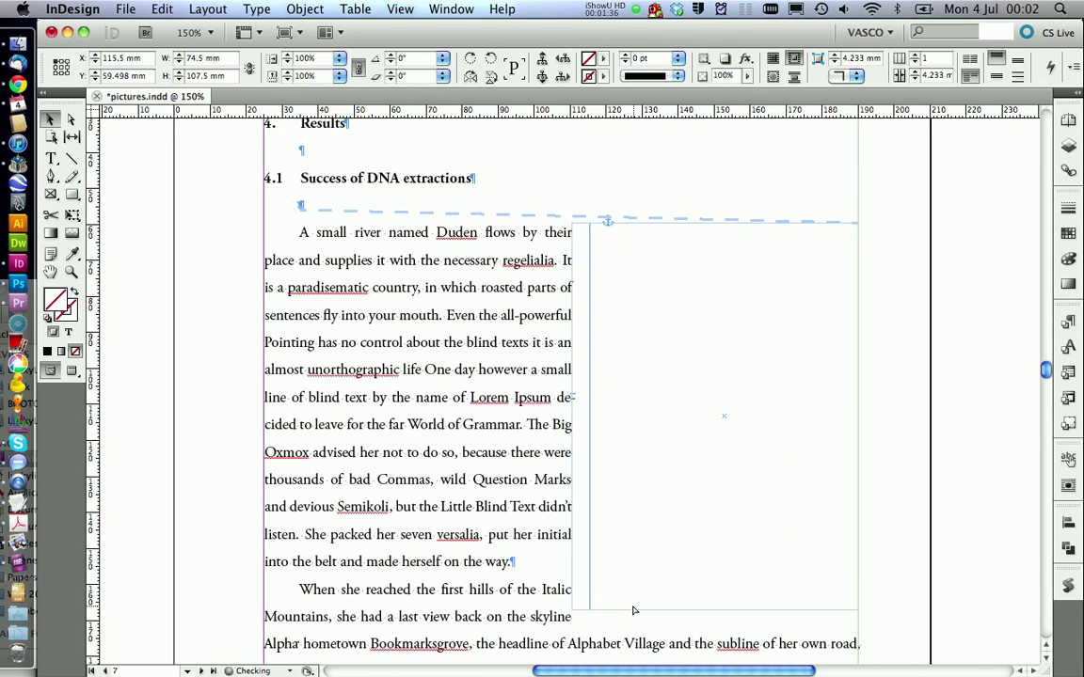
left_click(206, 323)
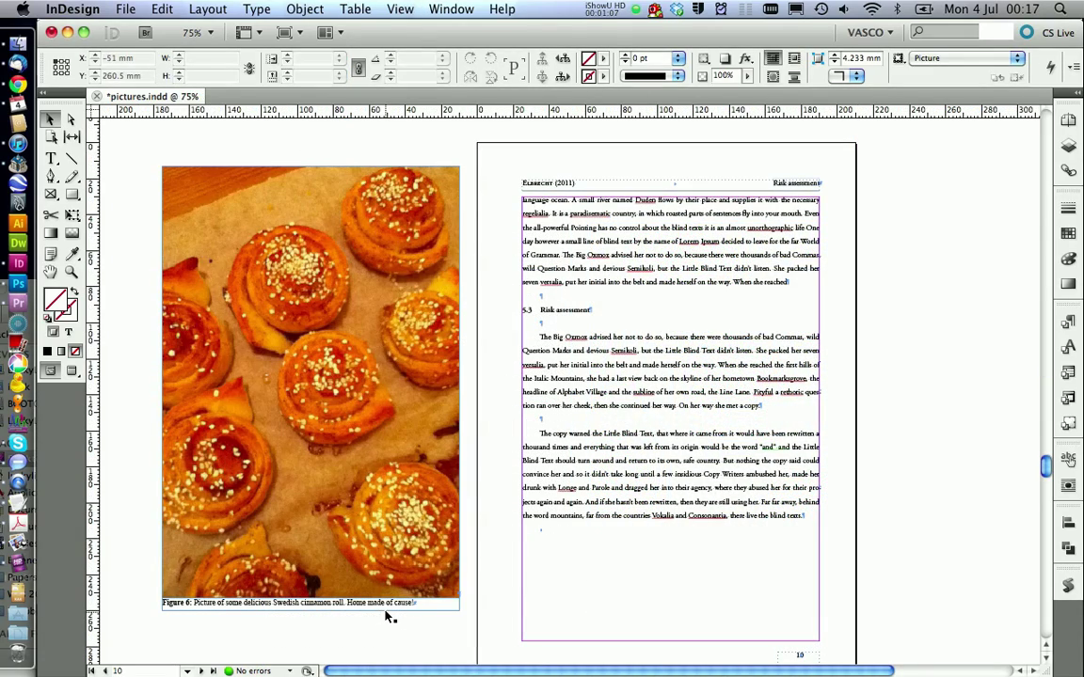
Insert a break character after "a large" at the end of the text on page 9.
left_click(386, 611)
scroll(527, 553, "up", 5)
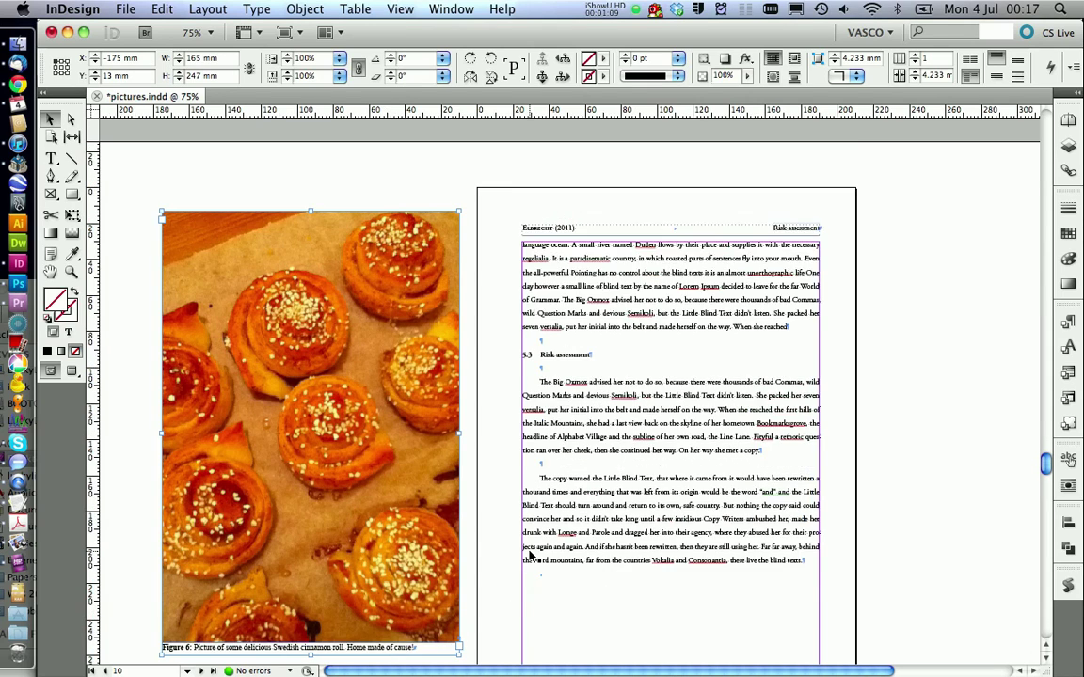
left_click(494, 341)
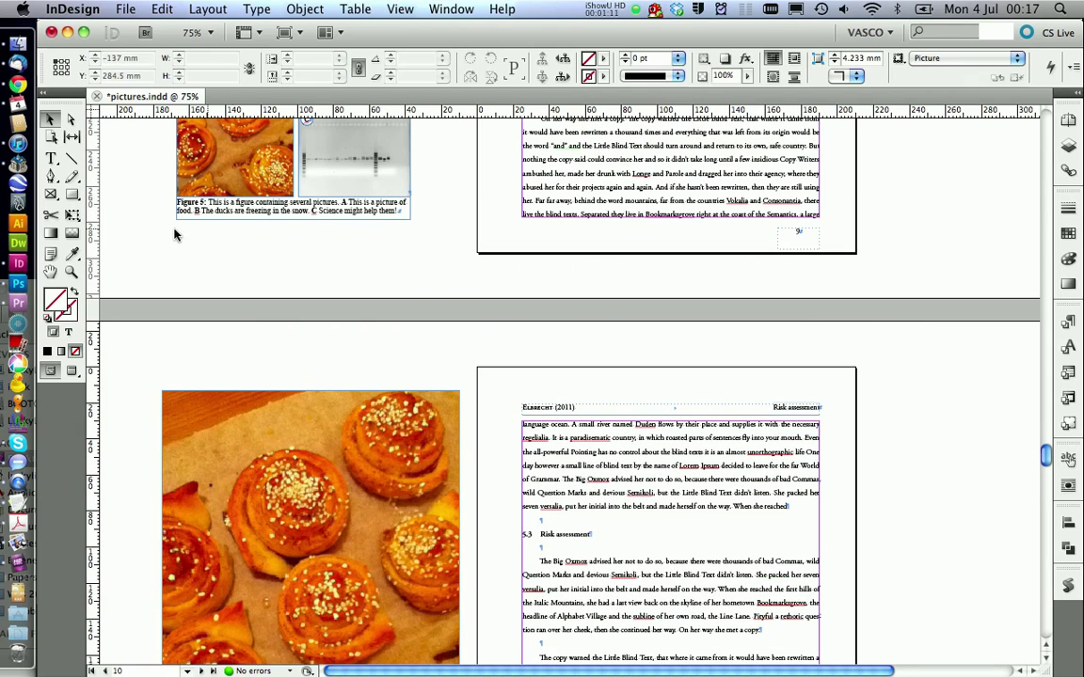
double_click(803, 215)
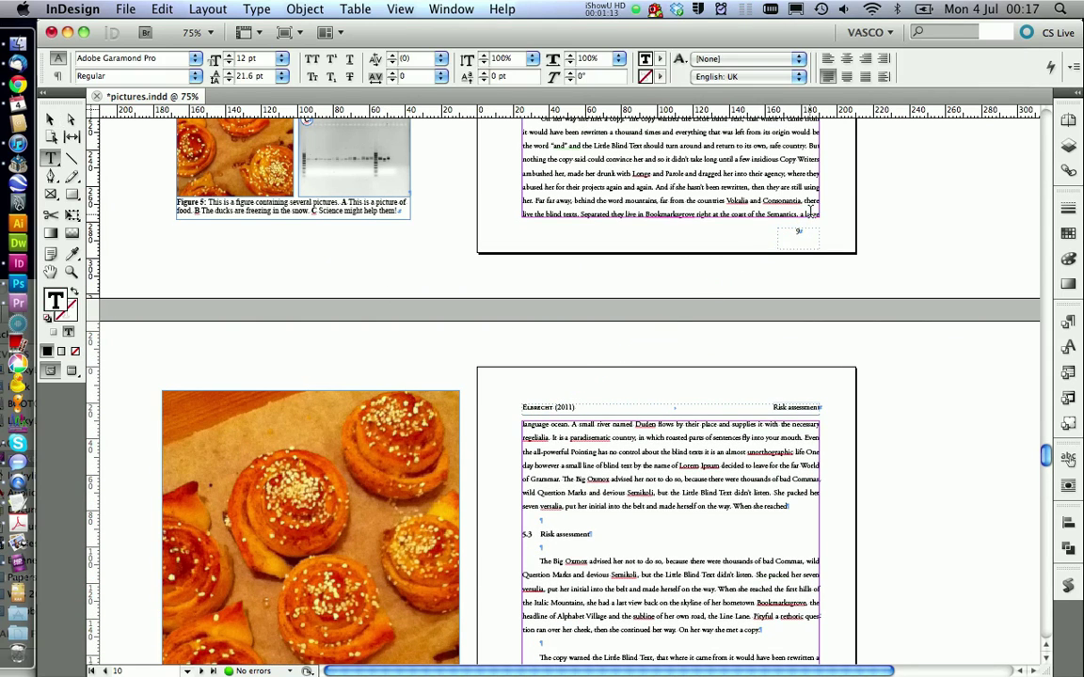
right_click(818, 213)
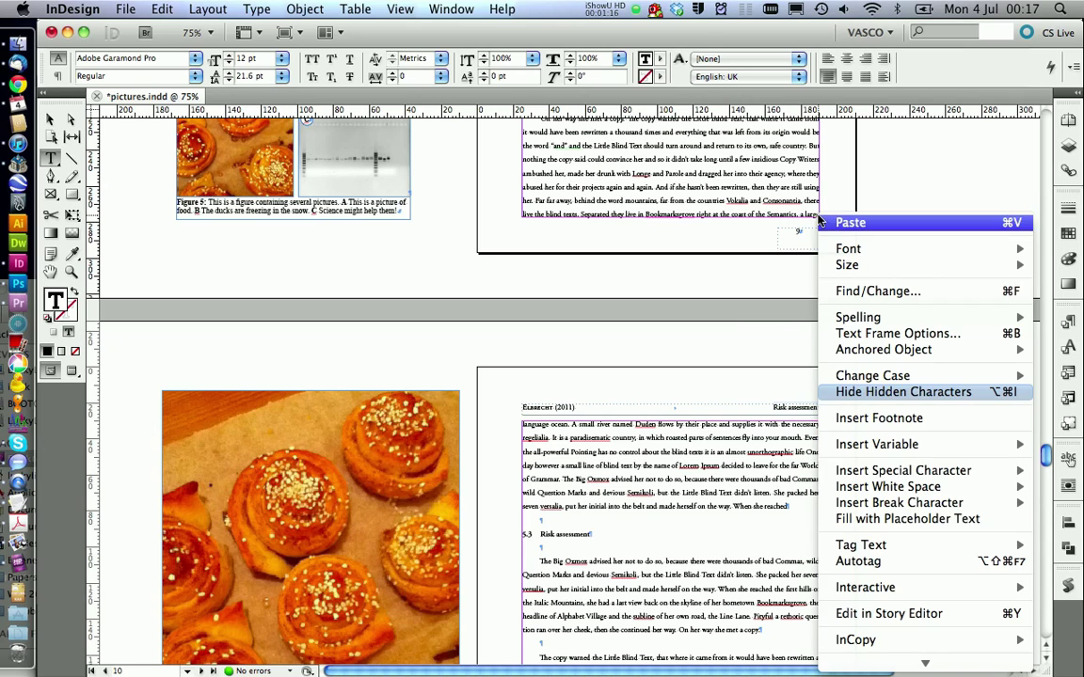
mouse_move(898, 502)
left_click(677, 551)
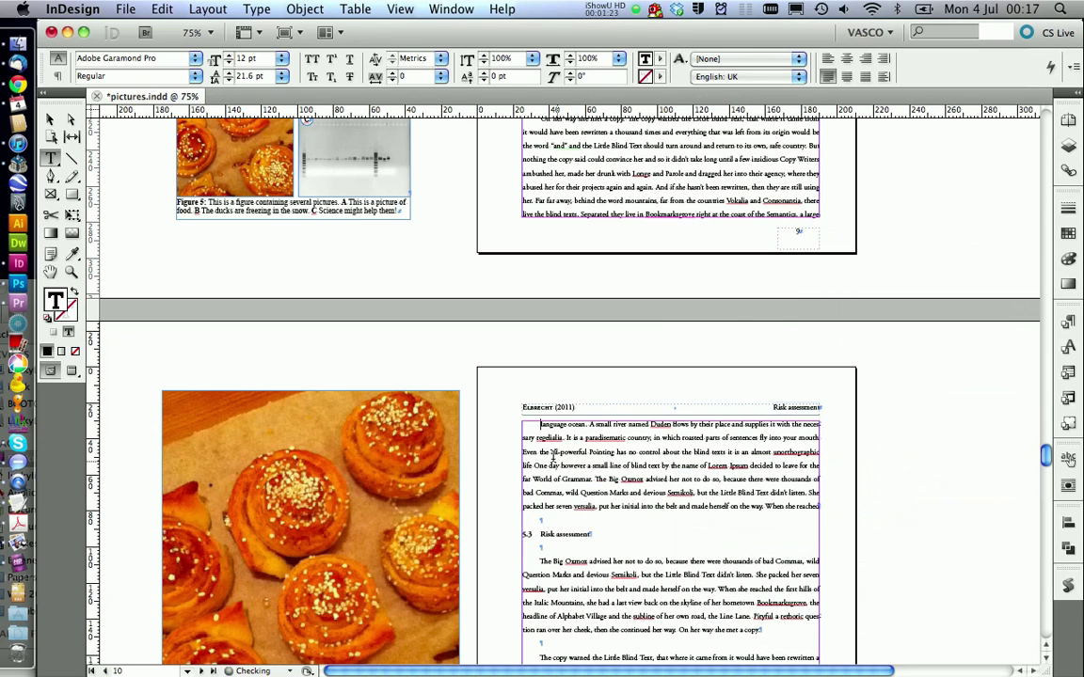
Insert a second break before "language ocean" on page 10 to leave that page free for the full-page figure.
right_click(541, 431)
left_click(536, 425)
right_click(539, 425)
left_click(539, 425)
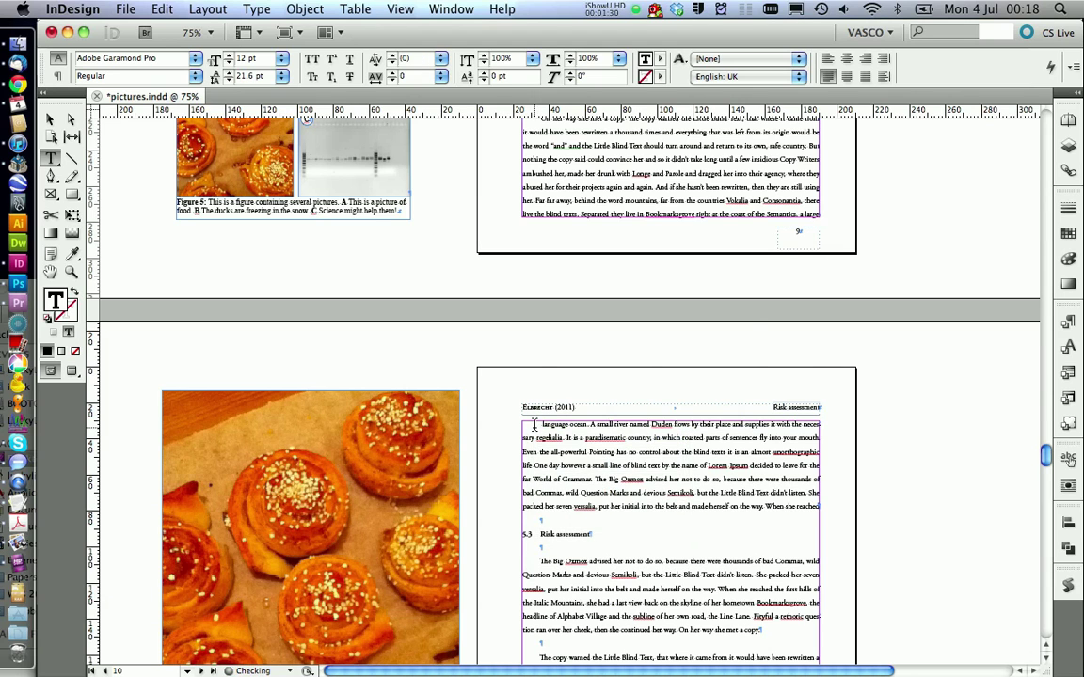
right_click(539, 425)
mouse_move(645, 591)
left_click(796, 570)
scroll(695, 510, "up", 4)
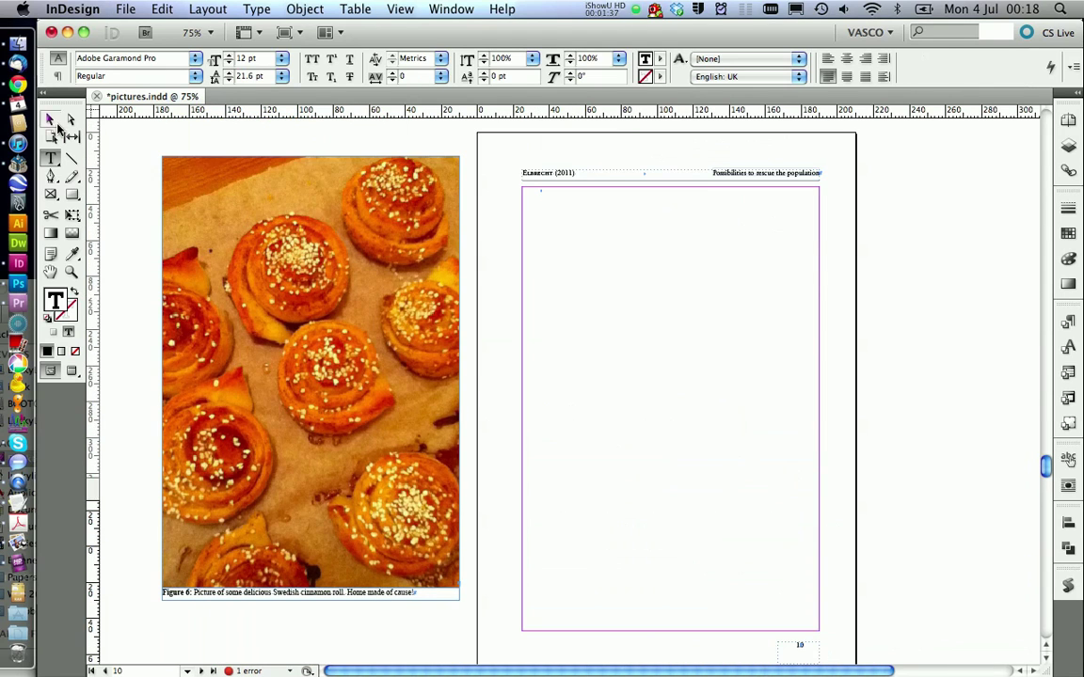
Copy the full-page captioned cinnamon roll figure from beside page 10 and paste it inline into the empty text frame.
left_click(51, 120)
scroll(278, 579, "right", 3)
left_click(287, 587)
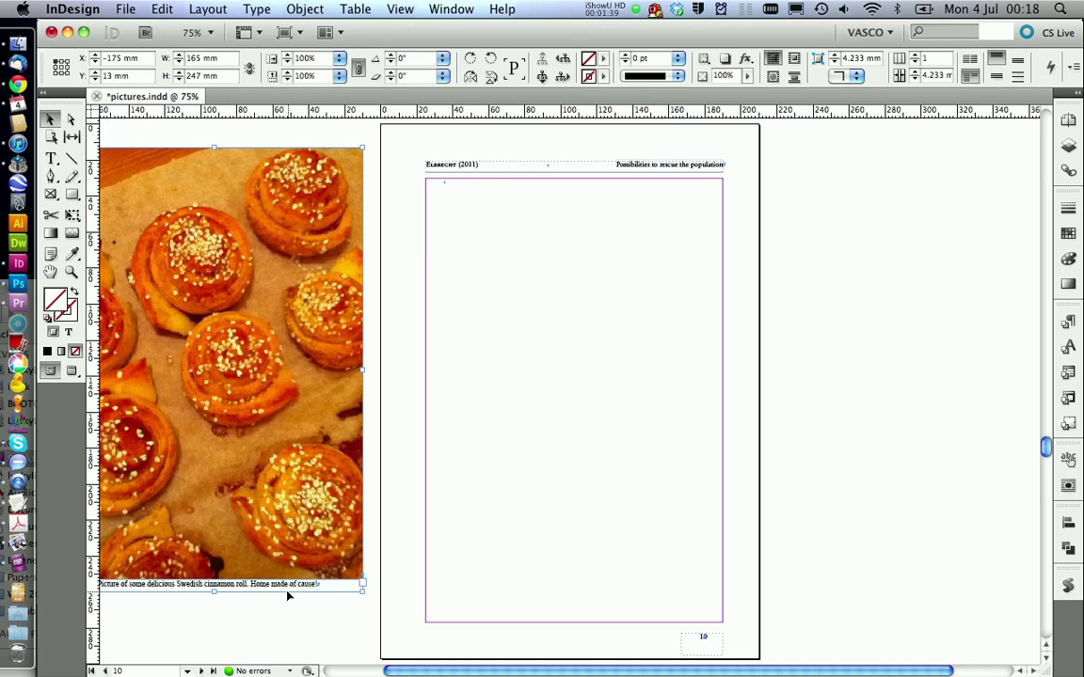
double_click(439, 183)
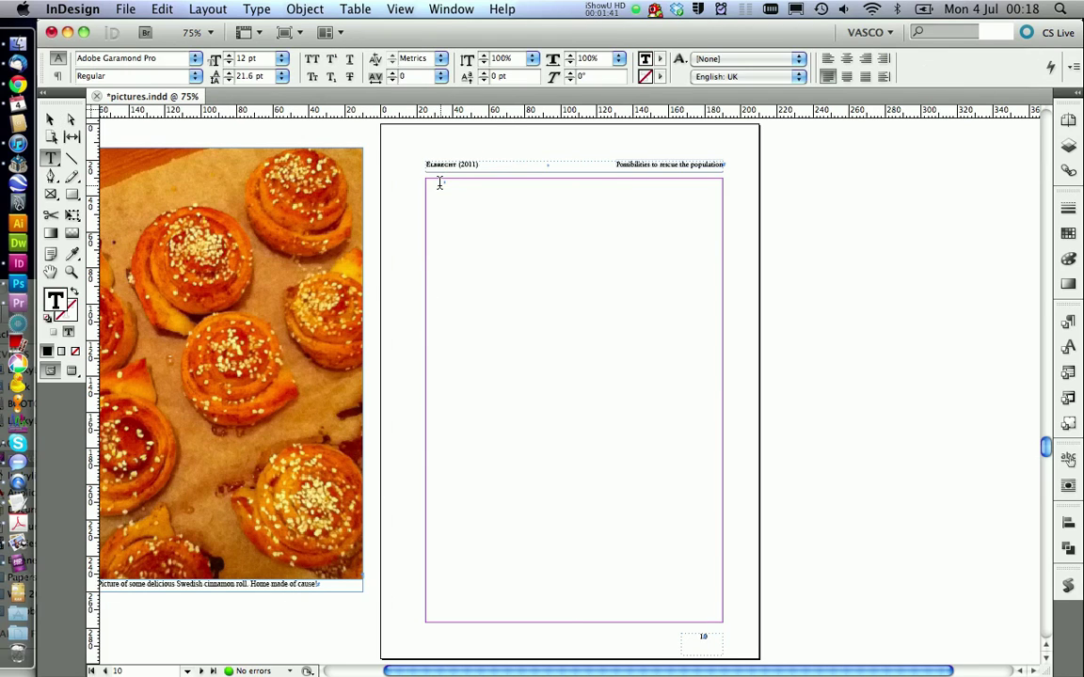
key("super+v")
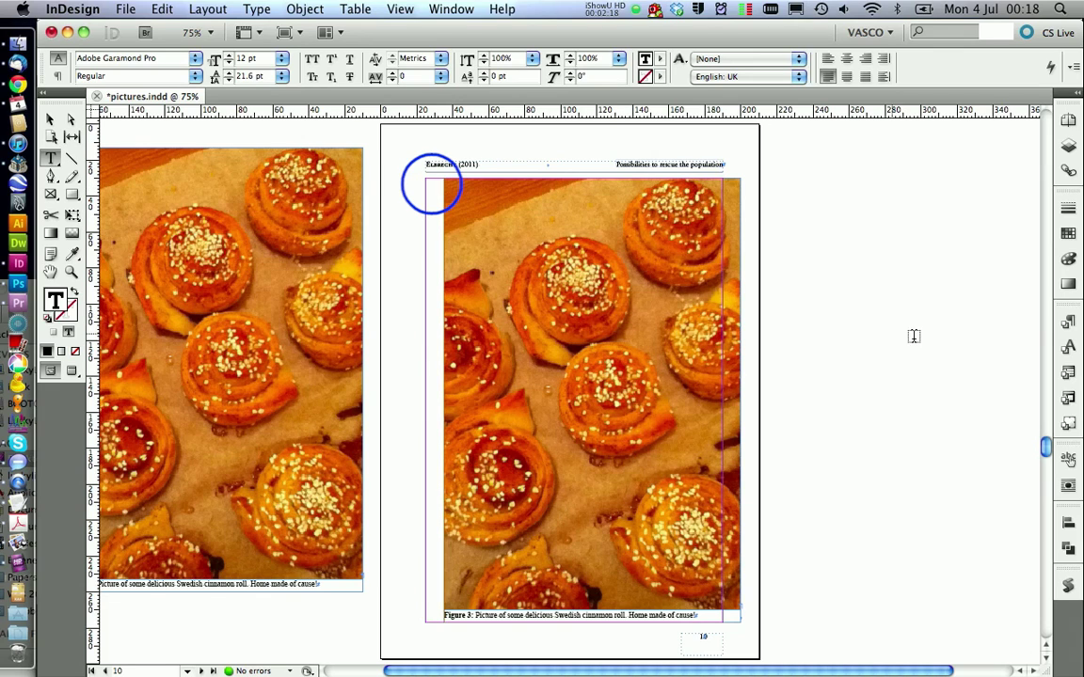
Apply the "font" paragraph style from the tool box group to the pasted figure's paragraph.
left_click(1070, 324)
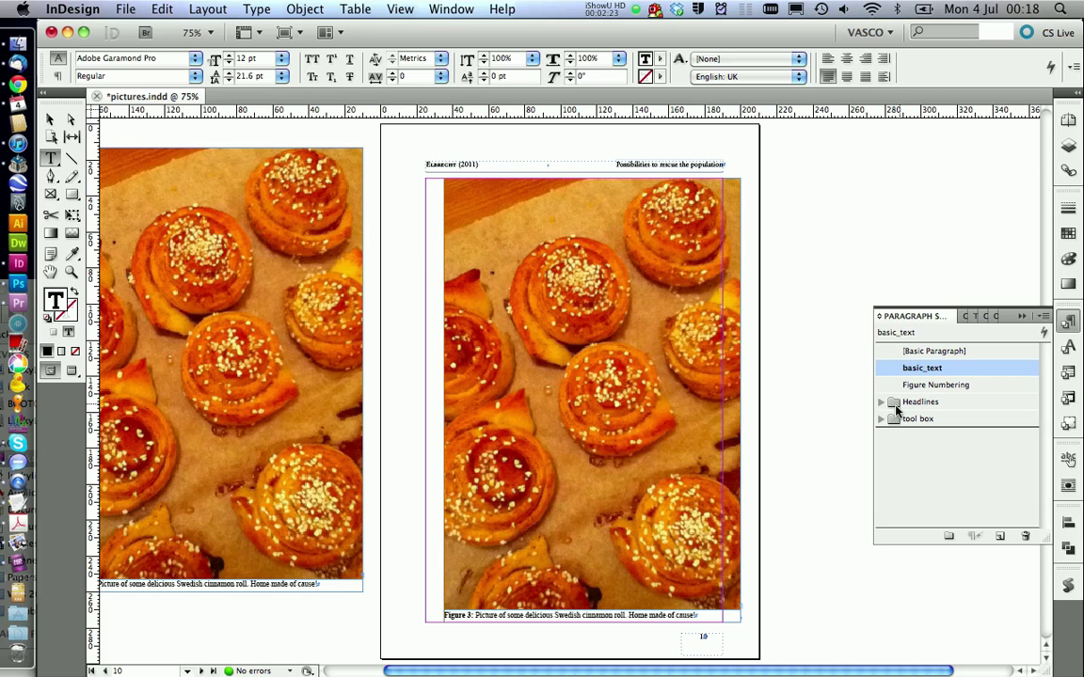
left_click(881, 418)
left_click(921, 469)
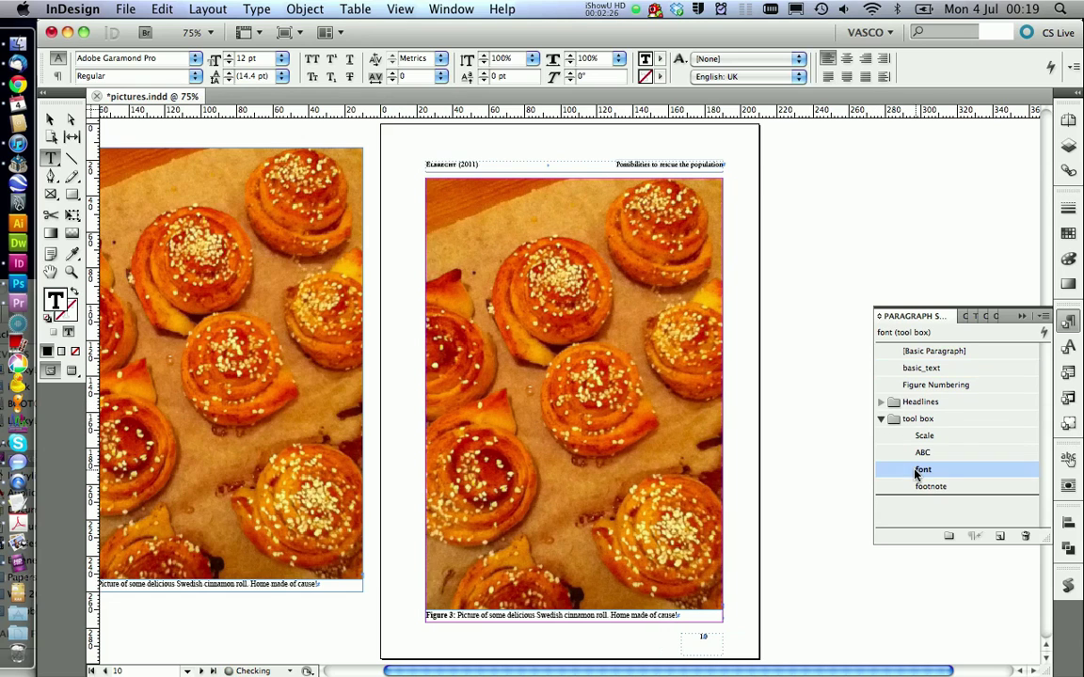
left_click(1069, 321)
Insert a paragraph return inside "rewritten" on page 9 and check how the text flows onto page 10.
scroll(783, 406, "up", 10)
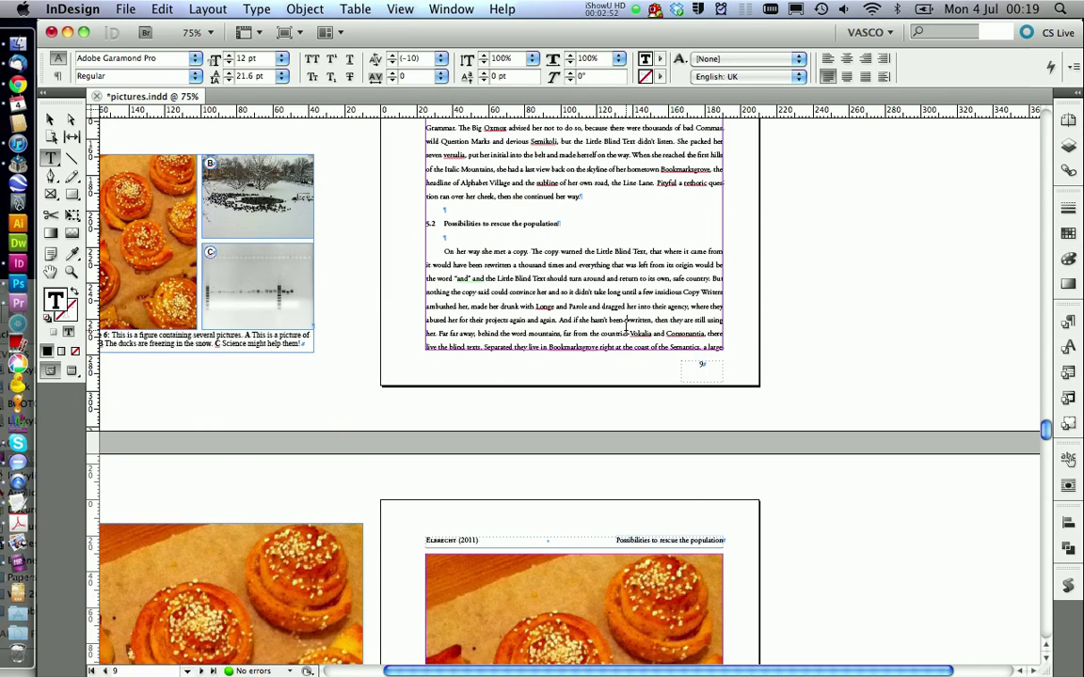
left_click(627, 324)
key("Return")
scroll(626, 326, "up", 7)
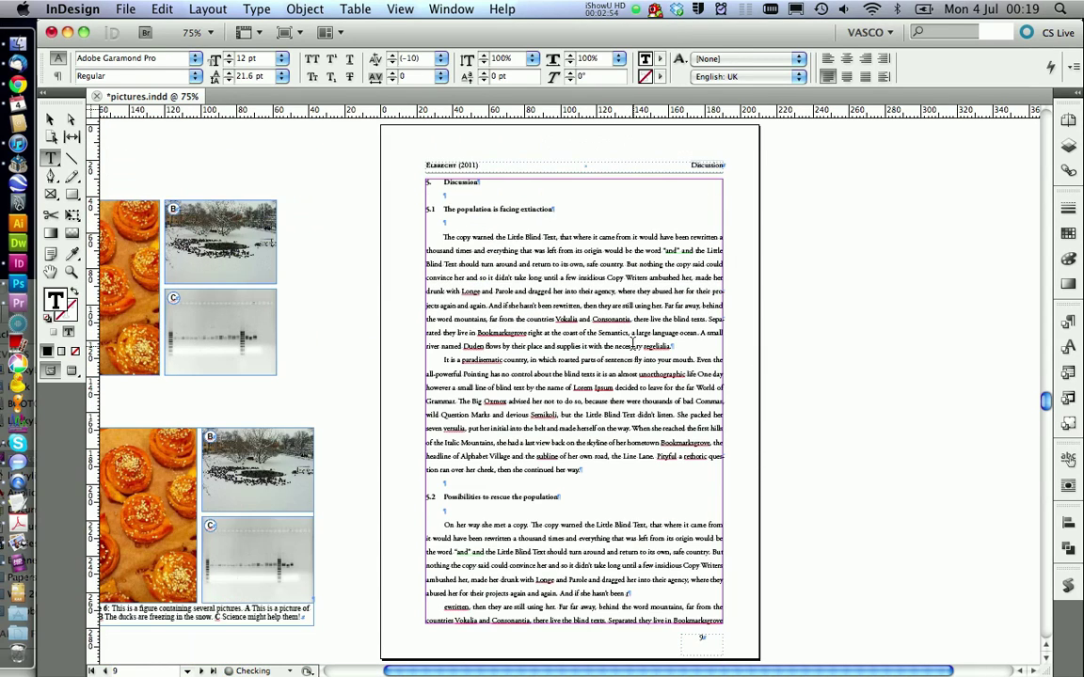
scroll(632, 344, "down", 15)
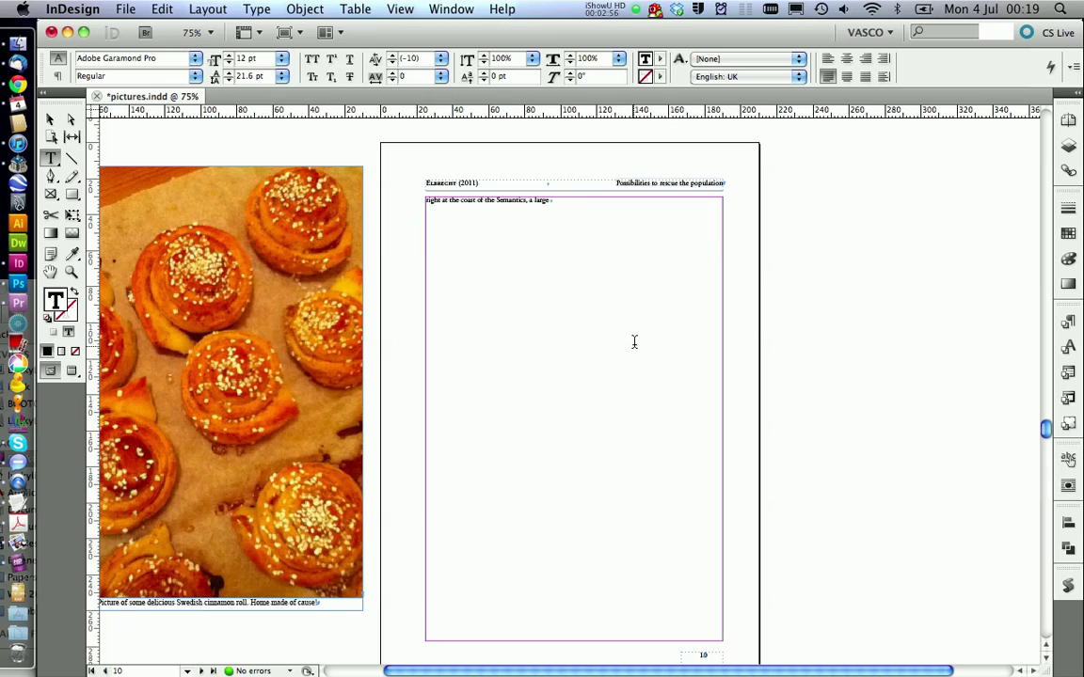